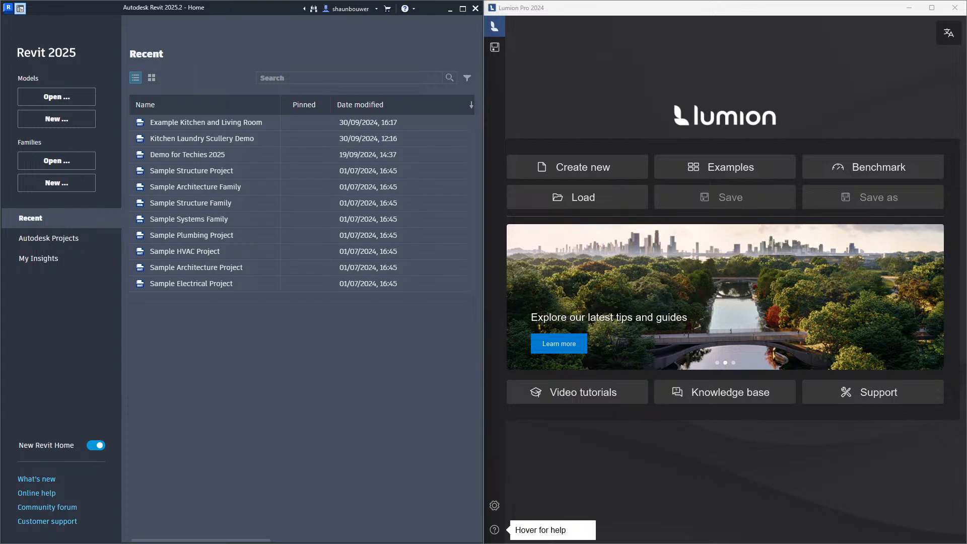
Create a new project from the Residential Metric Interior Design Template
{"action": "left_click", "coordinate": [65, 120]}
{"action": "left_click", "coordinate": [457, 181]}
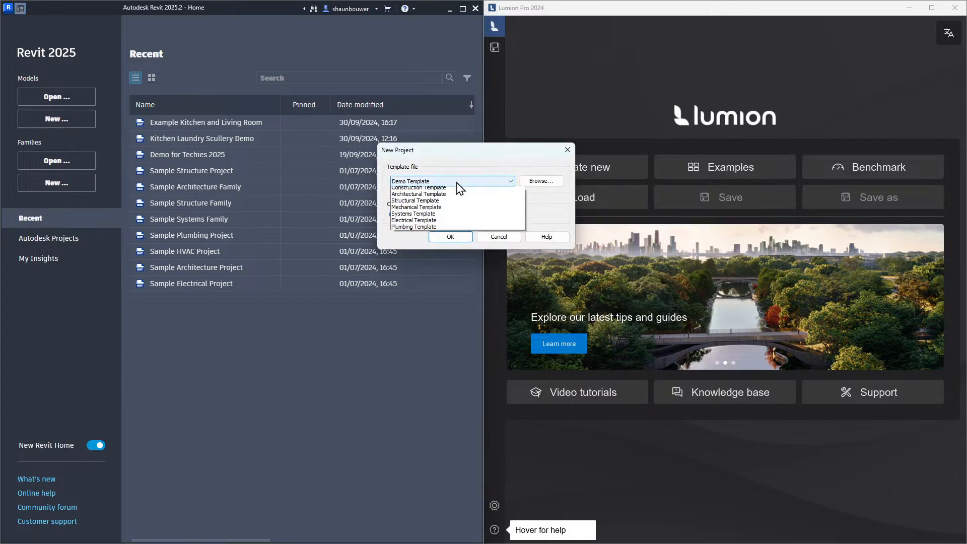
{"action": "left_click", "coordinate": [454, 203]}
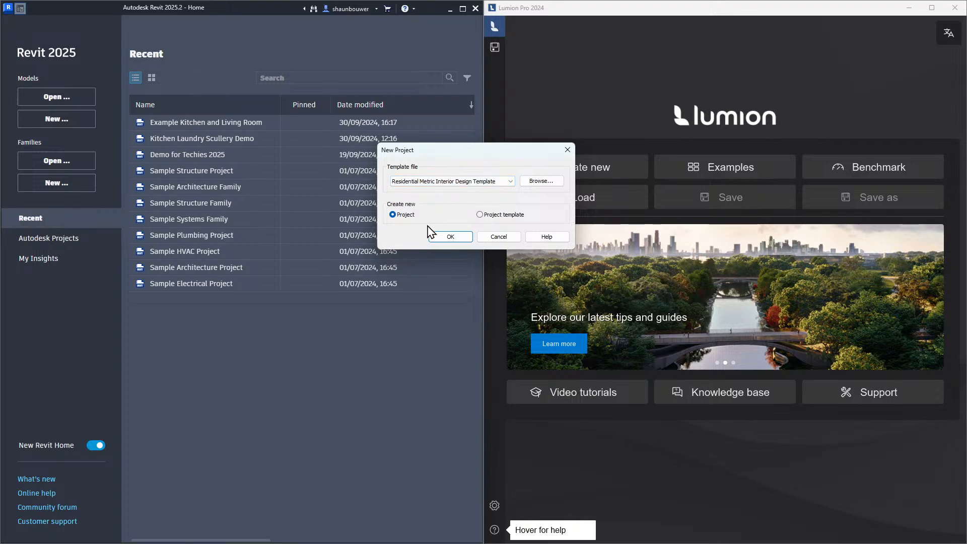
{"action": "left_click", "coordinate": [446, 238]}
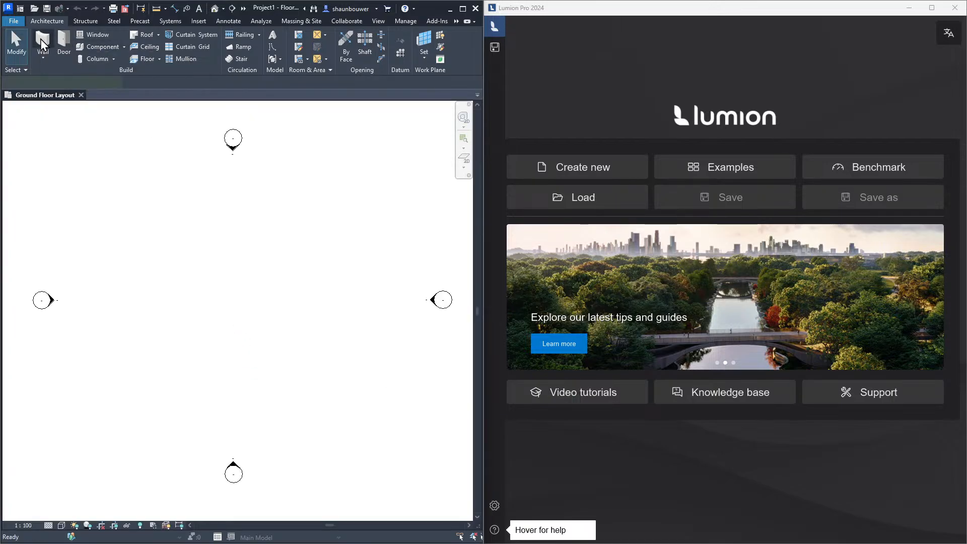
Start the Wall tool and choose the 280mm Cavity Wall type
{"action": "left_click", "coordinate": [42, 44]}
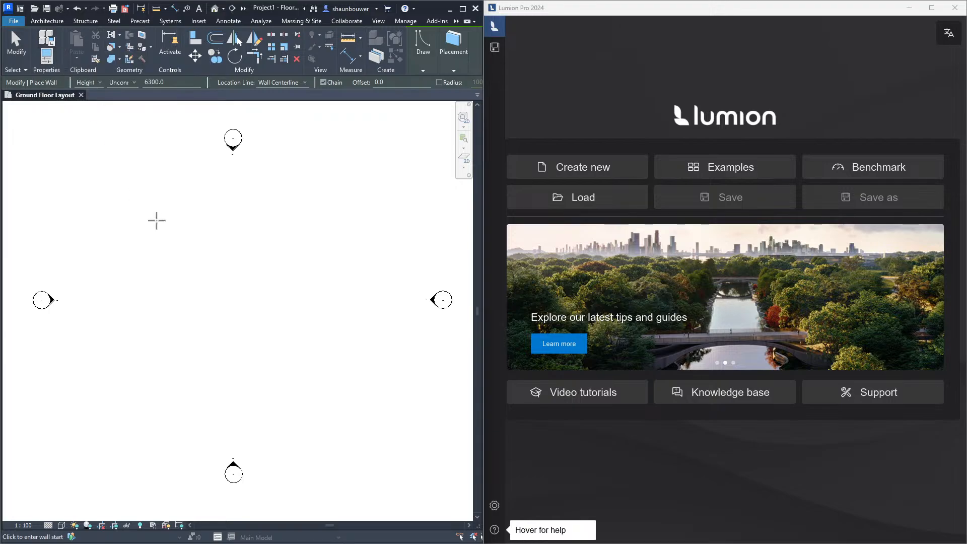
{"action": "key", "text": "p"}
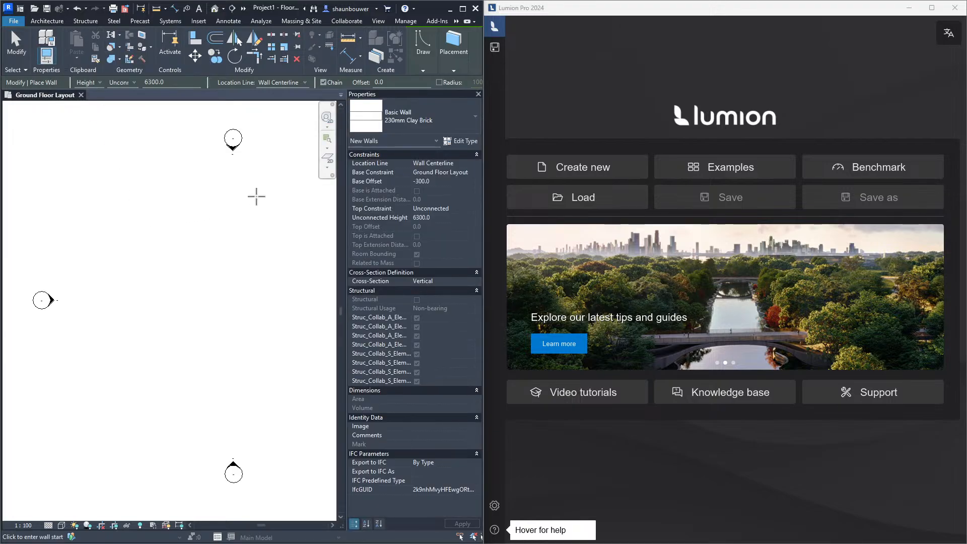
{"action": "left_click", "coordinate": [420, 120]}
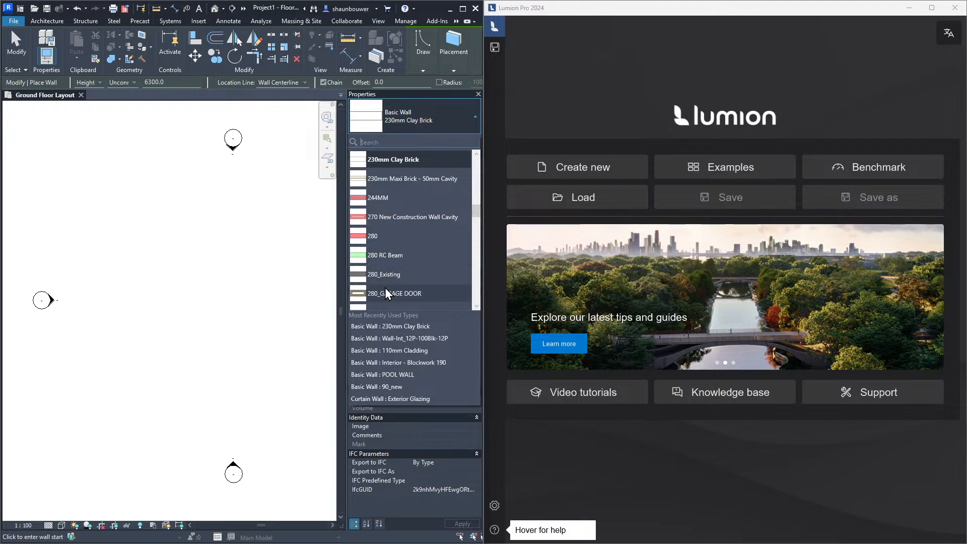
{"action": "scroll", "coordinate": [391, 290], "scroll_direction": "down", "scroll_amount": 3}
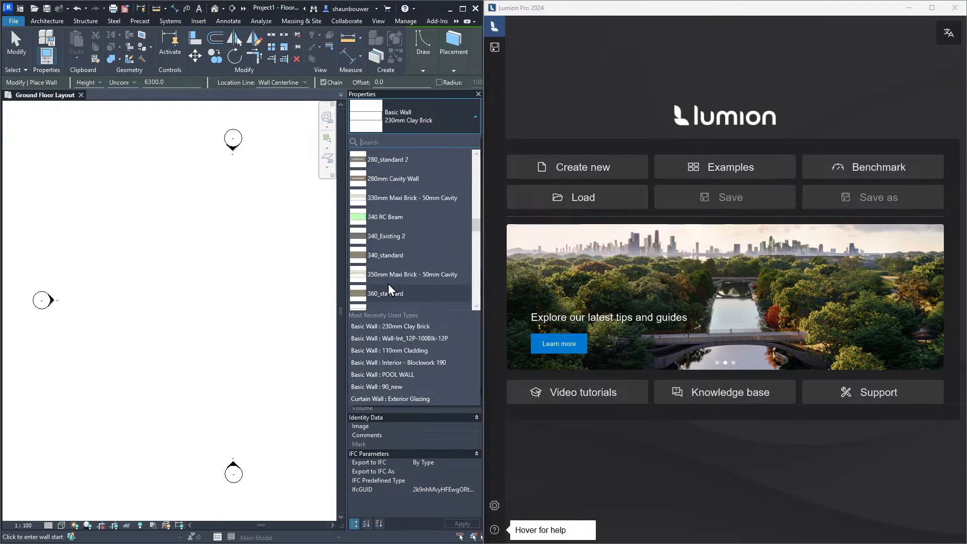
{"action": "left_click", "coordinate": [388, 179]}
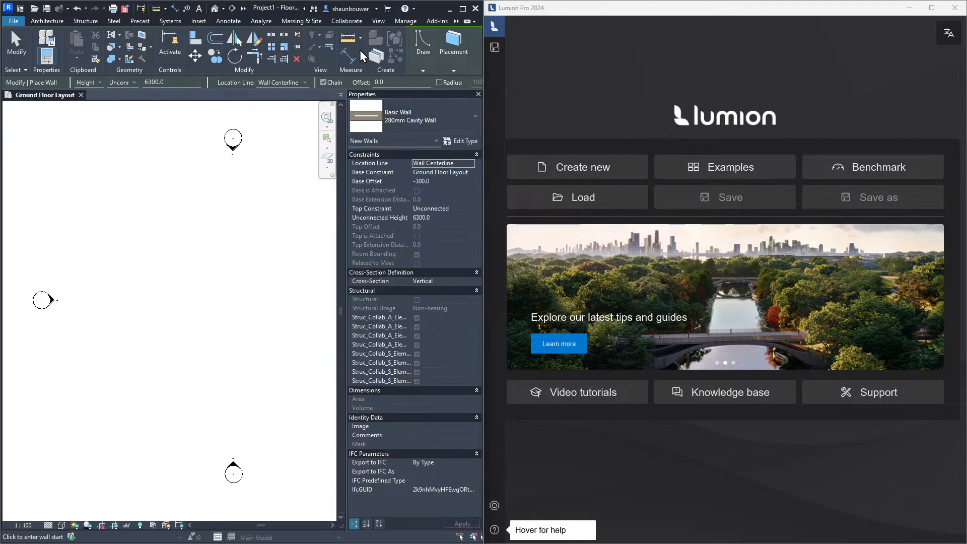
Draw a rectangular wall enclosure about 12700 by 12200 mm with walls going up to the Wall Plate level
{"action": "left_click", "coordinate": [422, 56]}
{"action": "left_click", "coordinate": [425, 81]}
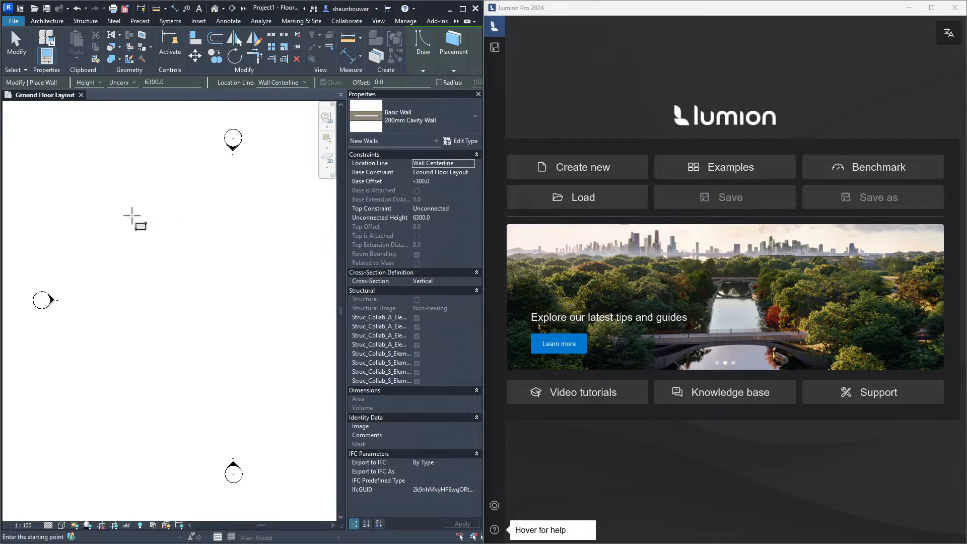
{"action": "left_click", "coordinate": [126, 82]}
{"action": "left_click", "coordinate": [133, 108]}
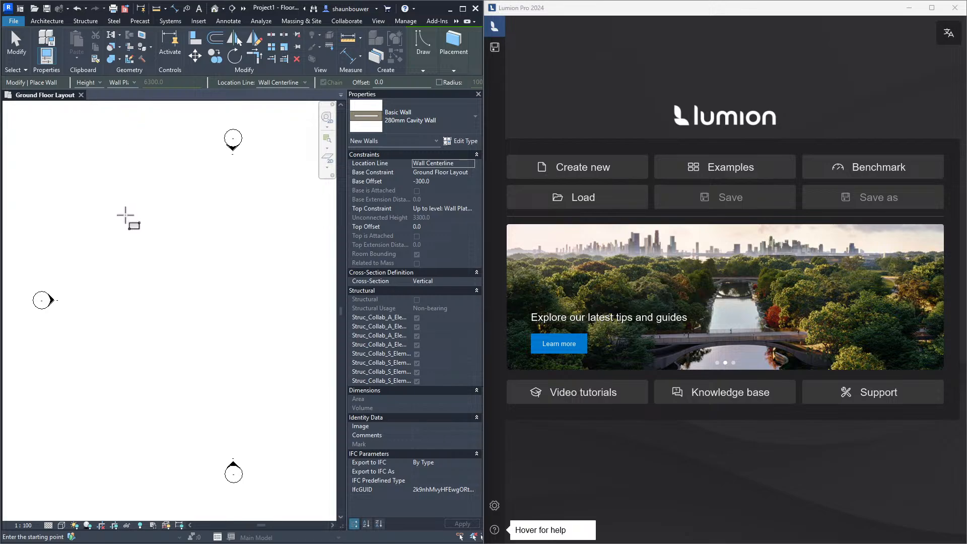
{"action": "left_click", "coordinate": [124, 214]}
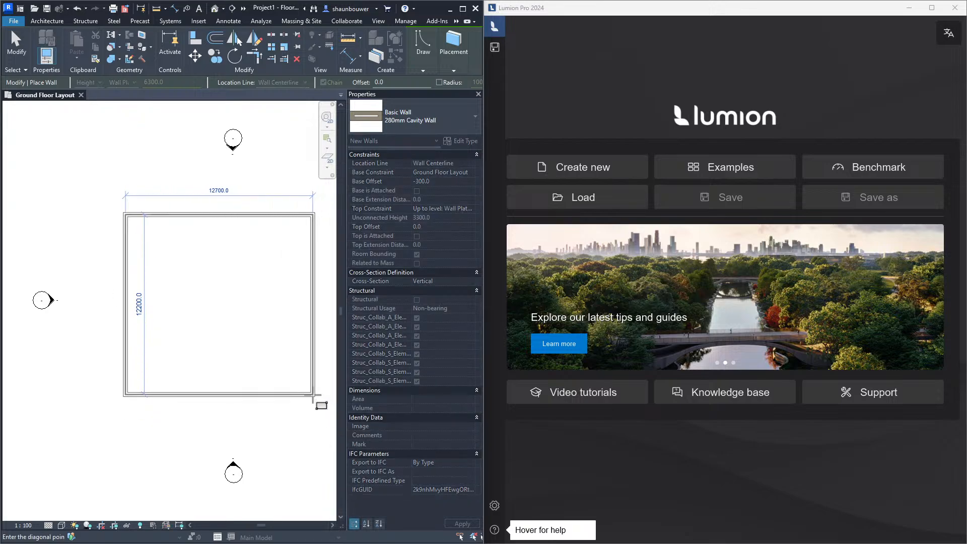
{"action": "left_click", "coordinate": [312, 395]}
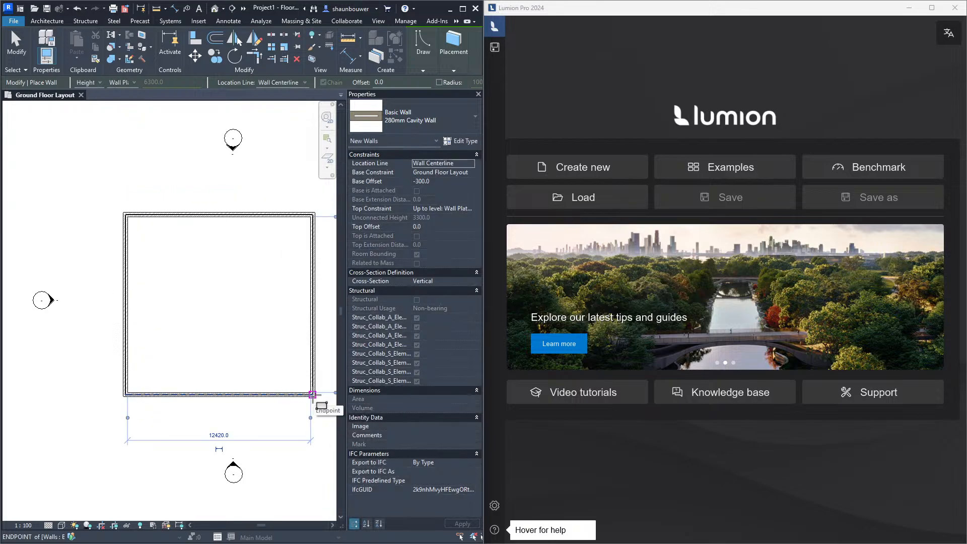
Start a floor and choose the 120 RC (Roof + Layers) floor type
{"action": "left_click", "coordinate": [50, 21]}
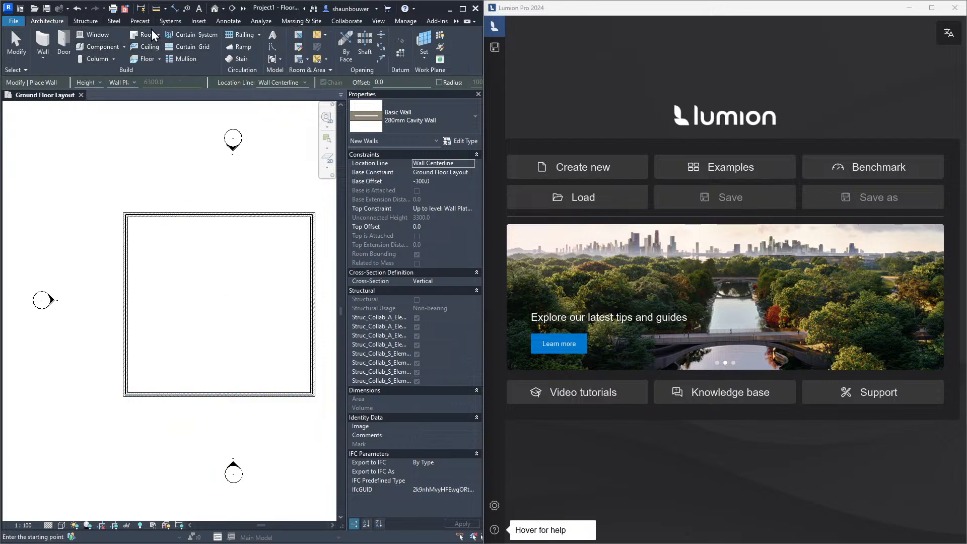
{"action": "left_click", "coordinate": [143, 63]}
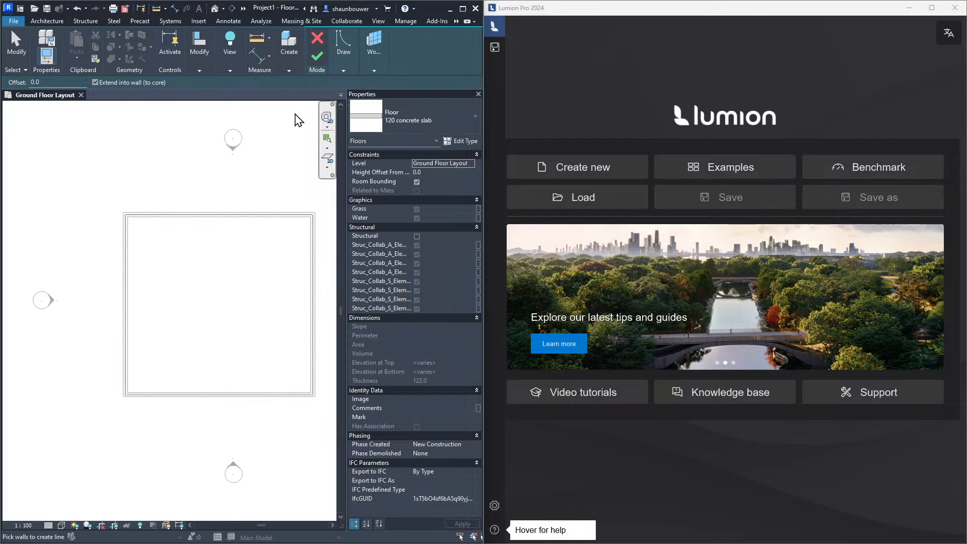
{"action": "left_click", "coordinate": [404, 121]}
{"action": "left_click", "coordinate": [398, 179]}
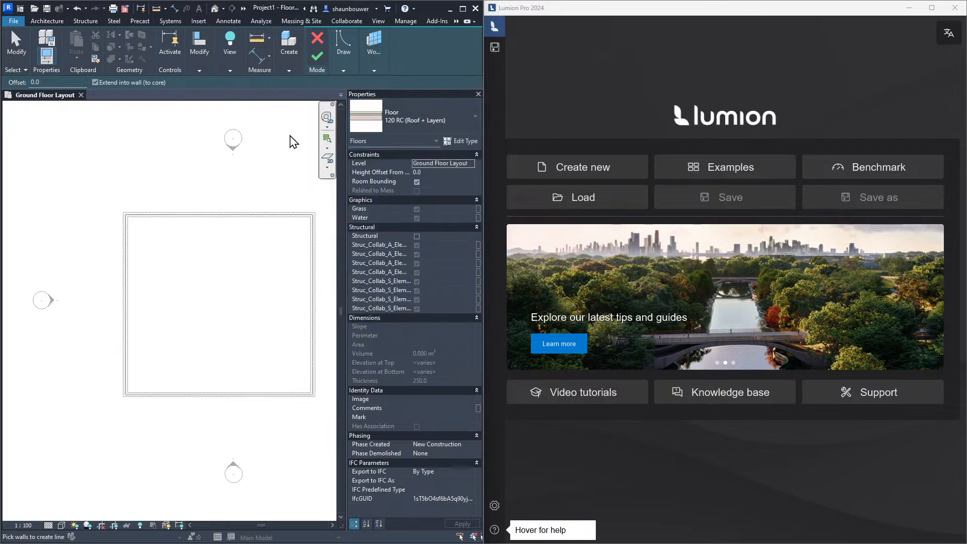
Sketch a rectangular floor boundary corner to corner inside the walls
{"action": "left_click", "coordinate": [352, 53]}
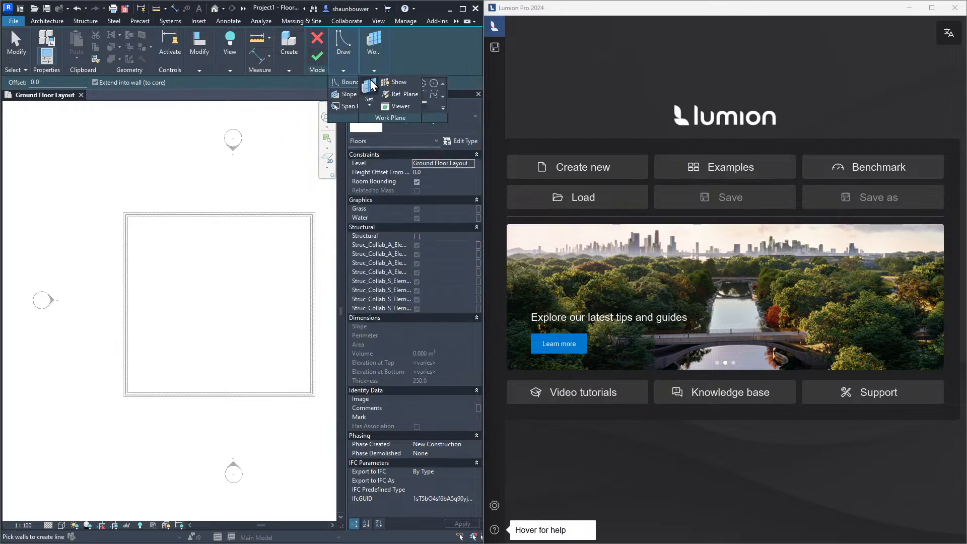
{"action": "left_click", "coordinate": [403, 89]}
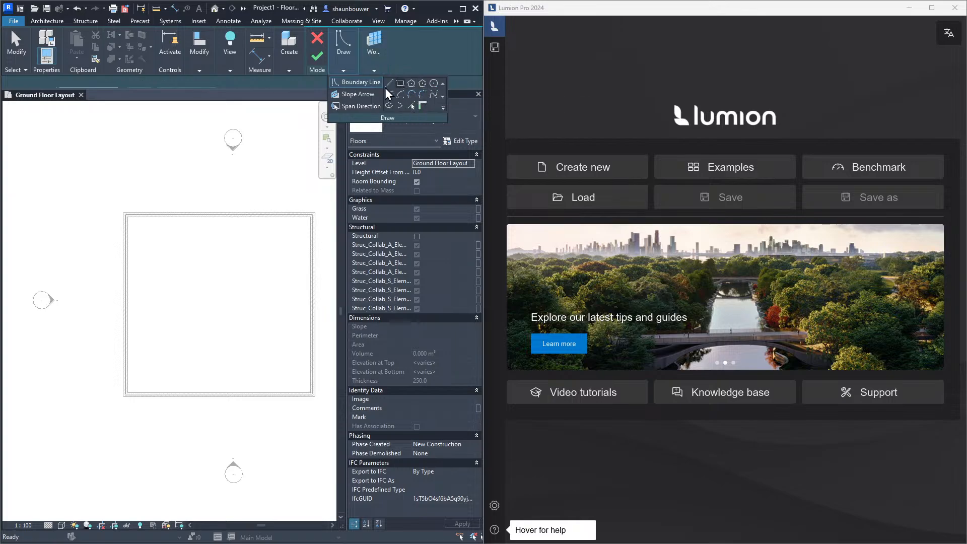
{"action": "left_click", "coordinate": [128, 216]}
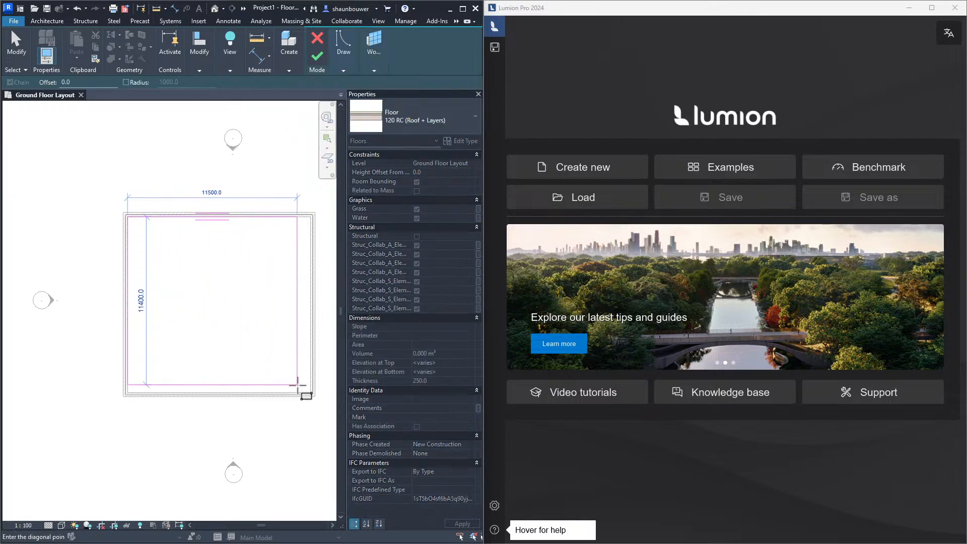
{"action": "left_click", "coordinate": [312, 393]}
Lock all four boundary lines to the walls and finish the floor
{"action": "left_click", "coordinate": [294, 286]}
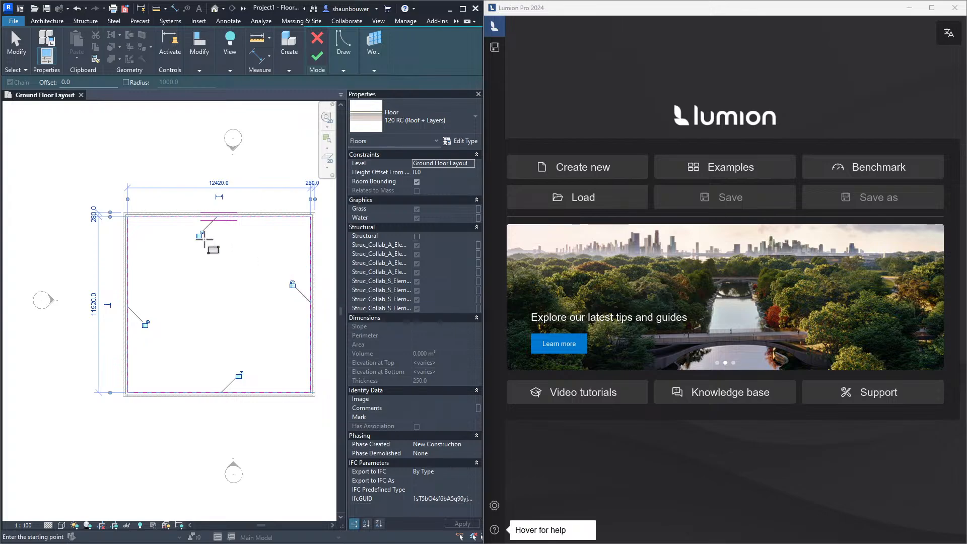
{"action": "left_click", "coordinate": [199, 235]}
{"action": "left_click", "coordinate": [145, 324]}
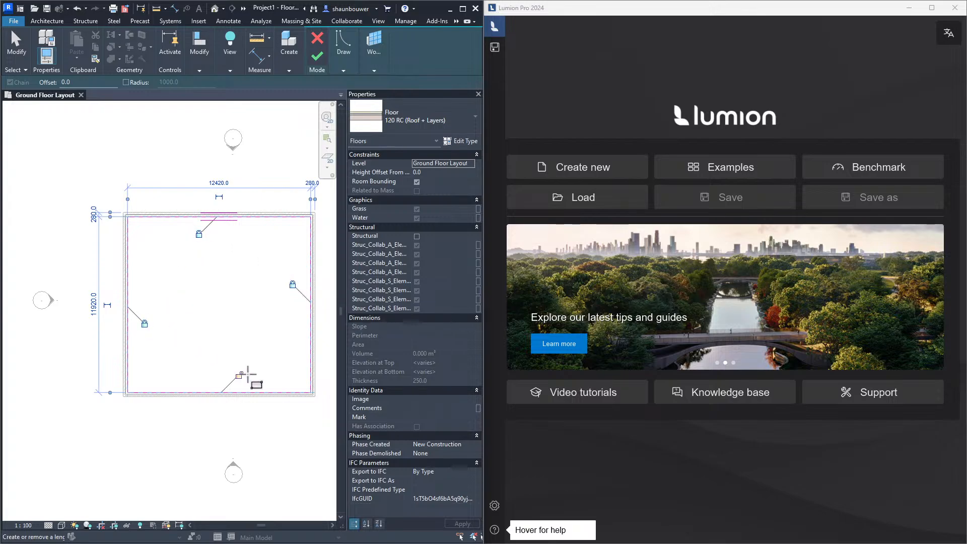
{"action": "left_click", "coordinate": [239, 376]}
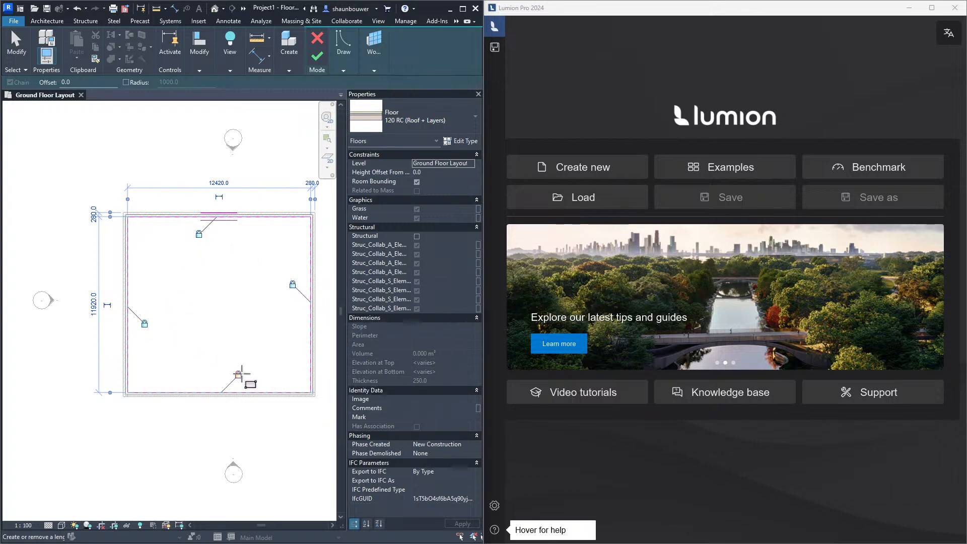
{"action": "left_click", "coordinate": [319, 59]}
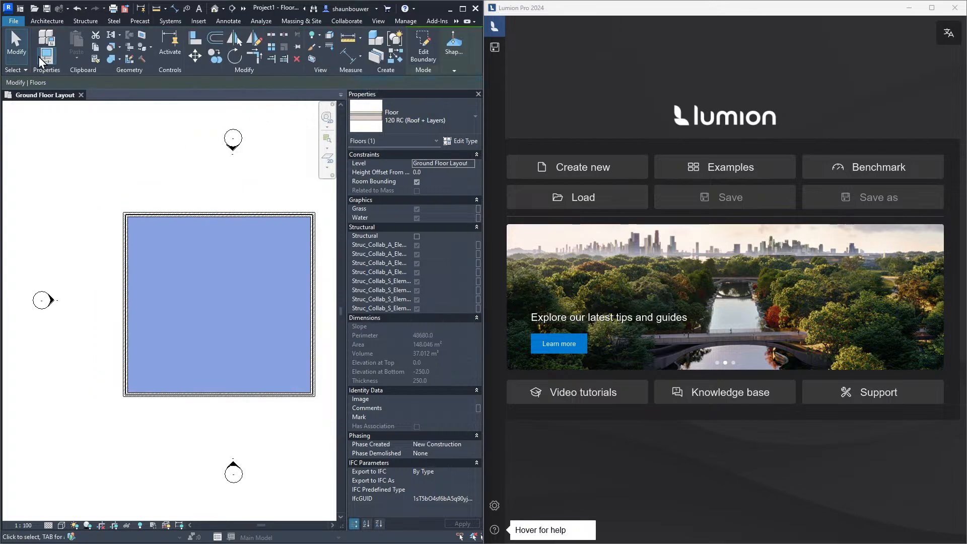
Place two Concept Dbl Door 1810 x 2110mm doors in the top wall
{"action": "left_click", "coordinate": [47, 21]}
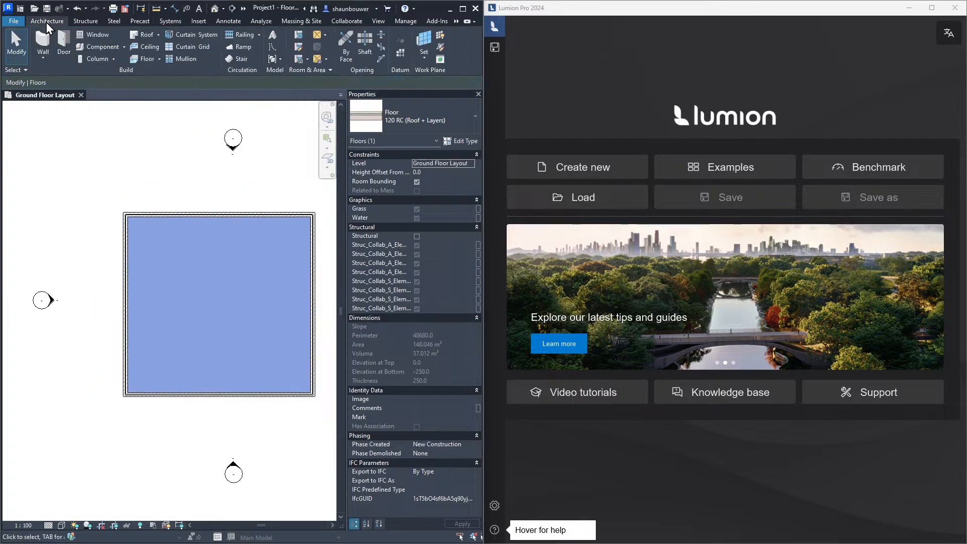
{"action": "left_click", "coordinate": [64, 48]}
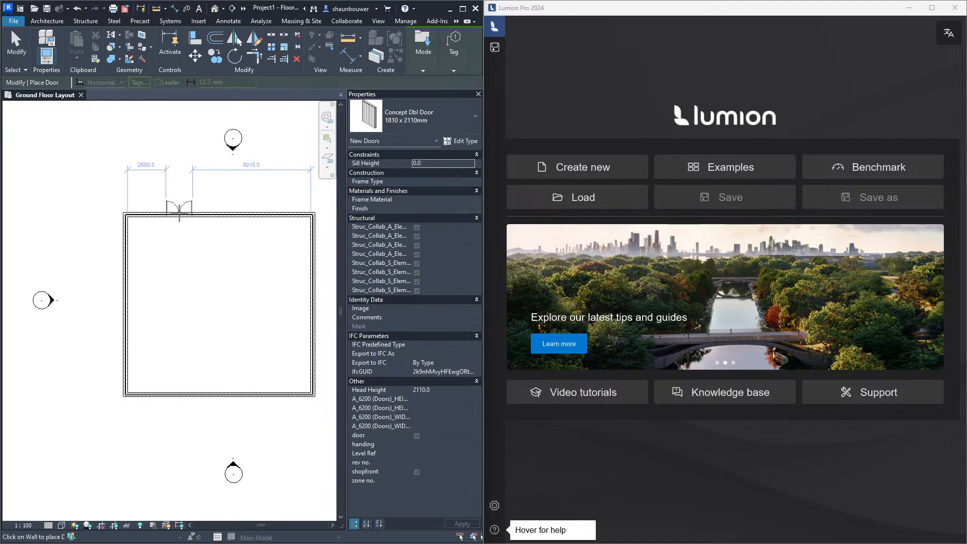
{"action": "left_click", "coordinate": [179, 214]}
{"action": "left_click", "coordinate": [262, 214]}
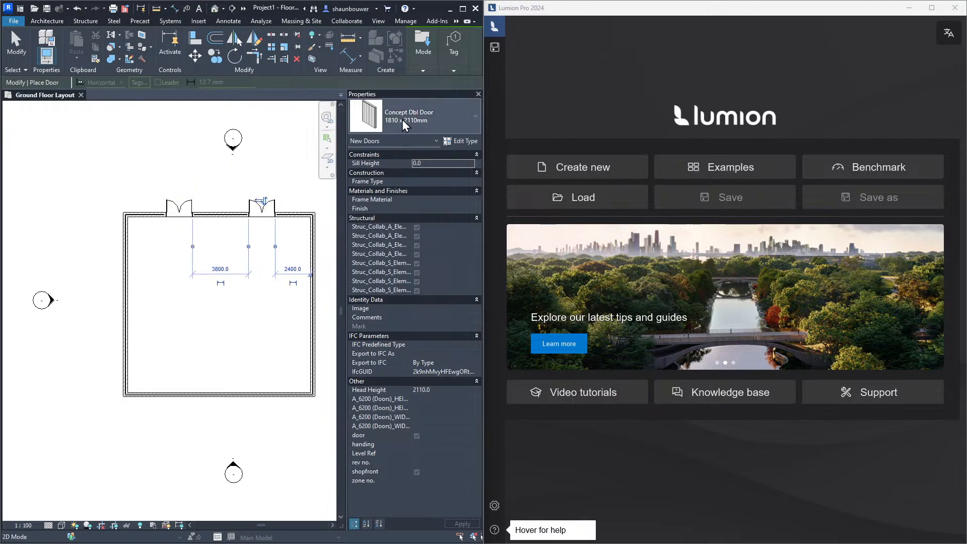
Switch to the Doors_IntSgl 900x2110mm type and place single doors in the left and right walls
{"action": "left_click", "coordinate": [404, 120]}
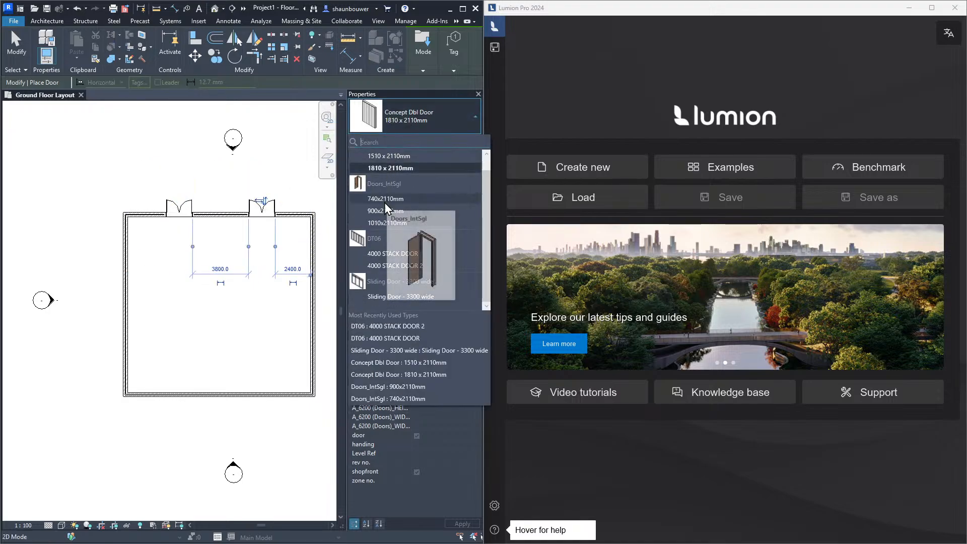
{"action": "left_click", "coordinate": [386, 211]}
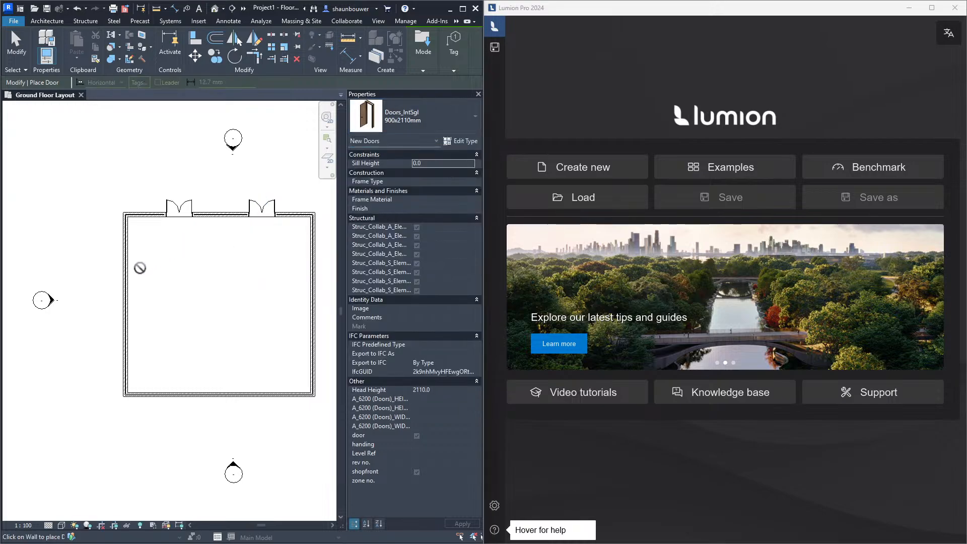
{"action": "left_click", "coordinate": [126, 279]}
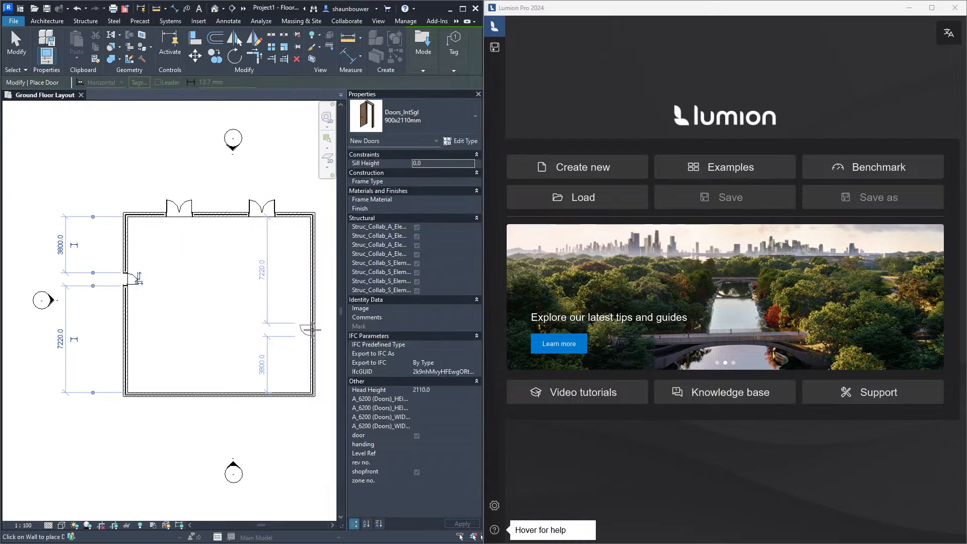
{"action": "key", "text": "Escape"}
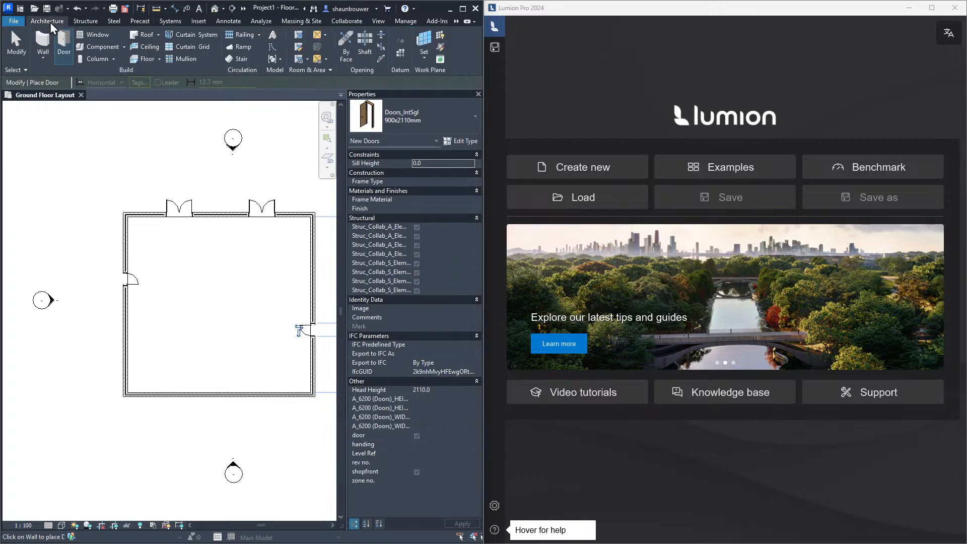
Place 1-4 Sash 1_Vertical windows in the left, top and right walls
{"action": "left_click", "coordinate": [96, 35]}
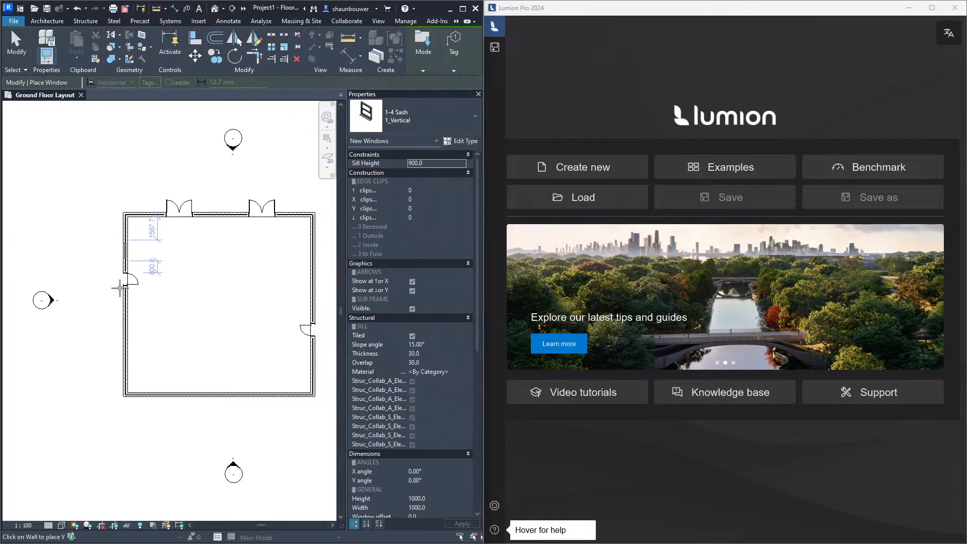
{"action": "left_click", "coordinate": [124, 305]}
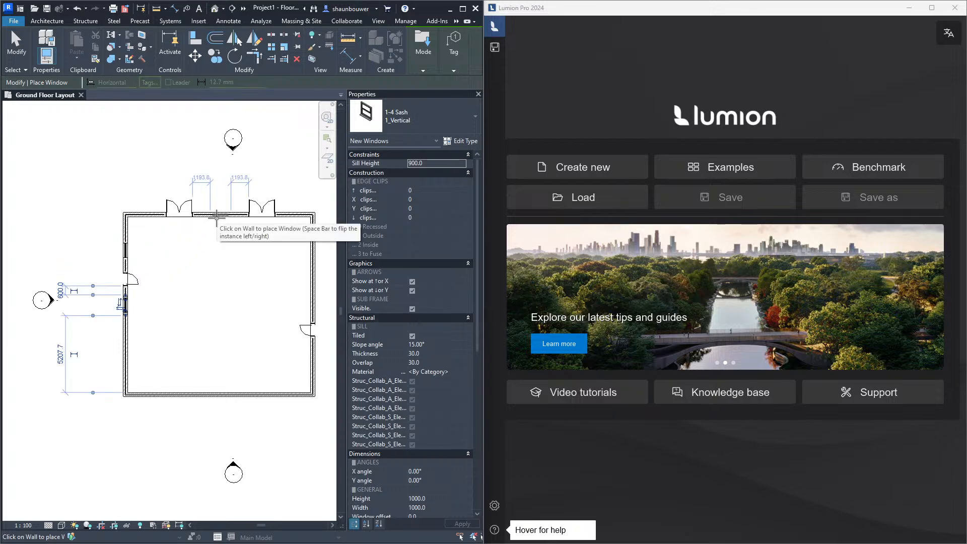
{"action": "left_click", "coordinate": [221, 214]}
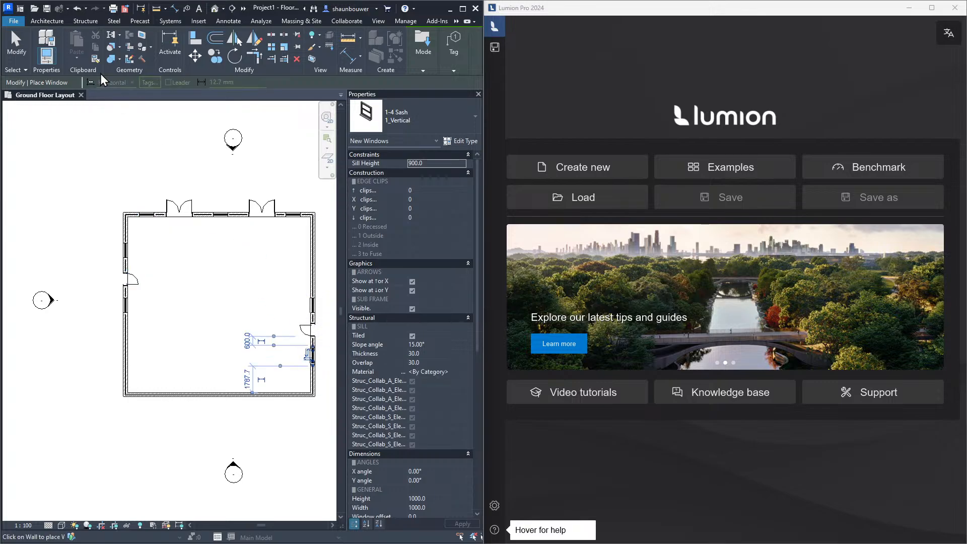
Place a FUR-4_Suites_DiningCircular dining table and an LIG.2_Floor_He Lamp floor lamp in the room's upper-left area
{"action": "left_click", "coordinate": [51, 22]}
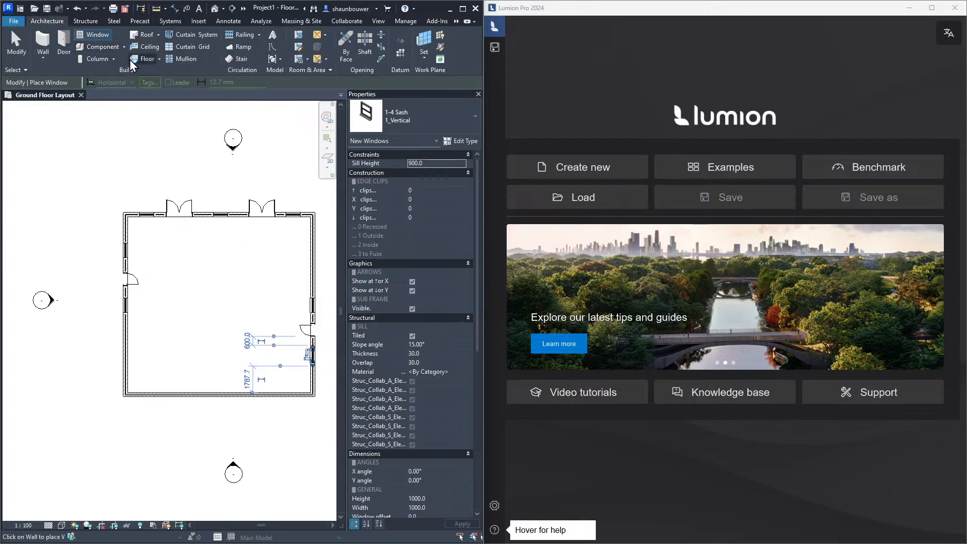
{"action": "left_click", "coordinate": [102, 50]}
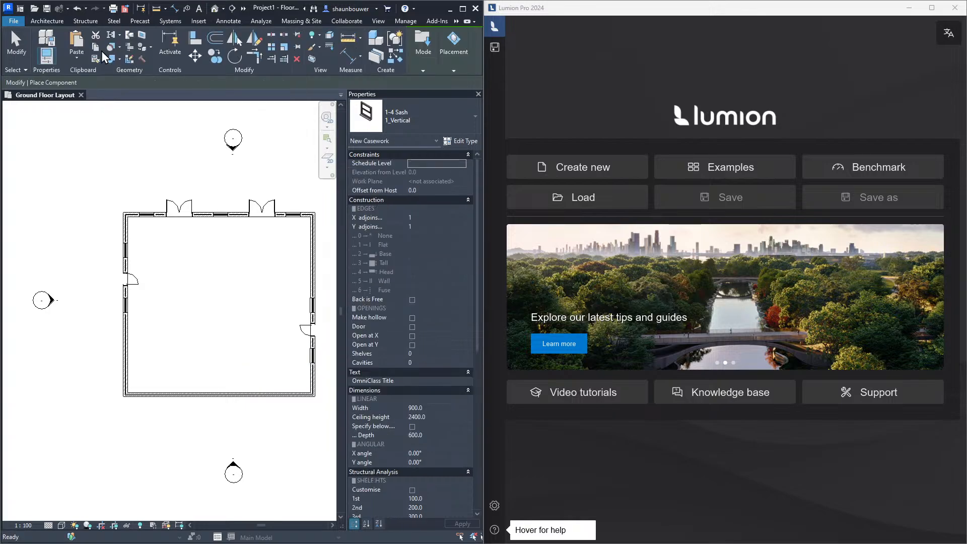
{"action": "left_click", "coordinate": [409, 125]}
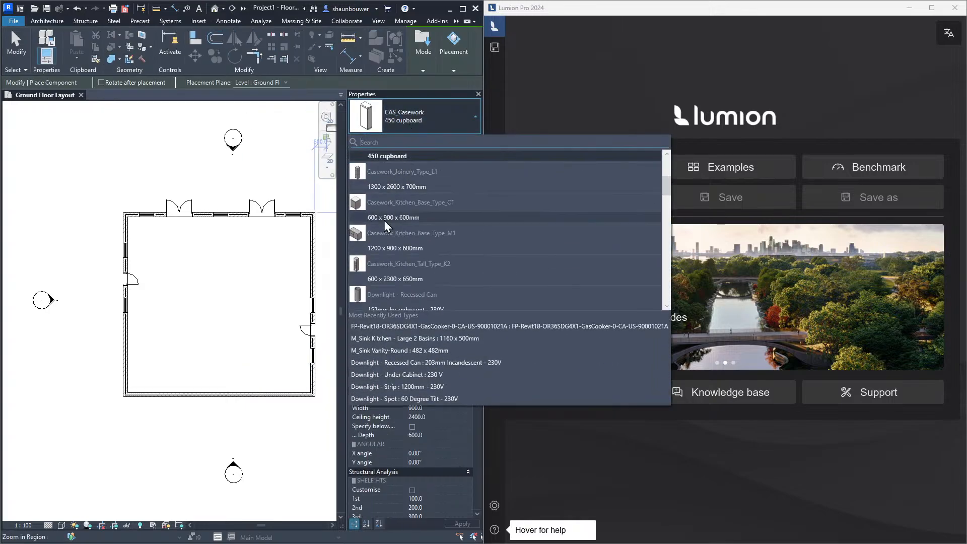
{"action": "scroll", "coordinate": [405, 287], "scroll_direction": "down", "scroll_amount": 3}
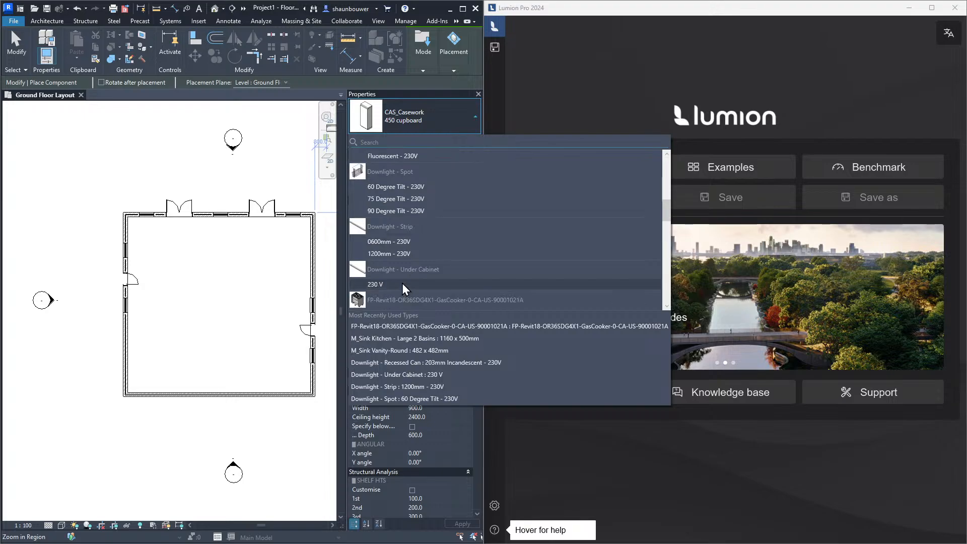
{"action": "scroll", "coordinate": [405, 287], "scroll_direction": "down", "scroll_amount": 3}
{"action": "scroll", "coordinate": [404, 290], "scroll_direction": "down", "scroll_amount": 3}
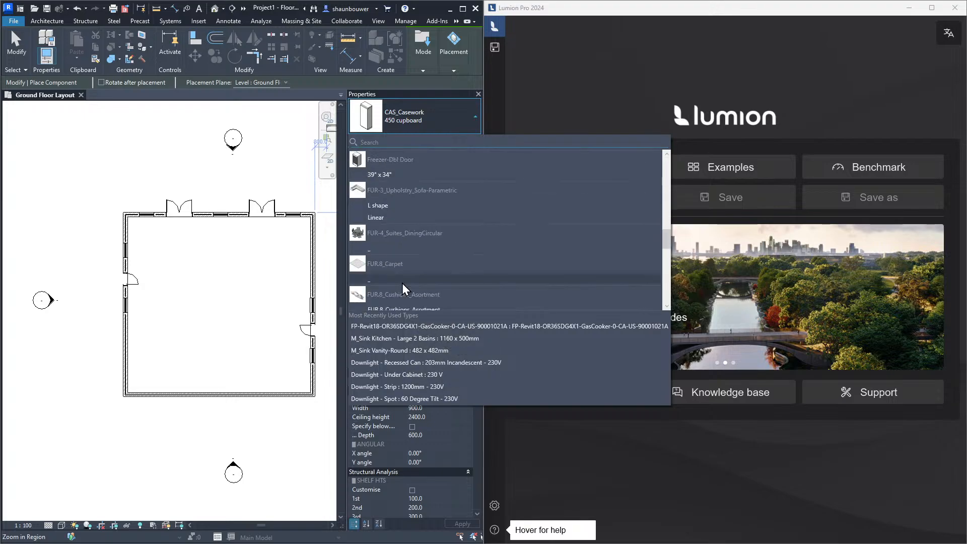
{"action": "left_click", "coordinate": [381, 251]}
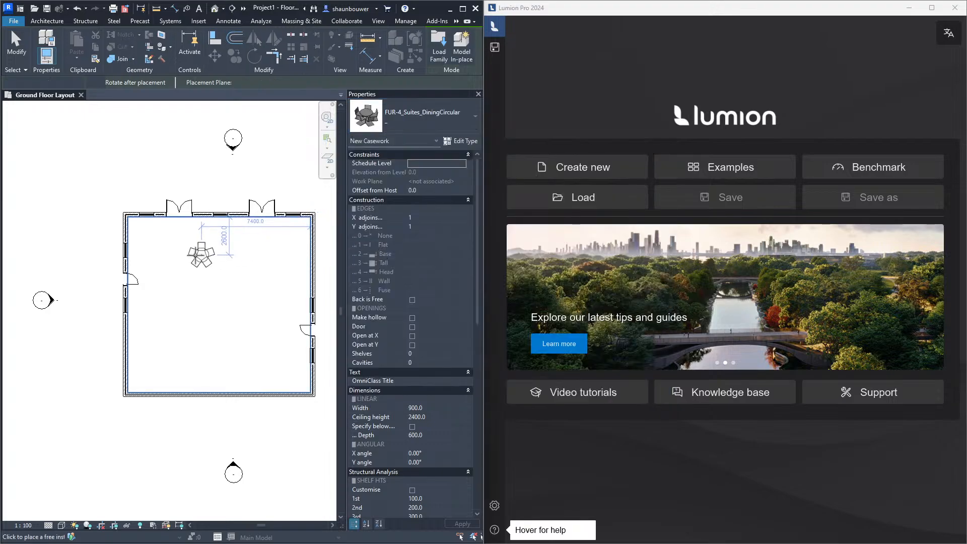
{"action": "left_click", "coordinate": [427, 143]}
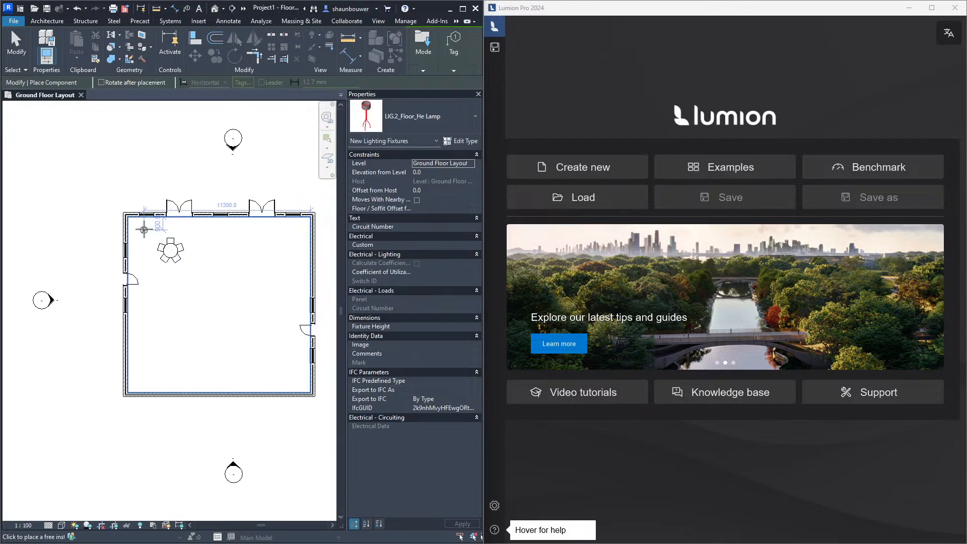
{"action": "left_click", "coordinate": [143, 230]}
{"action": "left_click", "coordinate": [428, 117]}
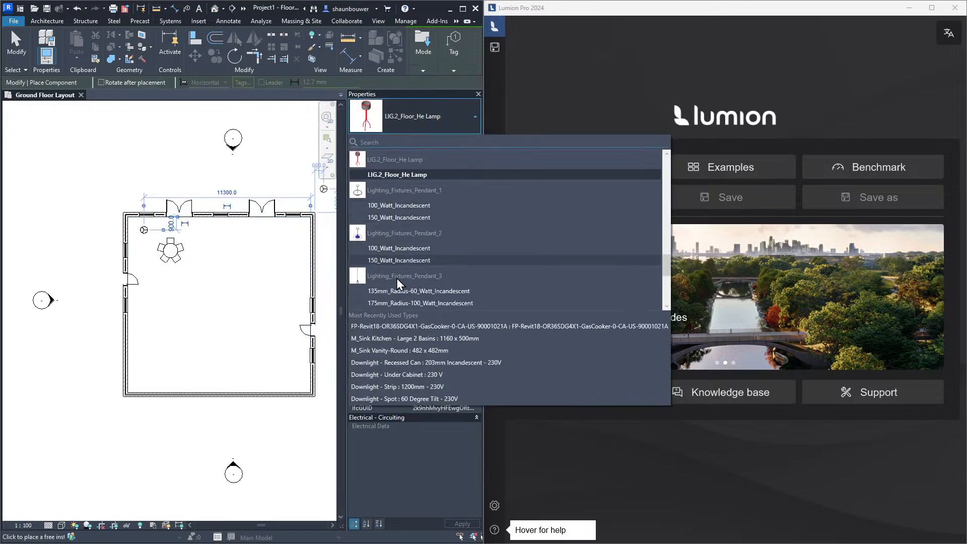
{"action": "scroll", "coordinate": [398, 284], "scroll_direction": "down", "scroll_amount": 3}
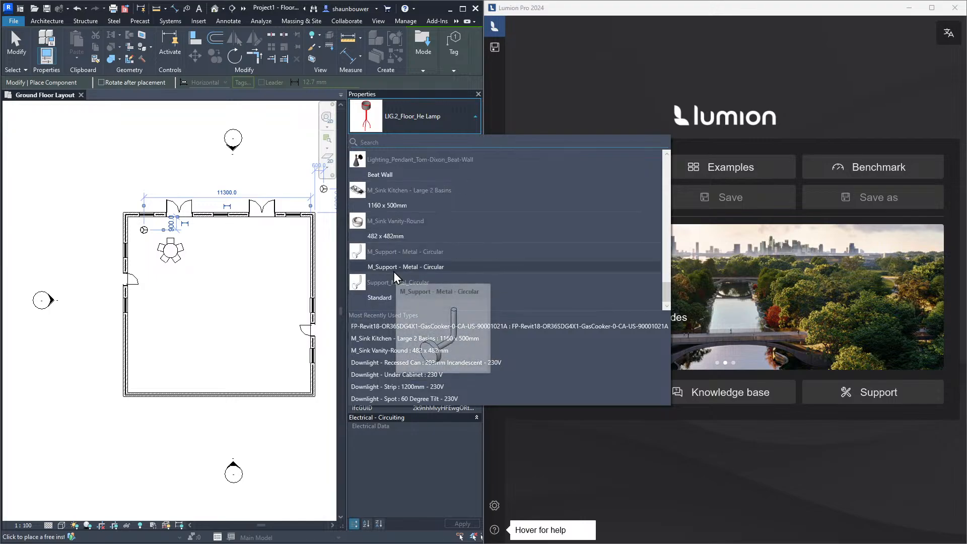
{"action": "left_click", "coordinate": [384, 175]}
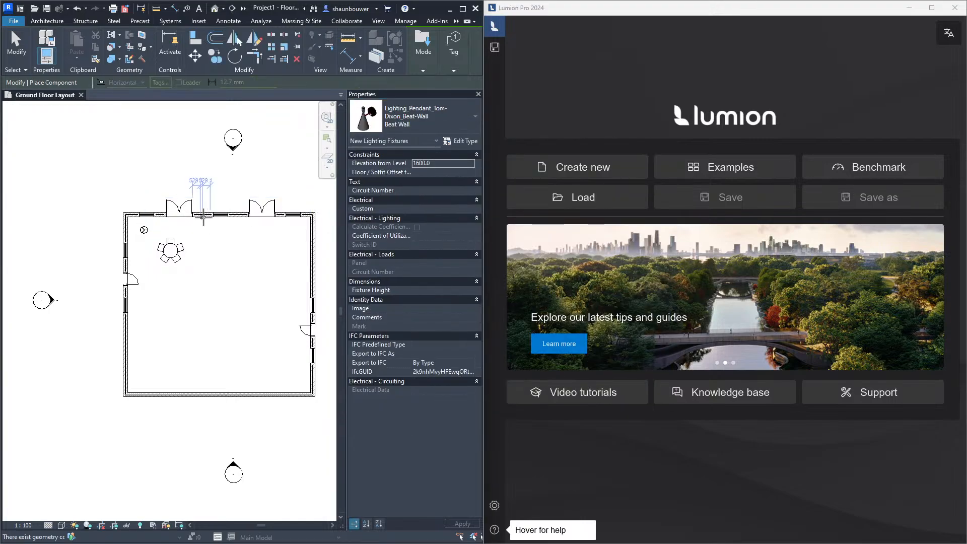
Switch the component type to FUR.8_Carpet and place a carpet near the right wall
{"action": "left_click", "coordinate": [427, 126]}
{"action": "scroll", "coordinate": [401, 276], "scroll_direction": "up", "scroll_amount": 5}
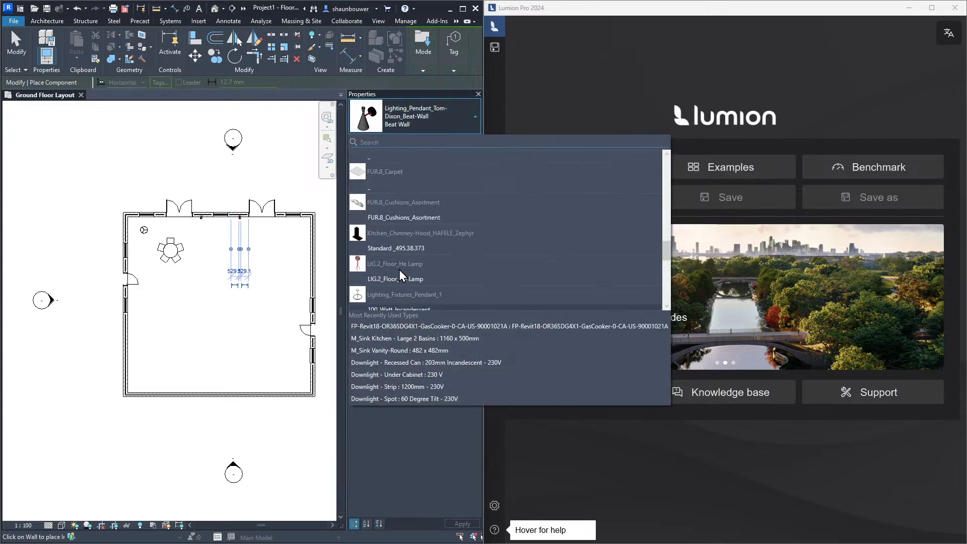
{"action": "scroll", "coordinate": [399, 271], "scroll_direction": "up", "scroll_amount": 2}
{"action": "left_click", "coordinate": [386, 282]}
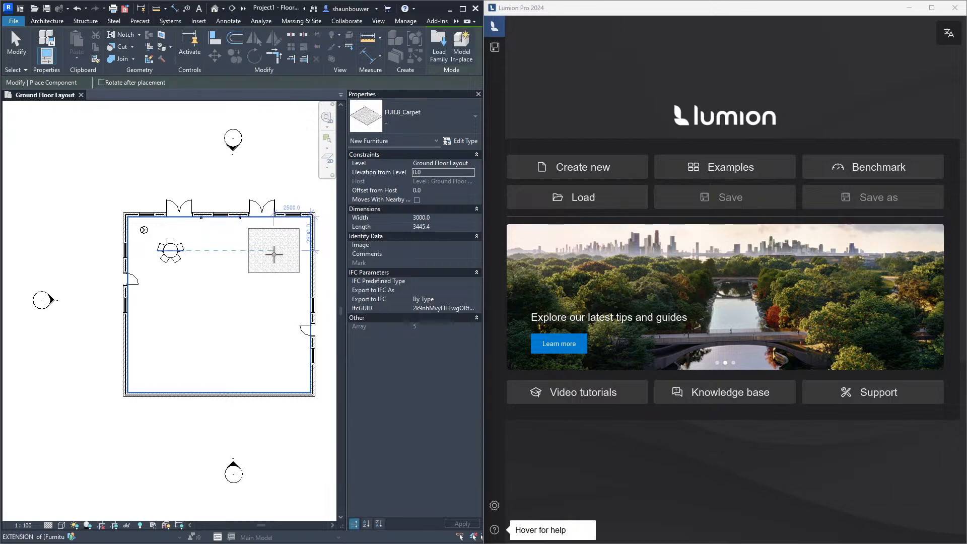
{"action": "left_click", "coordinate": [274, 253]}
{"action": "left_click", "coordinate": [427, 118]}
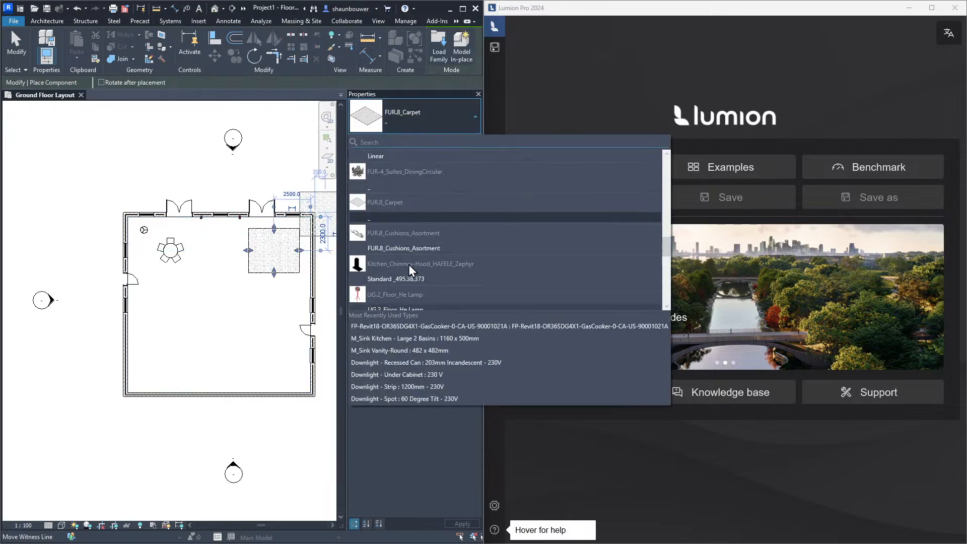
{"action": "scroll", "coordinate": [413, 271], "scroll_direction": "up", "scroll_amount": 8}
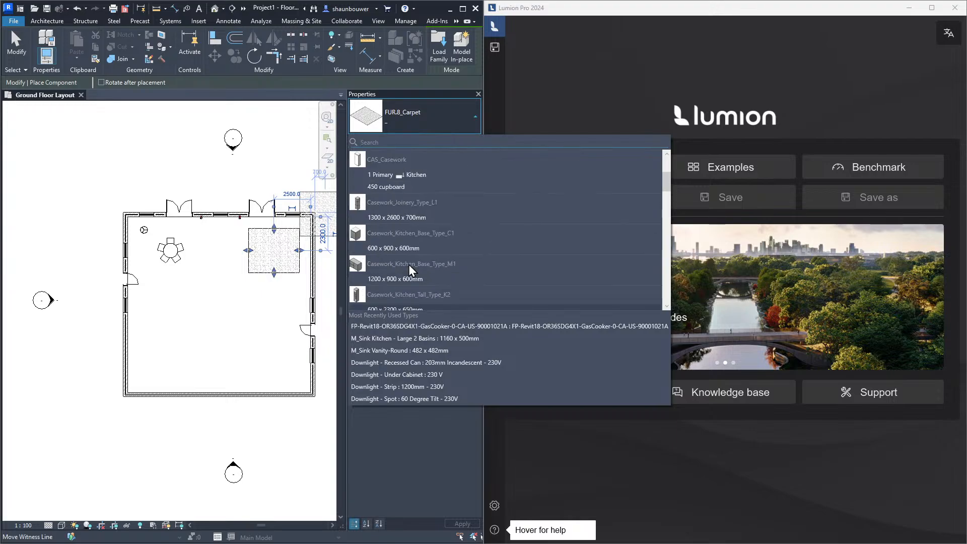
{"action": "scroll", "coordinate": [412, 271], "scroll_direction": "up", "scroll_amount": 3}
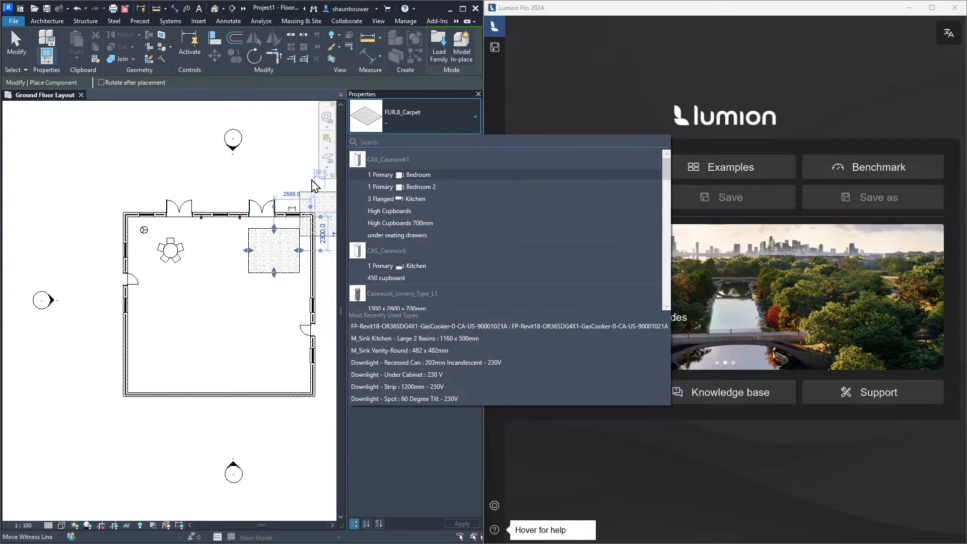
{"action": "key", "text": "Escape"}
{"action": "key", "text": "Escape"}
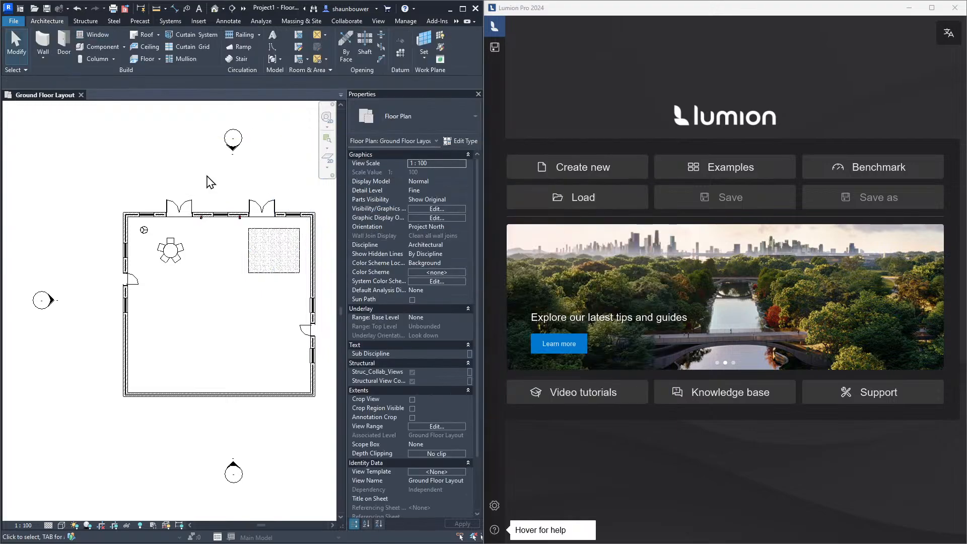
In the default 3D view, close the Properties palette and place an automatic ceiling over the room
{"action": "left_click", "coordinate": [216, 10]}
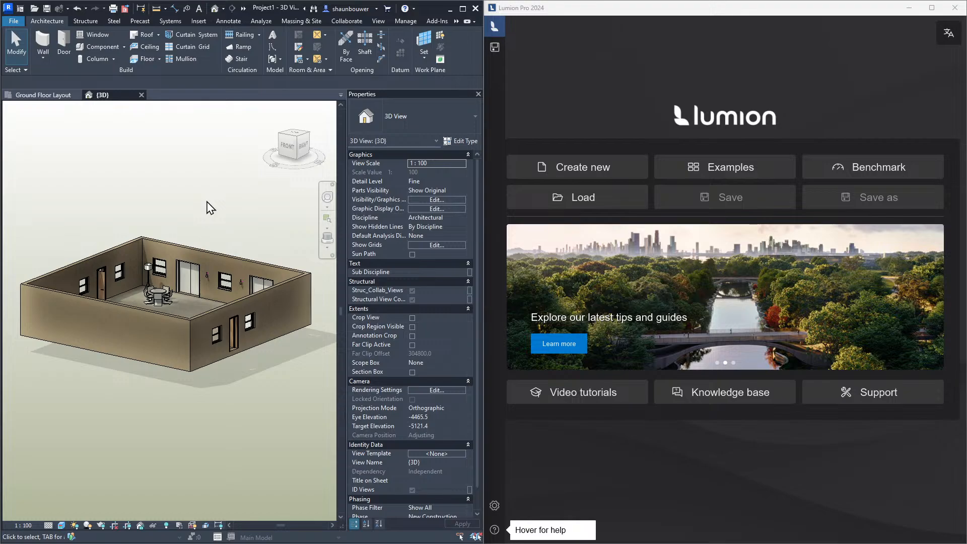
{"action": "left_click", "coordinate": [478, 94]}
{"action": "scroll", "coordinate": [324, 315], "scroll_direction": "down", "scroll_amount": 2}
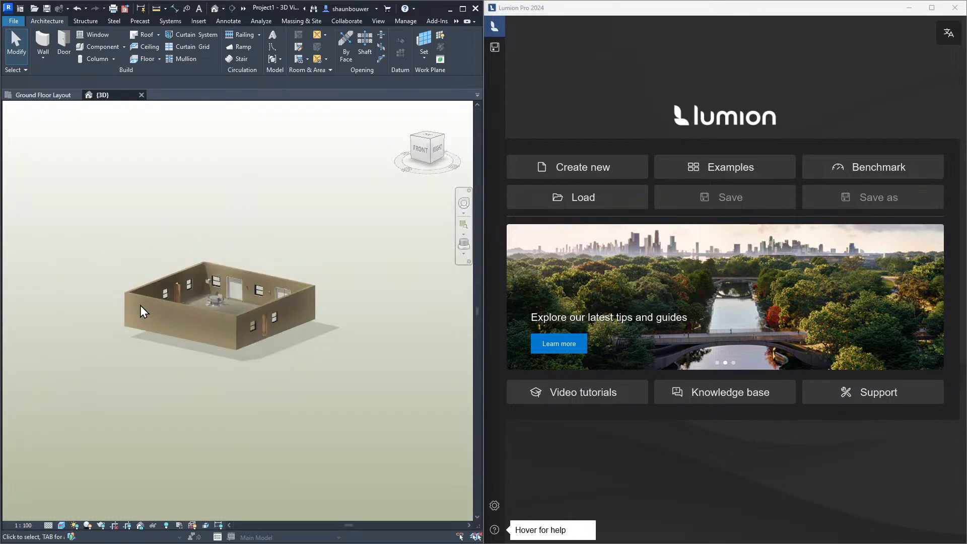
{"action": "middle_click_drag", "start_coordinate": [247, 293], "coordinate": [241, 329], "text": "shift"}
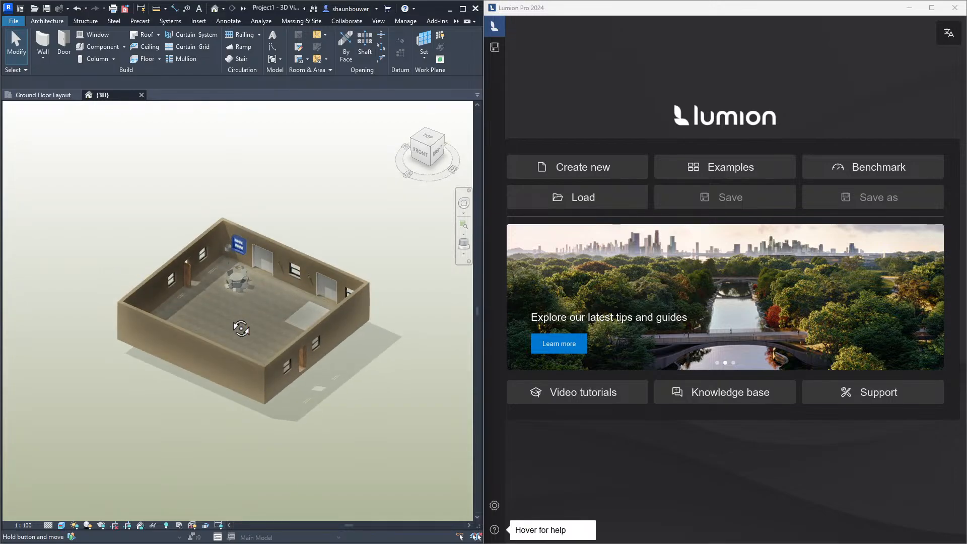
{"action": "scroll", "coordinate": [240, 292], "scroll_direction": "up", "scroll_amount": 3}
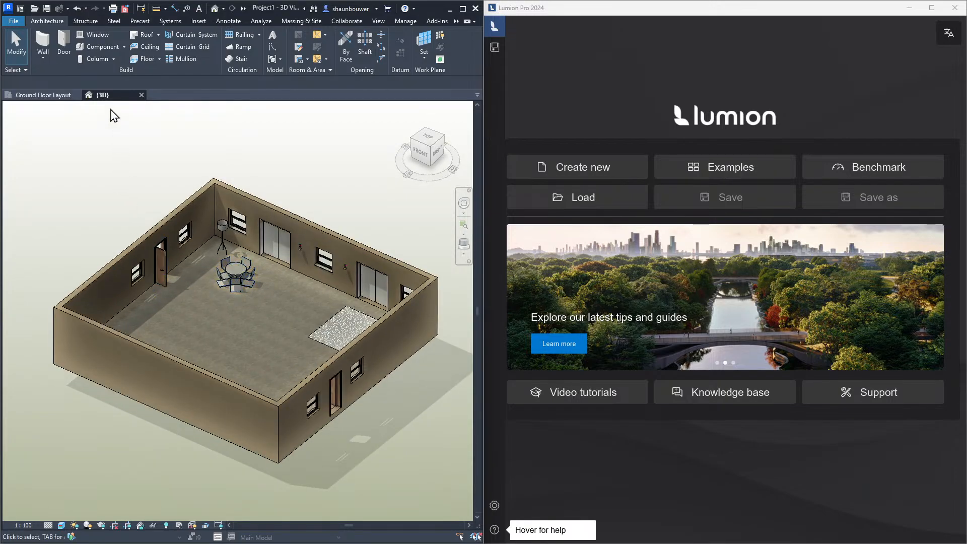
{"action": "left_click", "coordinate": [148, 53]}
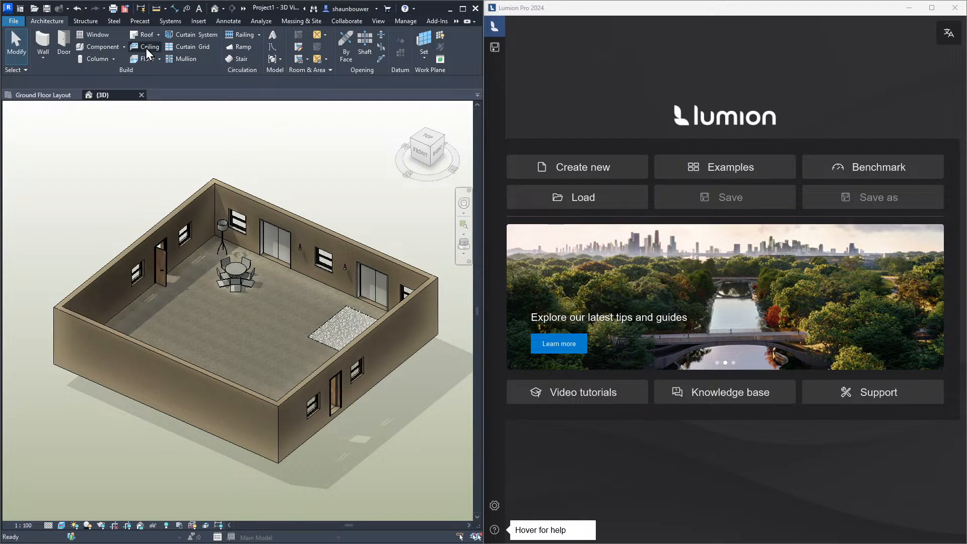
{"action": "left_click", "coordinate": [212, 265]}
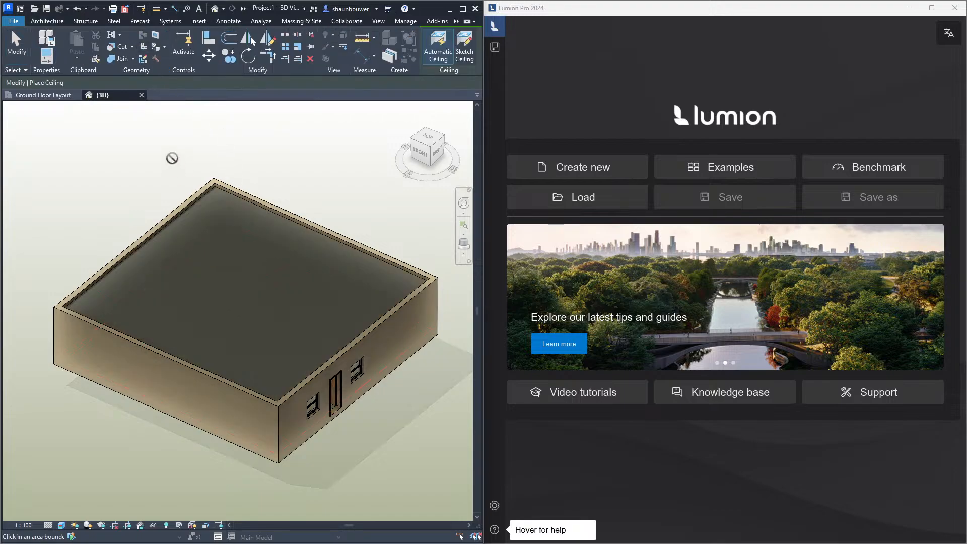
{"action": "key", "text": "Escape"}
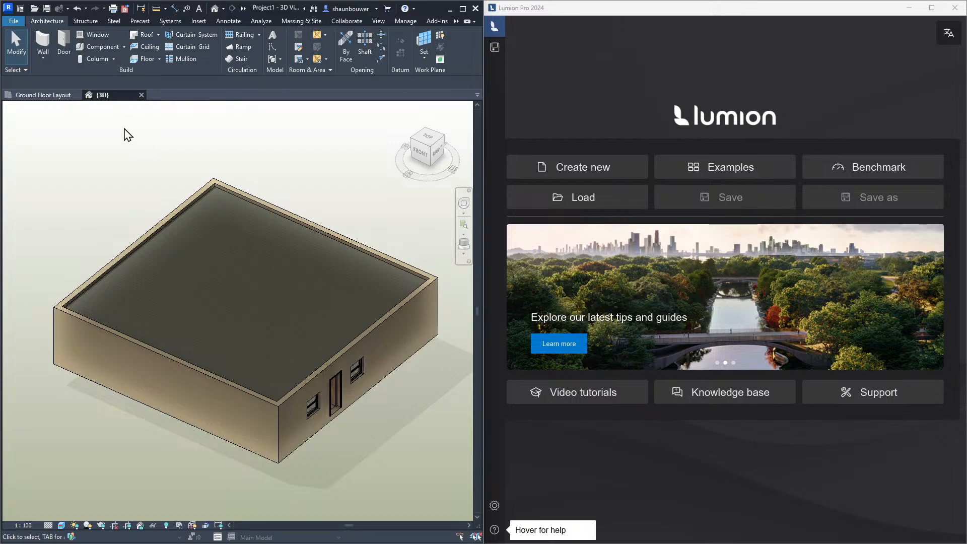
Save the project as Demo on the Desktop
{"action": "left_click", "coordinate": [47, 14]}
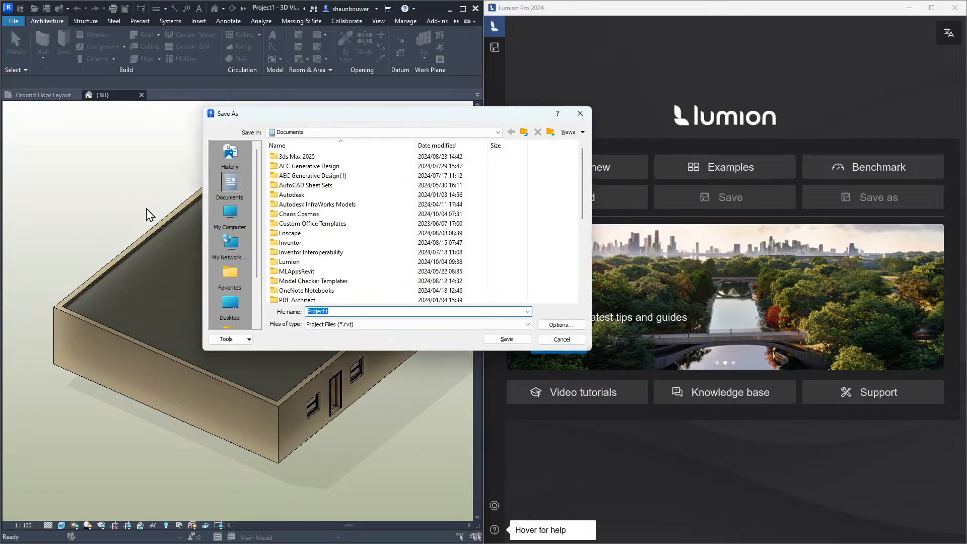
{"action": "left_click_drag", "start_coordinate": [417, 119], "coordinate": [394, 170]}
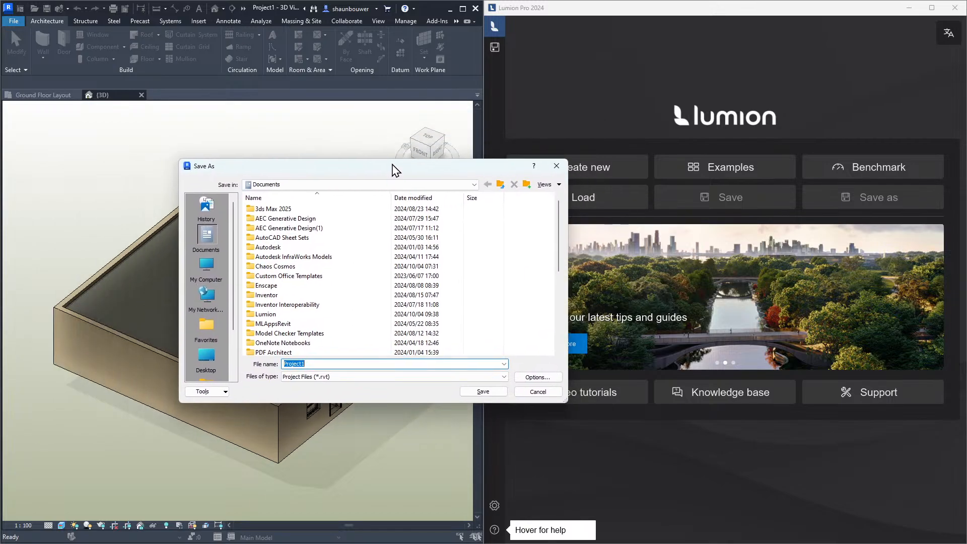
{"action": "left_click", "coordinate": [206, 356]}
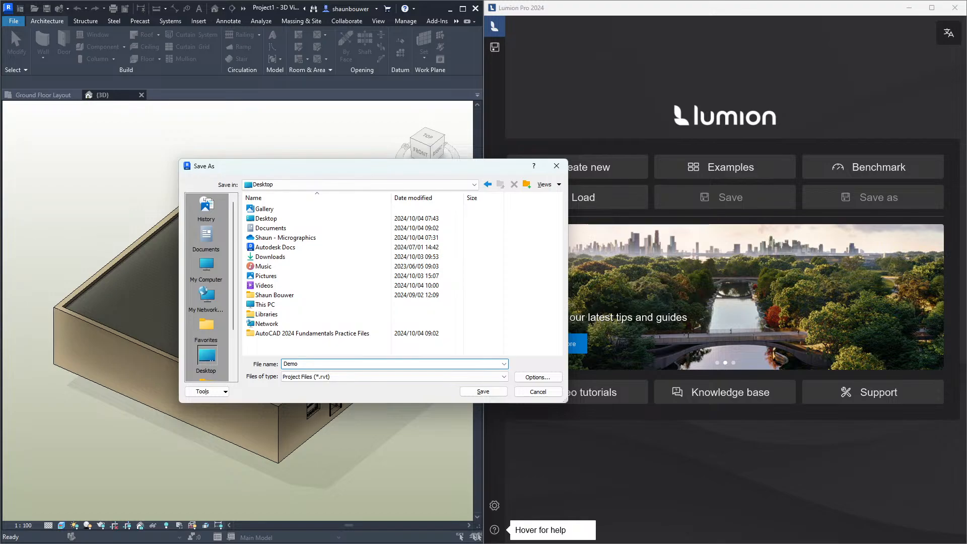
{"action": "left_click", "coordinate": [481, 392]}
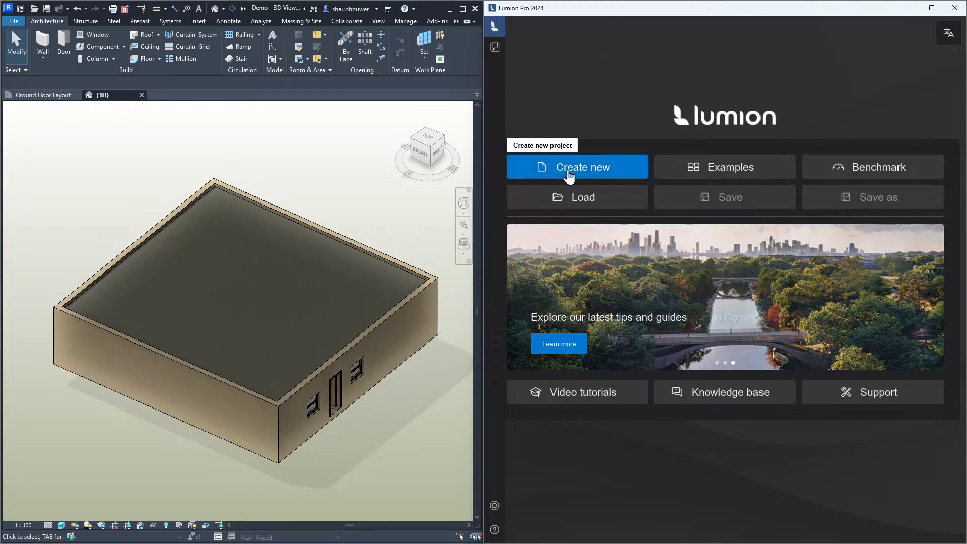
Switch to Lumion and create a new project with the Plain environment
{"action": "left_click", "coordinate": [569, 175]}
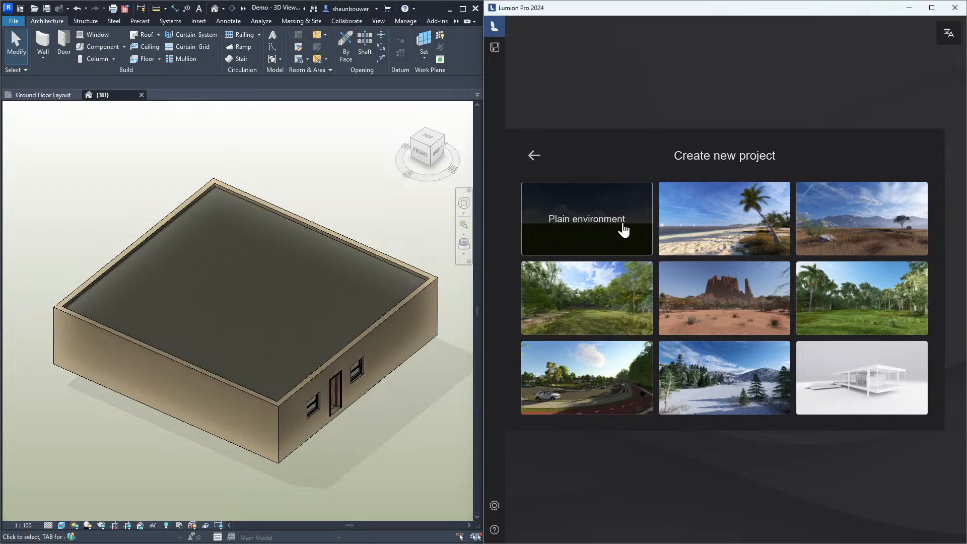
{"action": "left_click", "coordinate": [624, 230]}
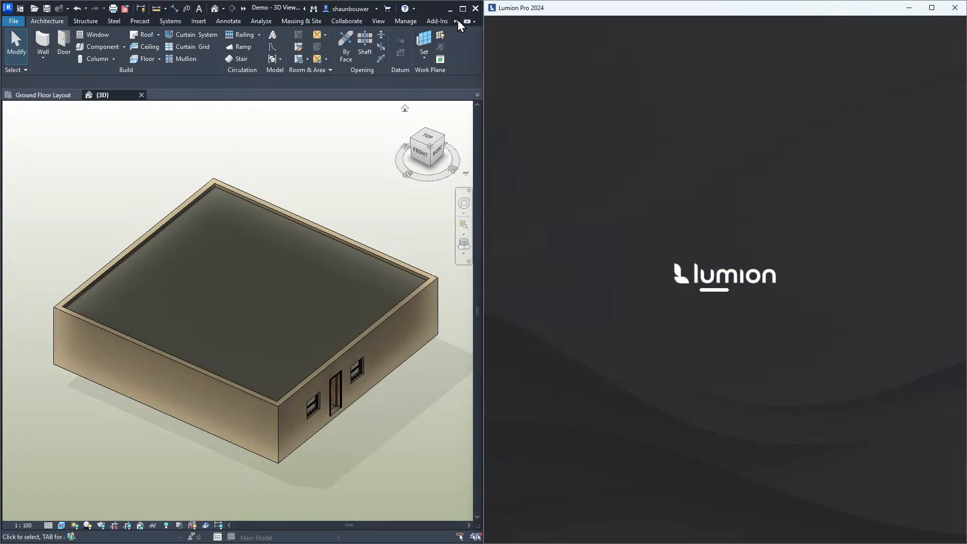
Back in Revit, open the Lumion add-in and start LiveSync to send the model to Lumion
{"action": "left_click", "coordinate": [457, 21]}
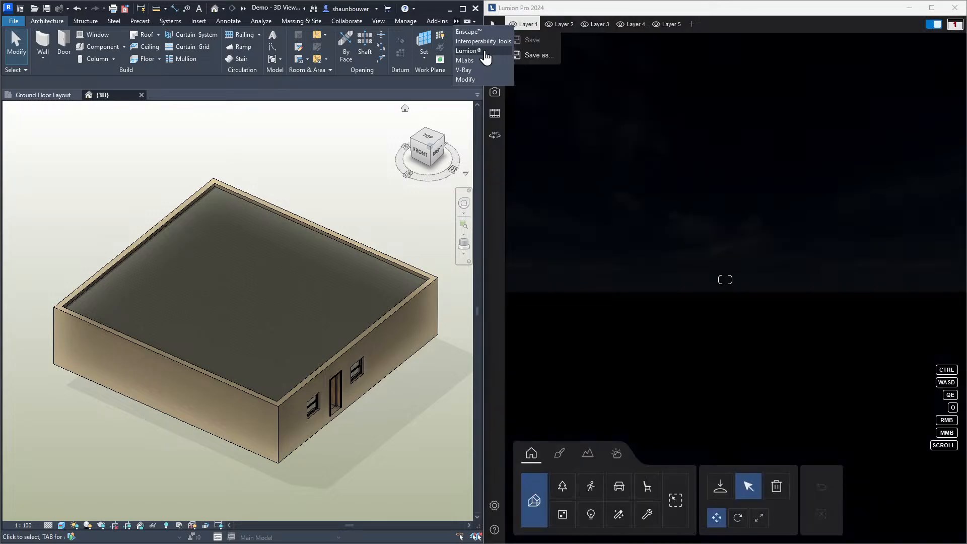
{"action": "left_click", "coordinate": [486, 52]}
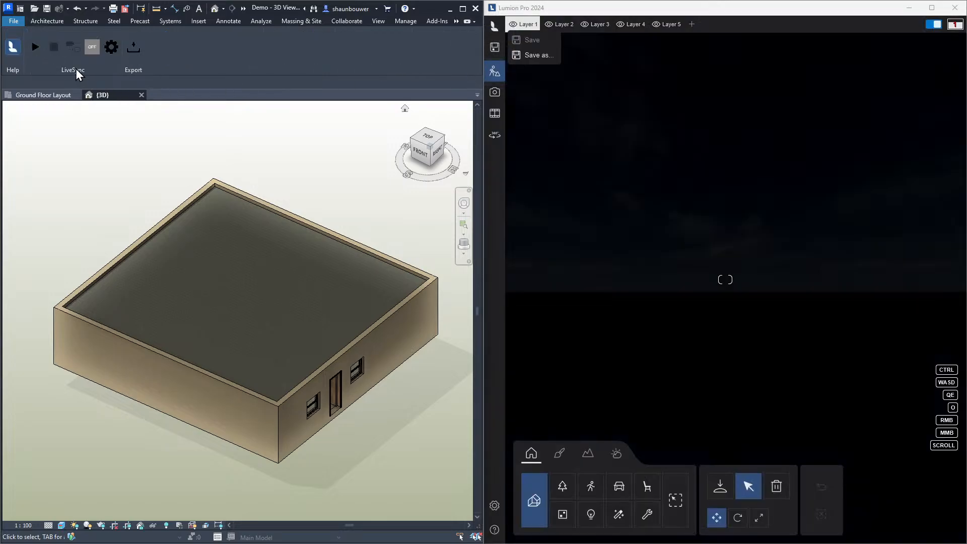
{"action": "left_click", "coordinate": [704, 281]}
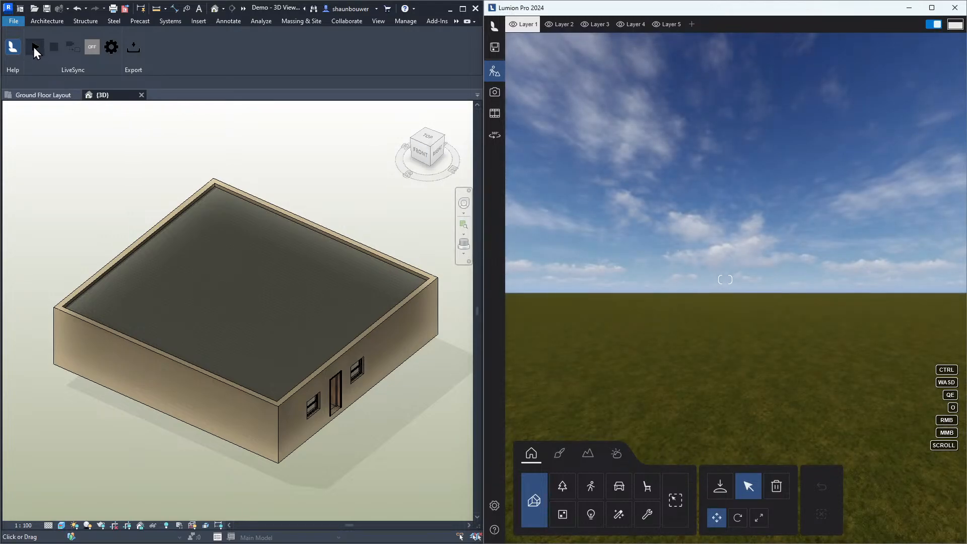
{"action": "left_click", "coordinate": [33, 47]}
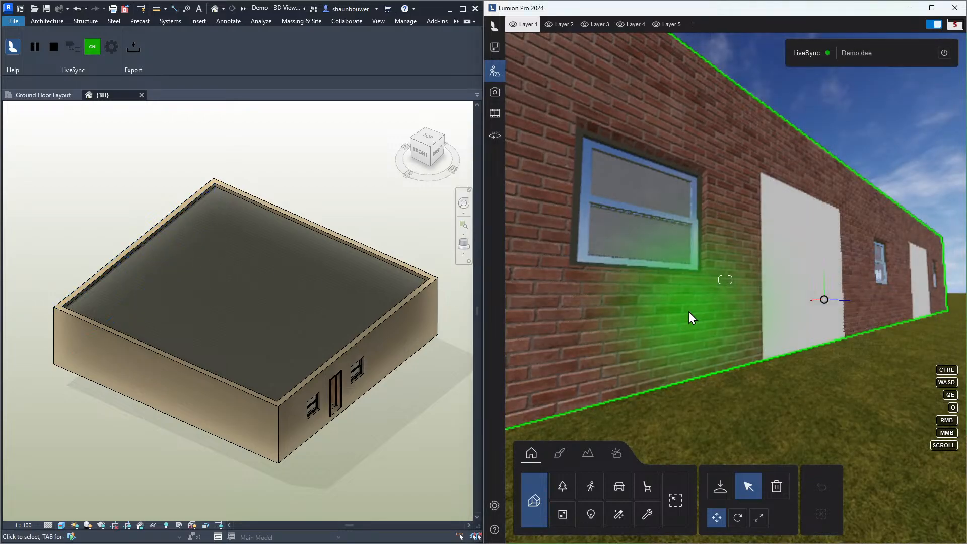
Select the synced model in Lumion and move the camera inside the room to view the interior
{"action": "left_click", "coordinate": [725, 295]}
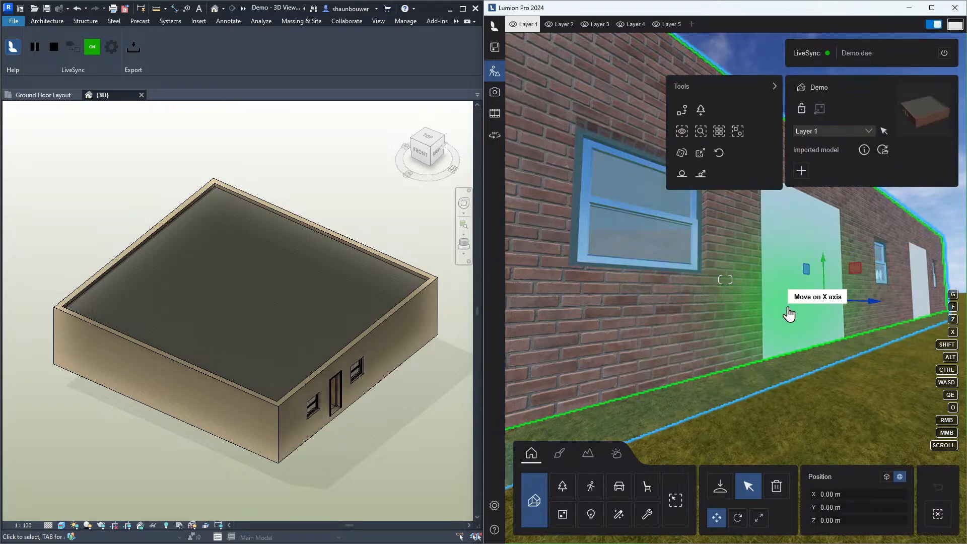
{"action": "key", "text": "q"}
{"action": "right_click_drag", "start_coordinate": [789, 314], "coordinate": [792, 348]}
{"action": "key", "text": "w"}
{"action": "key", "text": "s"}
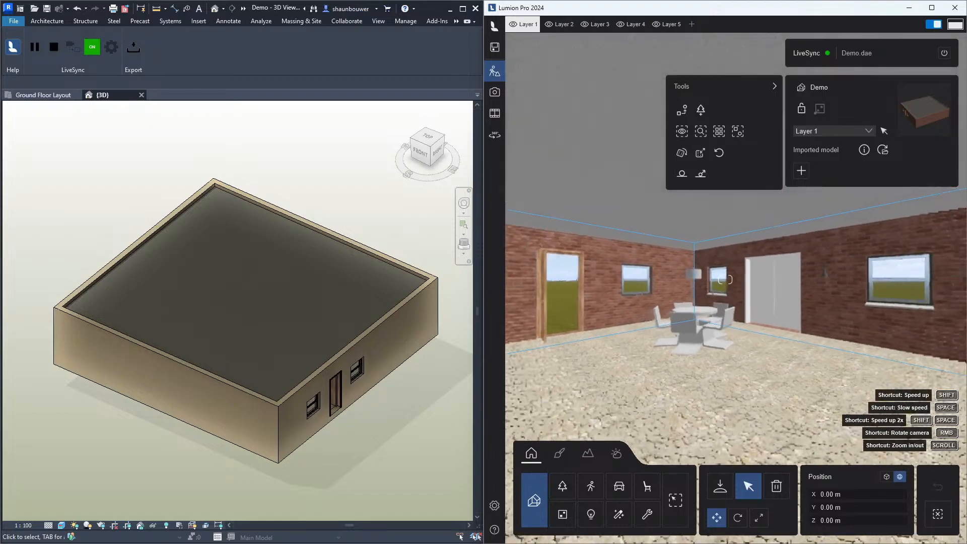
Open the Landscape tools and widen the Lumion window across most of the screen
{"action": "right_click_drag", "start_coordinate": [698, 350], "coordinate": [722, 346]}
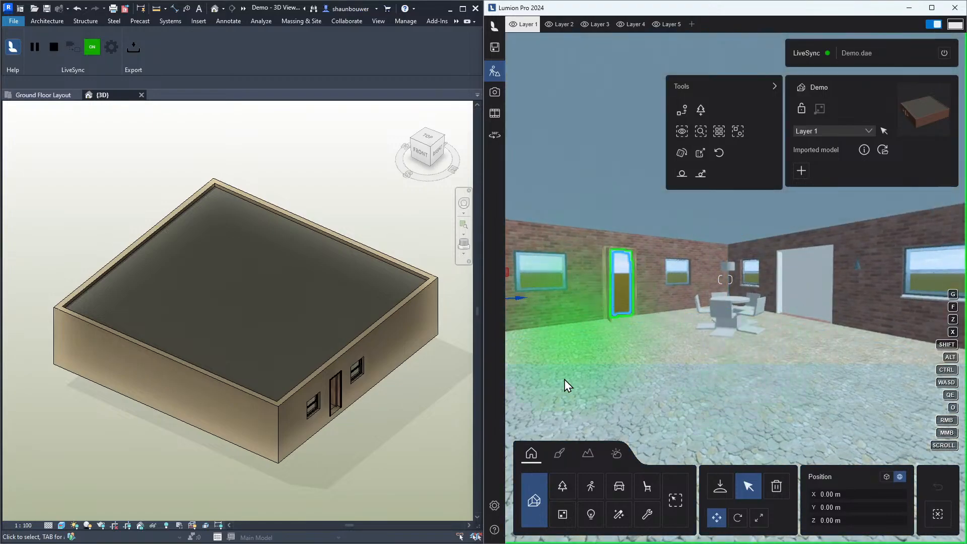
{"action": "left_click", "coordinate": [588, 454]}
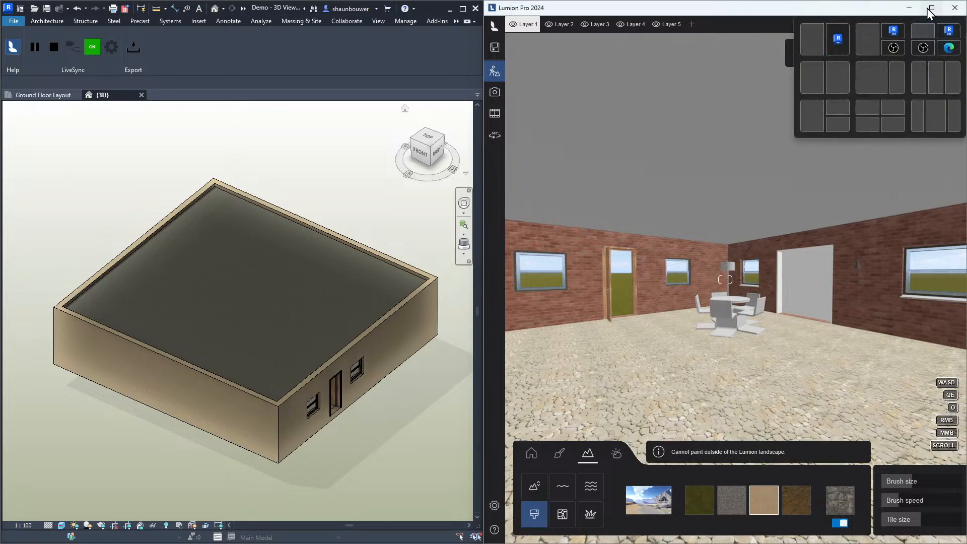
{"action": "left_click_drag", "start_coordinate": [484, 189], "coordinate": [266, 194]}
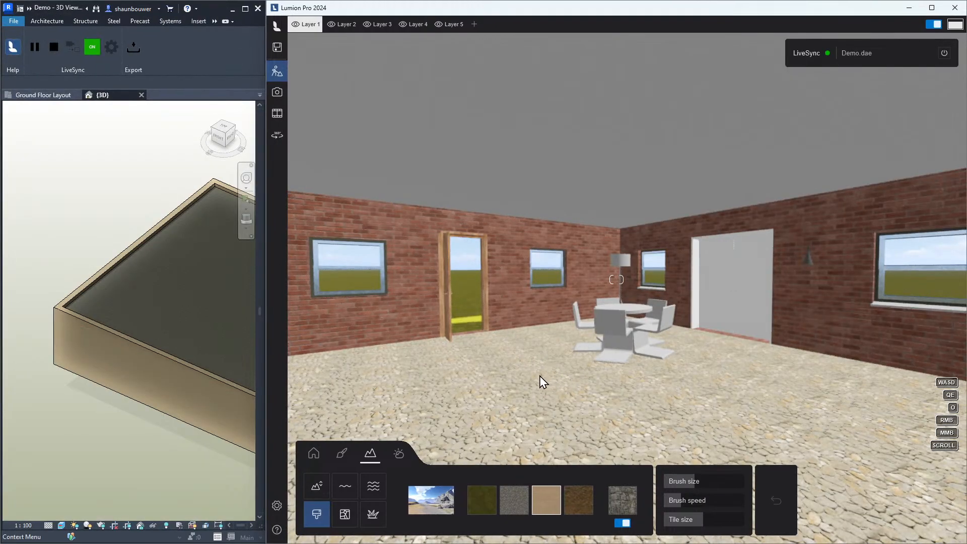
Switch on the OpenStreetMap feature and accept the beta test notice
{"action": "left_click", "coordinate": [346, 516]}
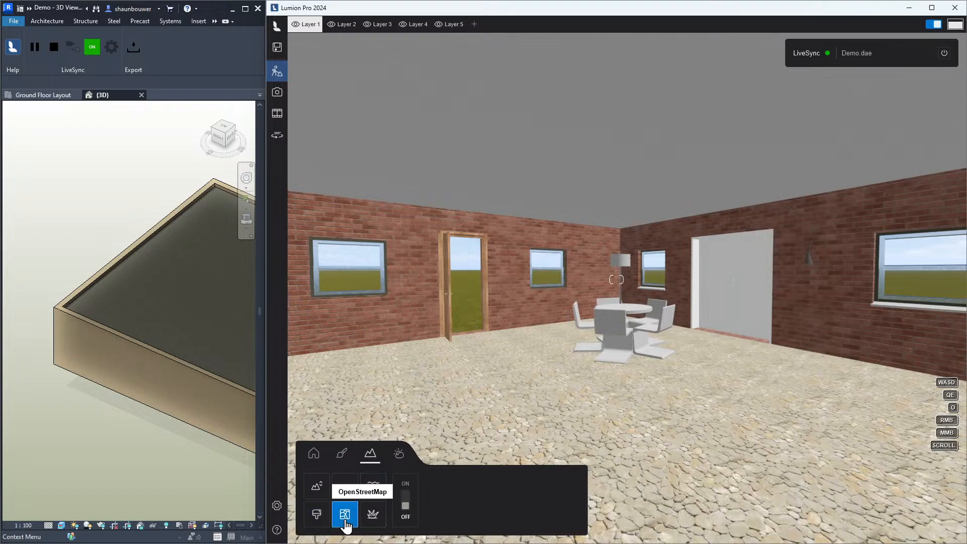
{"action": "left_click", "coordinate": [406, 509]}
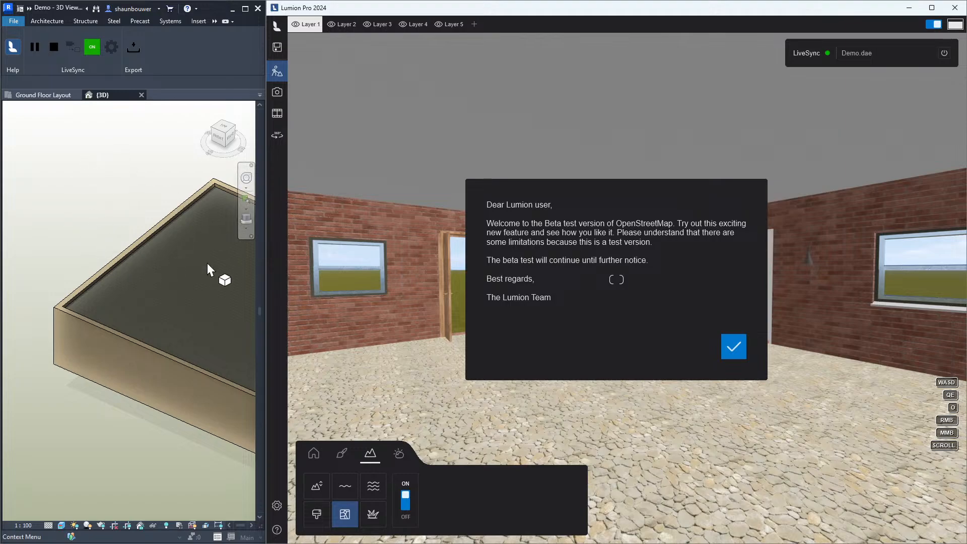
{"action": "left_click", "coordinate": [735, 346]}
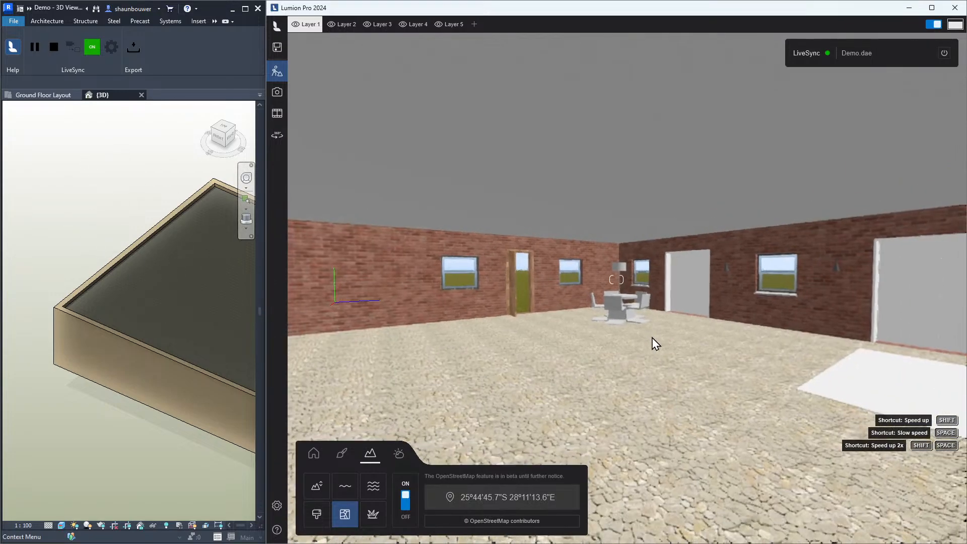
Set the OpenStreetMap location by placing the marker near Gardens in central Cape Town
{"action": "left_click", "coordinate": [494, 504]}
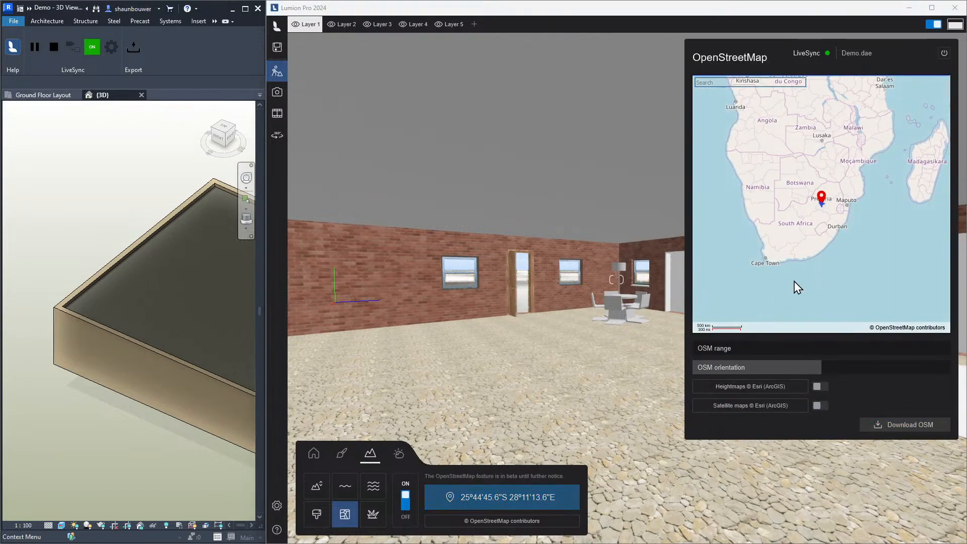
{"action": "left_click", "coordinate": [769, 261]}
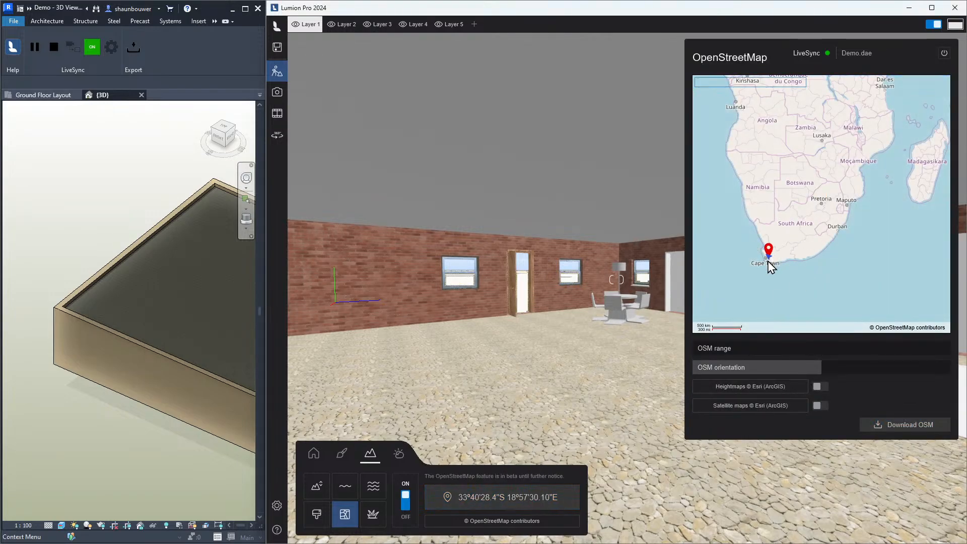
{"action": "scroll", "coordinate": [768, 261], "scroll_direction": "up", "scroll_amount": 4}
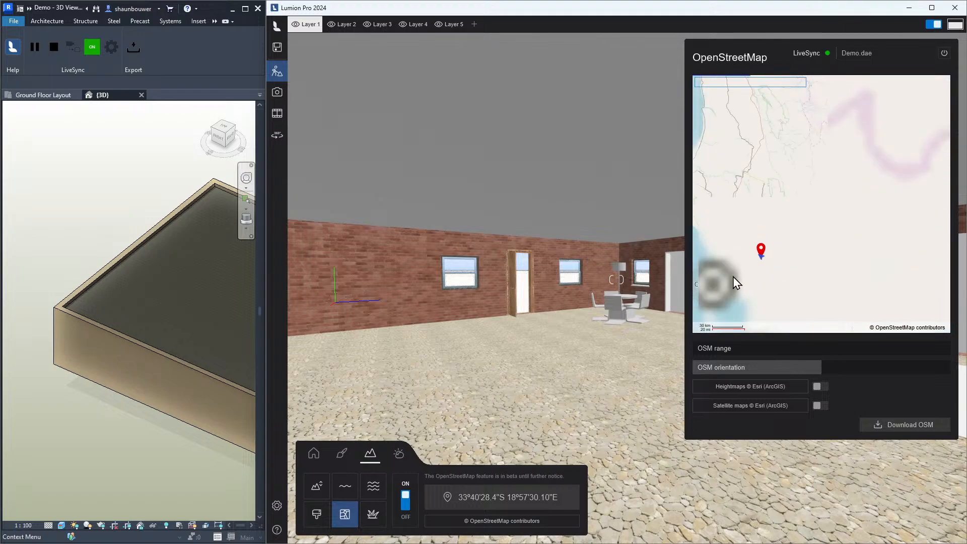
{"action": "left_click_drag", "start_coordinate": [735, 243], "coordinate": [785, 213]}
{"action": "scroll", "coordinate": [762, 268], "scroll_direction": "up", "scroll_amount": 3}
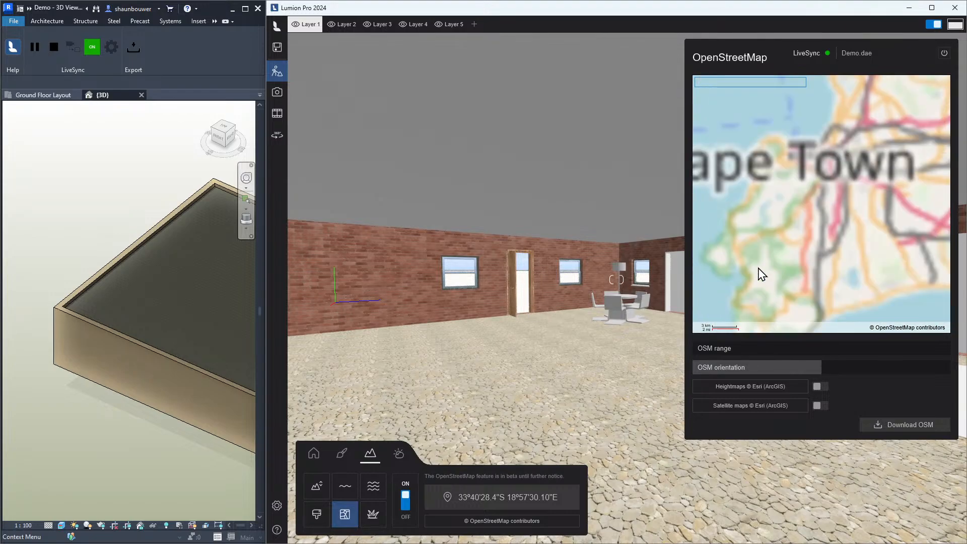
{"action": "scroll", "coordinate": [785, 164], "scroll_direction": "up", "scroll_amount": 3}
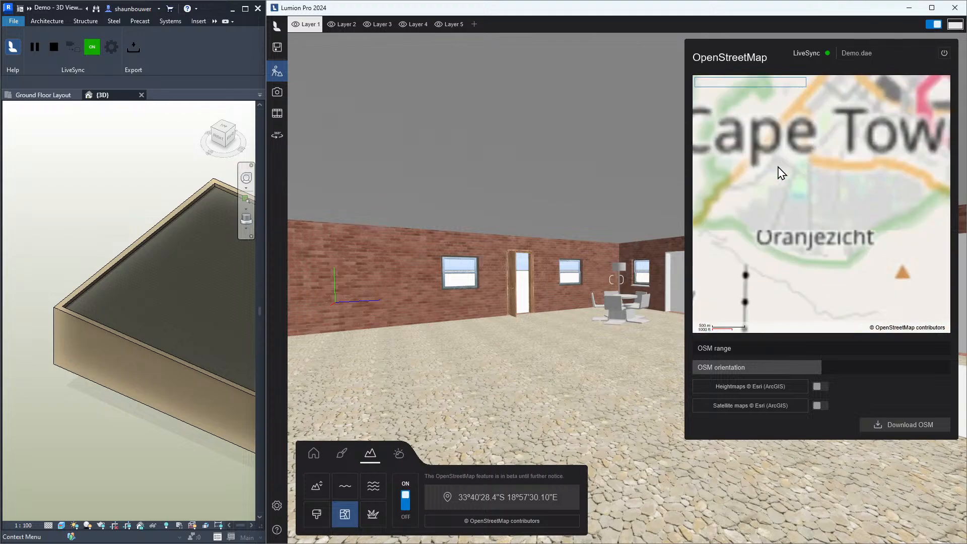
{"action": "left_click", "coordinate": [815, 158]}
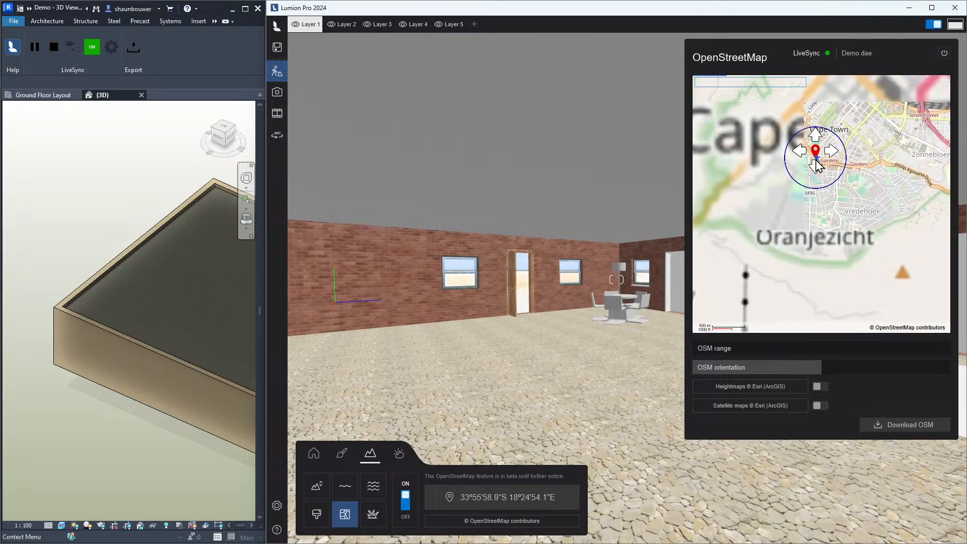
{"action": "left_click_drag", "start_coordinate": [820, 166], "coordinate": [821, 179]}
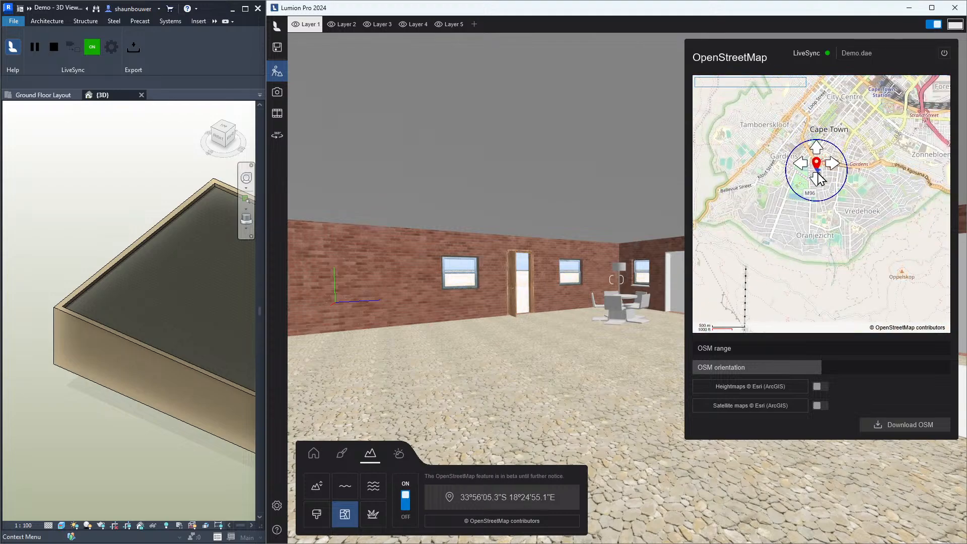
Increase the OSM range and enable both heightmaps and satellite maps
{"action": "mouse_move", "coordinate": [706, 346]}
{"action": "left_mouse_down"}
{"action": "mouse_move", "coordinate": [917, 359]}
{"action": "mouse_move", "coordinate": [906, 359]}
{"action": "left_mouse_up"}
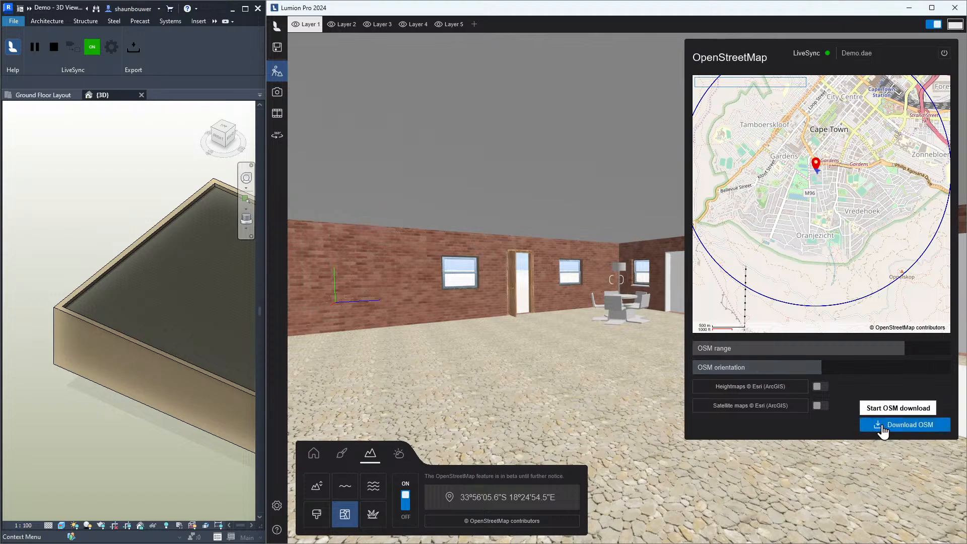
{"action": "left_click", "coordinate": [818, 387]}
{"action": "left_click", "coordinate": [817, 409]}
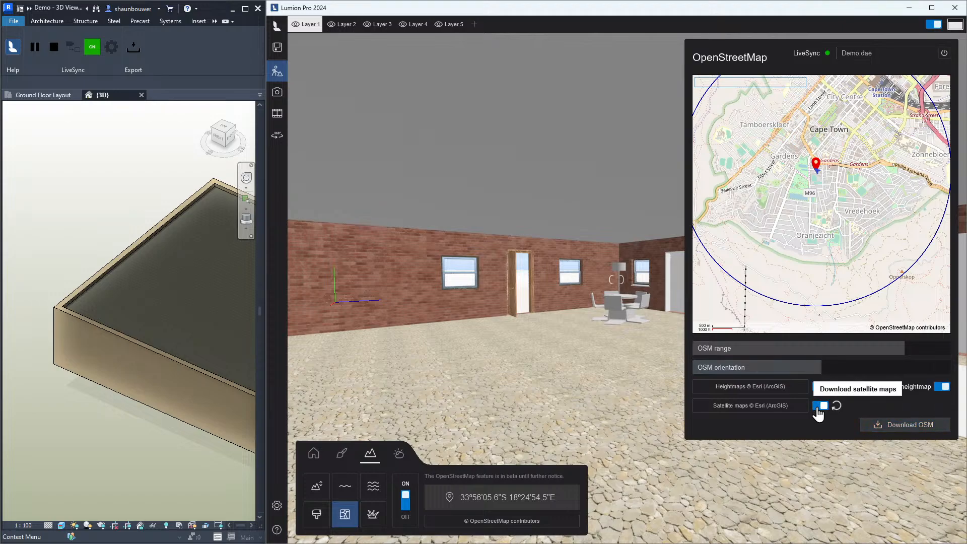
Start the OSM download for the selected Cape Town area
{"action": "left_click", "coordinate": [883, 427]}
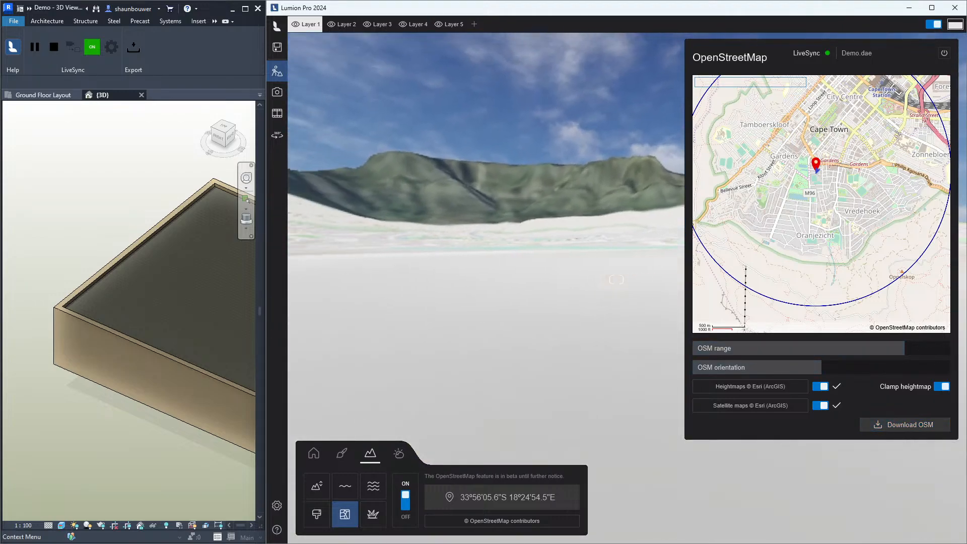
{"action": "right_click_drag", "start_coordinate": [616, 280], "coordinate": [584, 280]}
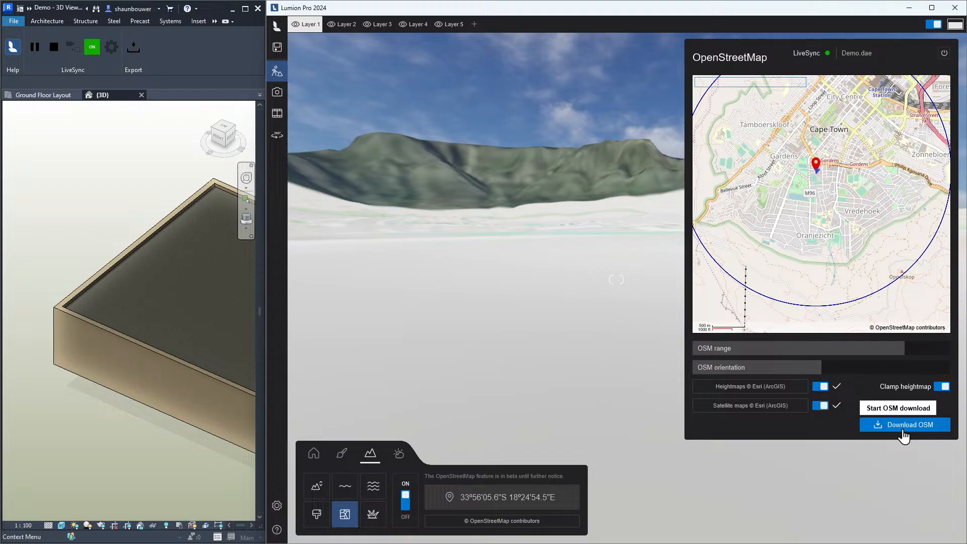
{"action": "left_click", "coordinate": [902, 431]}
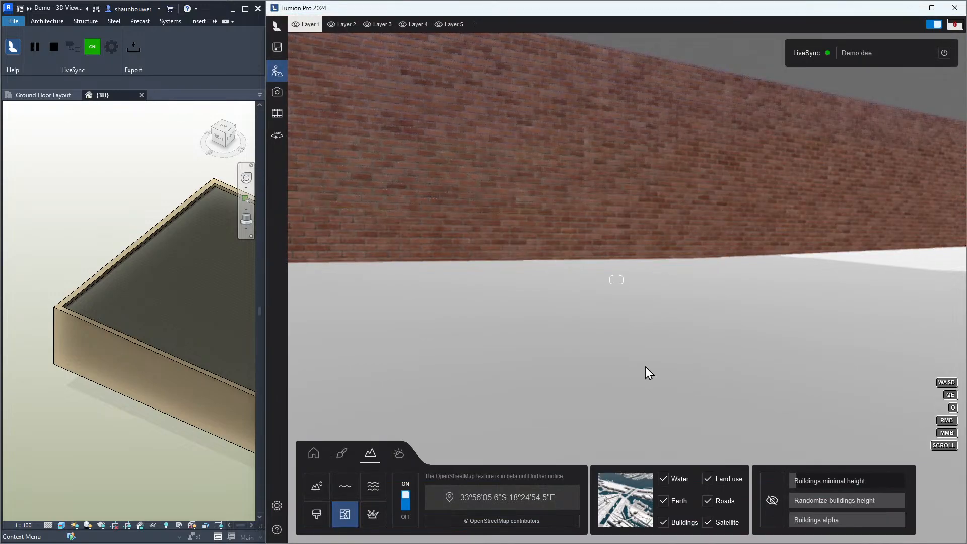
Fly the camera around and above the model to inspect the downloaded OpenStreetMap surroundings
{"action": "right_click_drag", "start_coordinate": [645, 367], "coordinate": [503, 357]}
{"action": "key", "text": "q"}
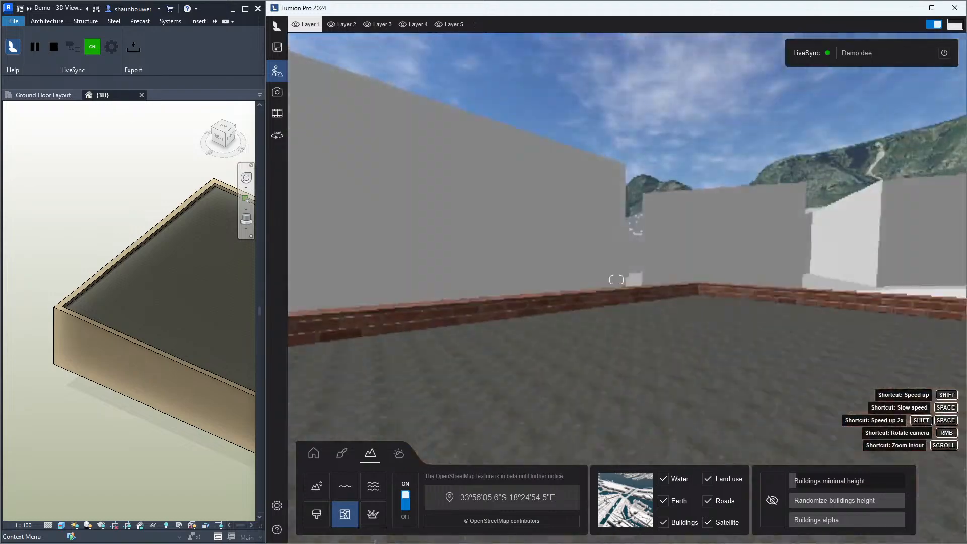
{"action": "key", "text": "q"}
{"action": "right_click_drag", "start_coordinate": [617, 280], "coordinate": [787, 277]}
{"action": "key", "text": "w"}
{"action": "key", "text": "s"}
{"action": "key", "text": "q"}
{"action": "key", "text": "q"}
{"action": "right_click_drag", "start_coordinate": [617, 280], "coordinate": [439, 281]}
{"action": "right_click_drag", "start_coordinate": [616, 279], "coordinate": [433, 429]}
{"action": "key", "text": "w"}
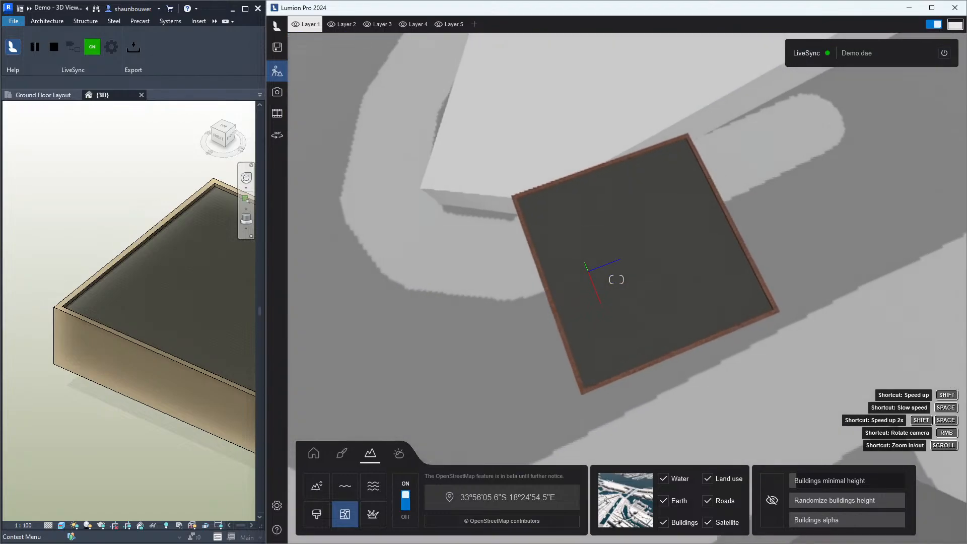
{"action": "right_click_drag", "start_coordinate": [584, 363], "coordinate": [646, 367]}
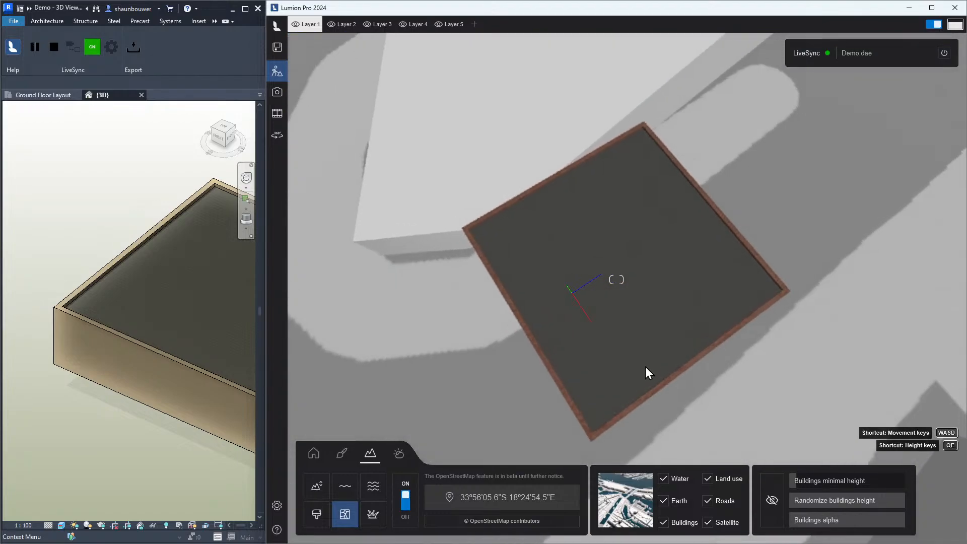
Switch OpenStreetMap off to return to the plain grass landscape around the building
{"action": "left_click", "coordinate": [405, 509]}
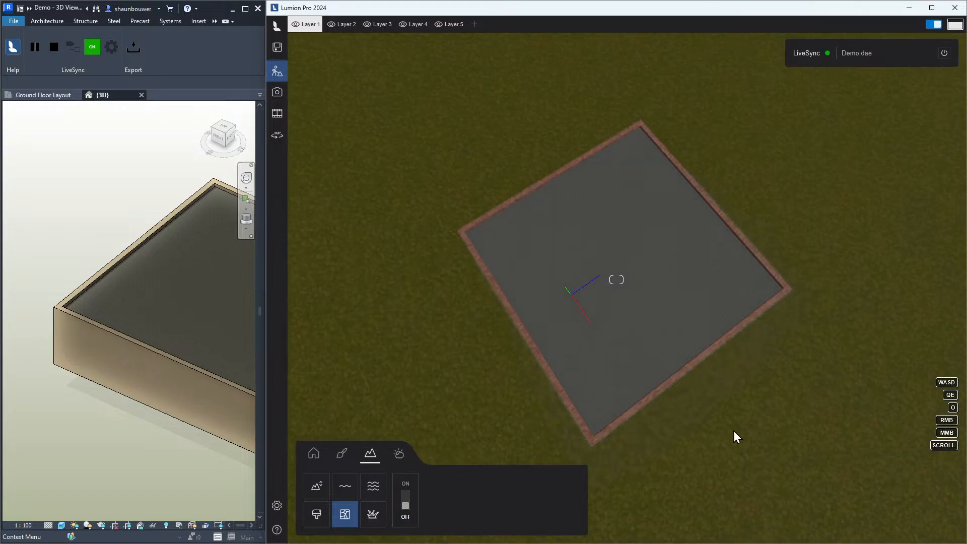
{"action": "right_click_drag", "start_coordinate": [734, 431], "coordinate": [882, 432]}
{"action": "key", "text": "s"}
{"action": "key", "text": "e"}
{"action": "right_click_drag", "start_coordinate": [706, 453], "coordinate": [473, 440]}
{"action": "key", "text": "d"}
Use the Height tools to raise a hill and lower a hollow in the terrain beside the building
{"action": "left_click", "coordinate": [317, 487]}
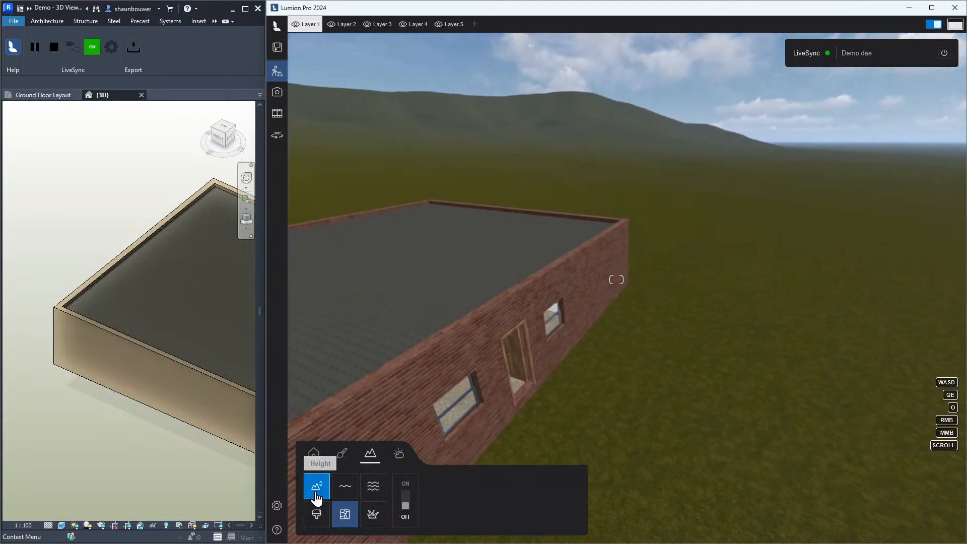
{"action": "left_click", "coordinate": [423, 502]}
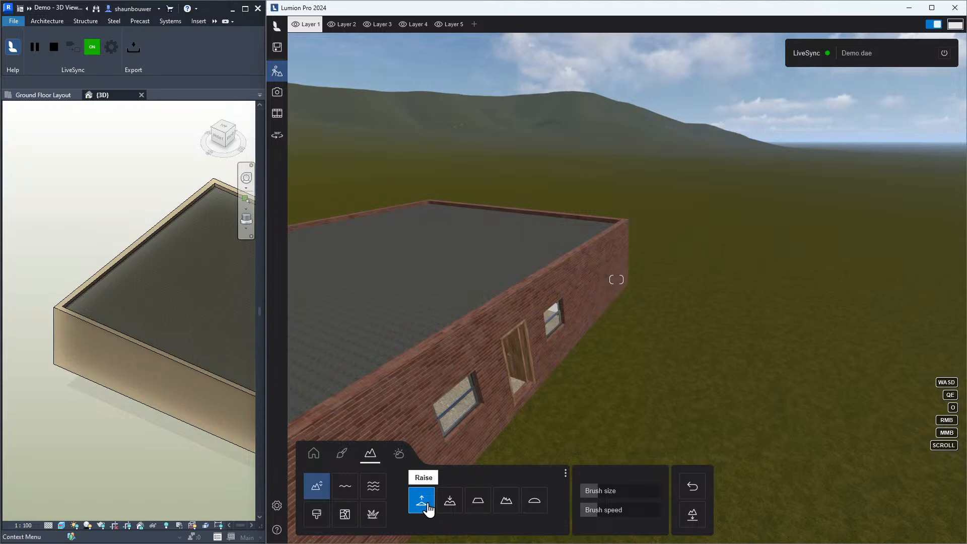
{"action": "right_click_drag", "start_coordinate": [832, 331], "coordinate": [661, 255]}
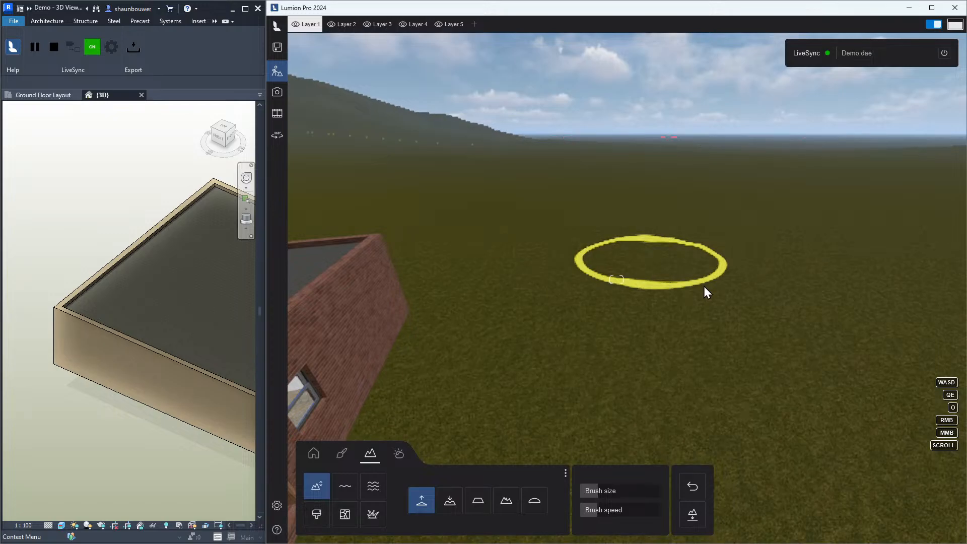
{"action": "mouse_move", "coordinate": [715, 289]}
{"action": "left_mouse_down"}
{"action": "mouse_move", "coordinate": [661, 261]}
{"action": "mouse_move", "coordinate": [646, 239]}
{"action": "mouse_move", "coordinate": [620, 254]}
{"action": "mouse_move", "coordinate": [597, 245]}
{"action": "mouse_move", "coordinate": [760, 323]}
{"action": "mouse_move", "coordinate": [759, 385]}
{"action": "left_mouse_up"}
{"action": "key", "text": "s"}
{"action": "mouse_move", "coordinate": [759, 387]}
{"action": "right_mouse_down"}
{"action": "mouse_move", "coordinate": [786, 454]}
{"action": "mouse_move", "coordinate": [718, 302]}
{"action": "right_mouse_up"}
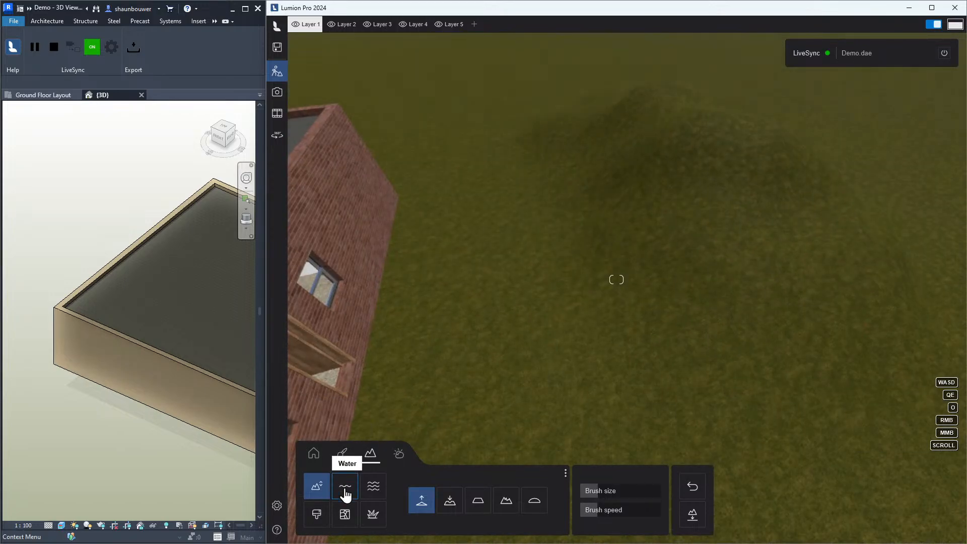
{"action": "left_click", "coordinate": [450, 501]}
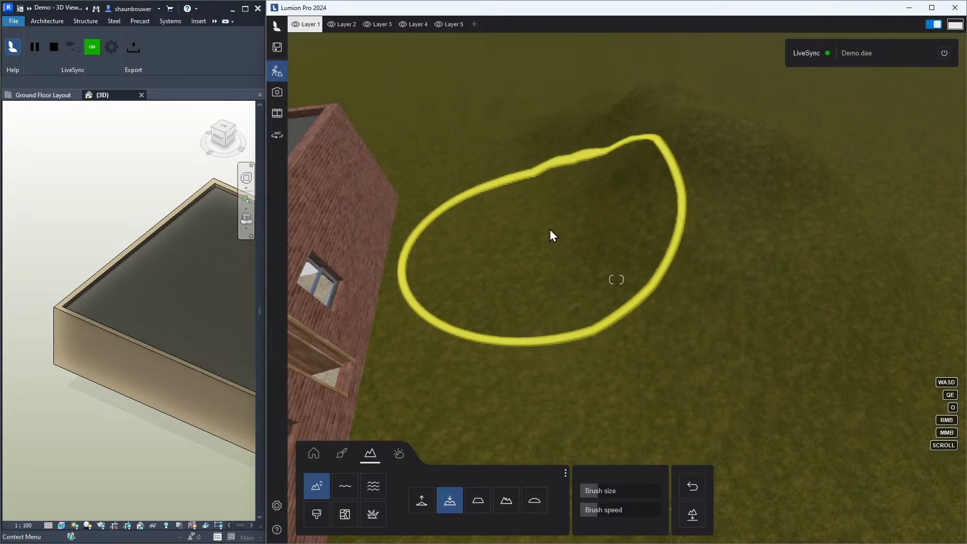
{"action": "left_click_drag", "start_coordinate": [550, 230], "coordinate": [522, 327]}
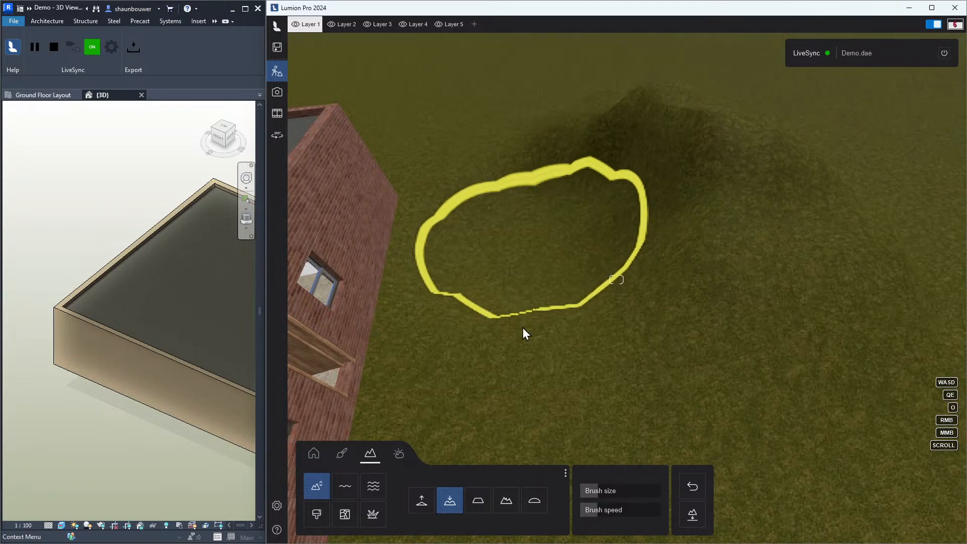
Place a water body in the hollow and adjust its surface level
{"action": "left_click", "coordinate": [348, 490]}
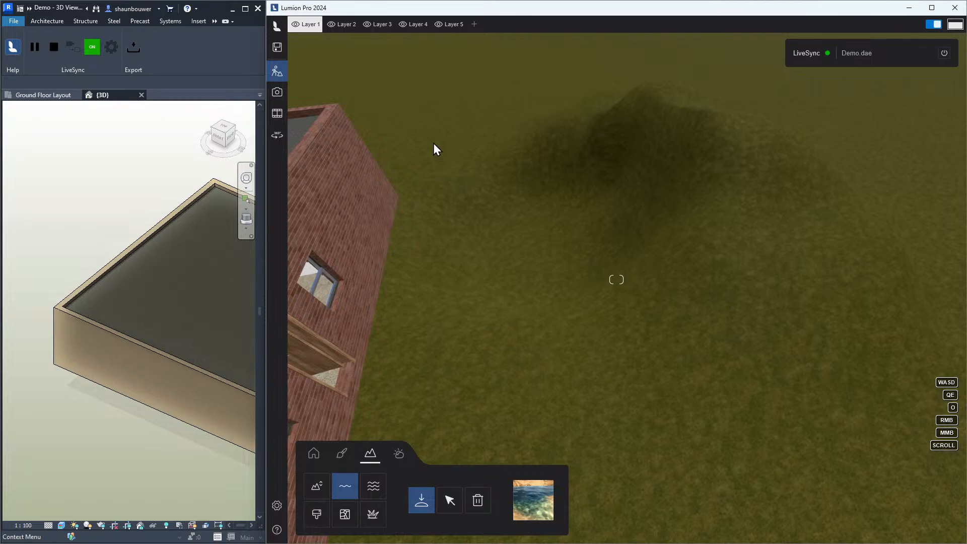
{"action": "left_click_drag", "start_coordinate": [429, 149], "coordinate": [849, 232]}
{"action": "left_click_drag", "start_coordinate": [570, 182], "coordinate": [567, 213]}
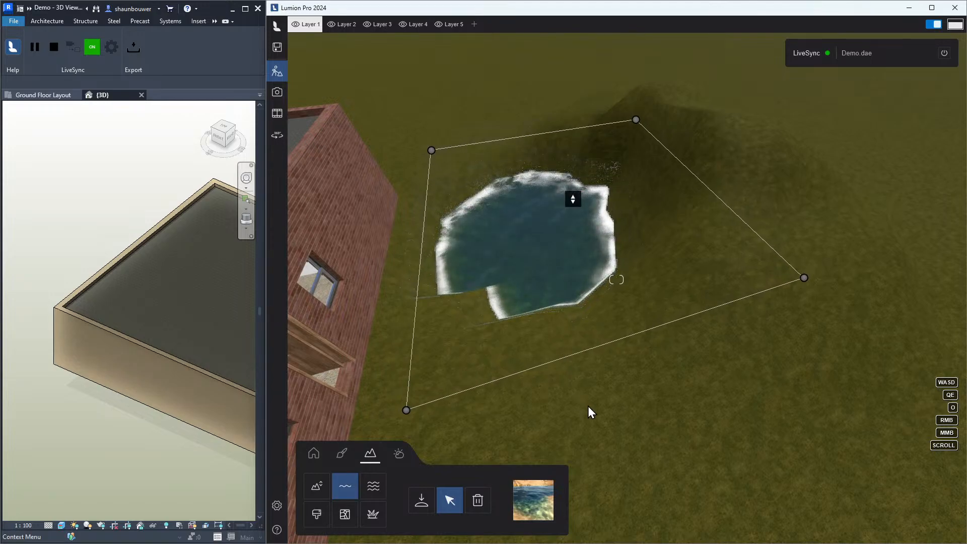
Switch on grass, increase the grass size, and open then close the scatter objects panel
{"action": "left_click", "coordinate": [369, 515]}
{"action": "left_click", "coordinate": [406, 506]}
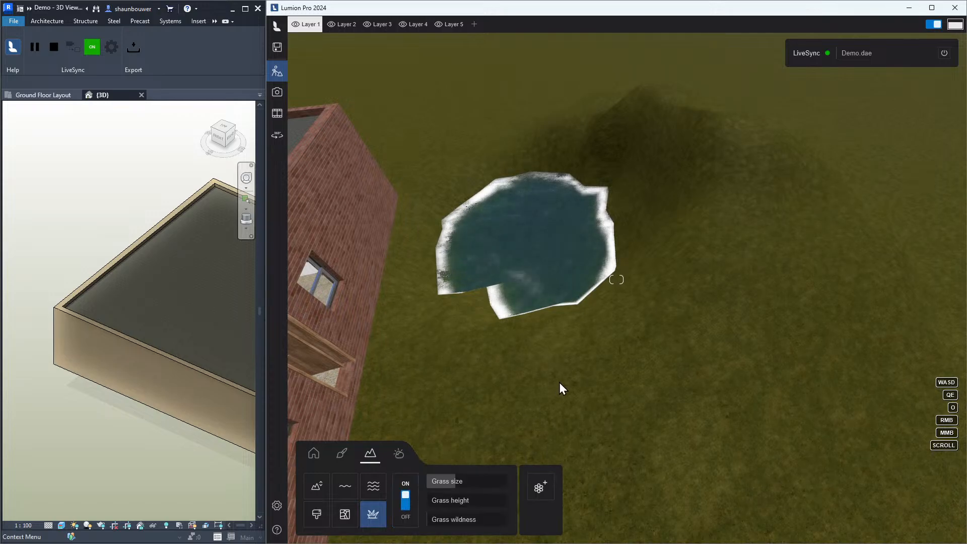
{"action": "left_click_drag", "start_coordinate": [488, 485], "coordinate": [456, 520]}
{"action": "left_click", "coordinate": [540, 487]}
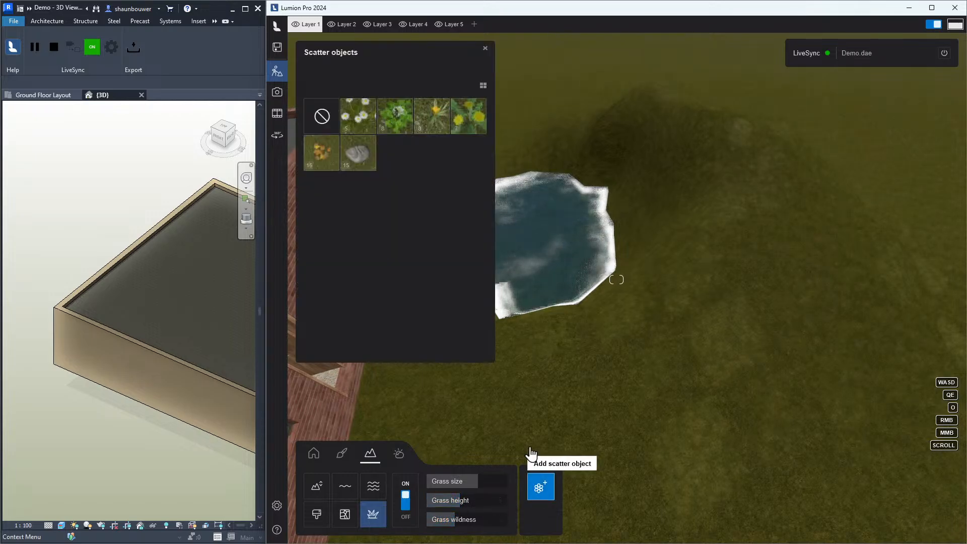
{"action": "left_click", "coordinate": [485, 53]}
Return to the Content library with the building selected
{"action": "key", "text": "d"}
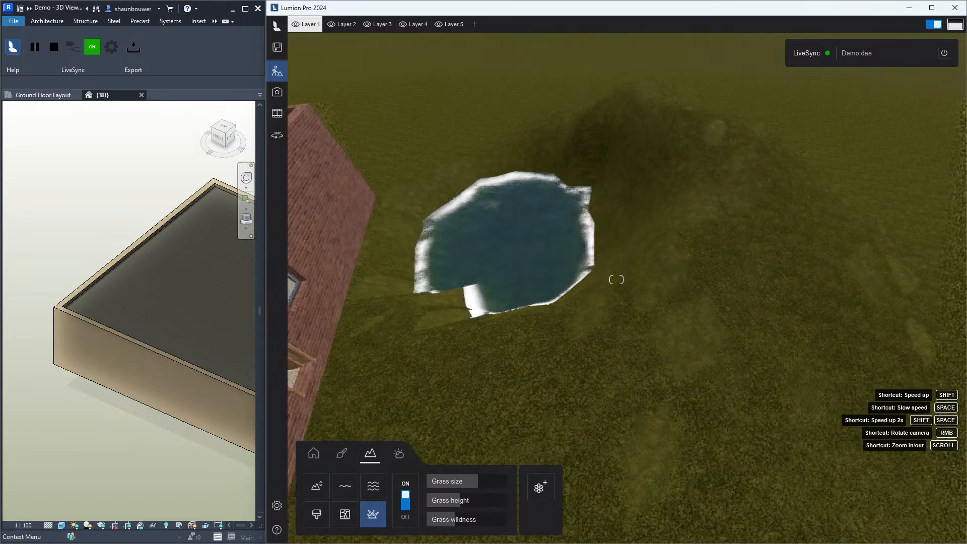
{"action": "right_click_drag", "start_coordinate": [571, 347], "coordinate": [605, 323]}
{"action": "key", "text": "d"}
{"action": "key", "text": "e"}
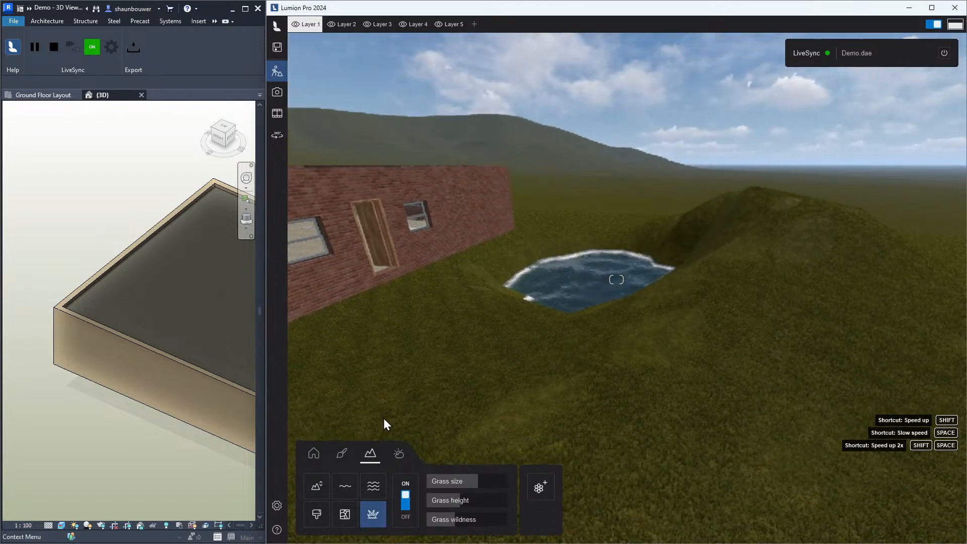
{"action": "left_click", "coordinate": [318, 455]}
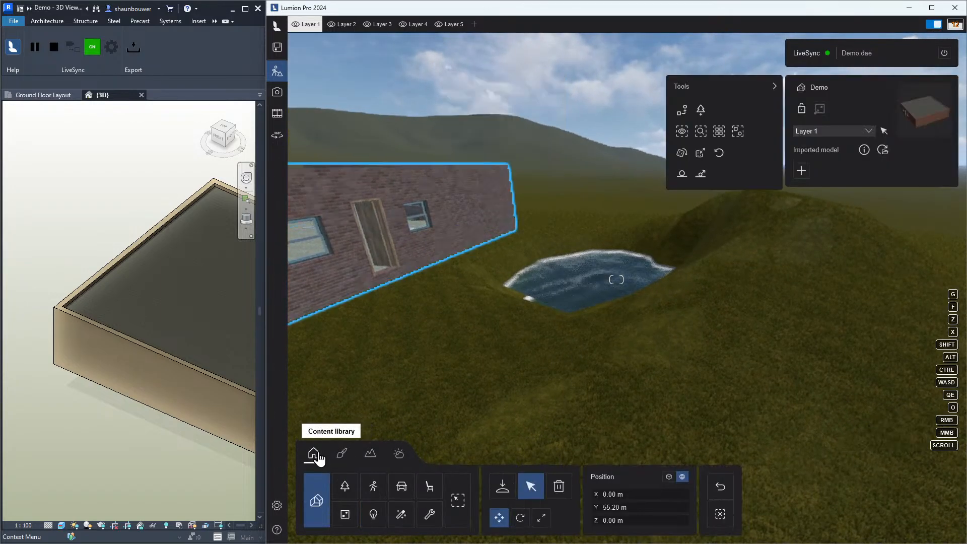
Place a row of Acacia RT trees across the terrain using line placement and confirm it
{"action": "left_click", "coordinate": [344, 488]}
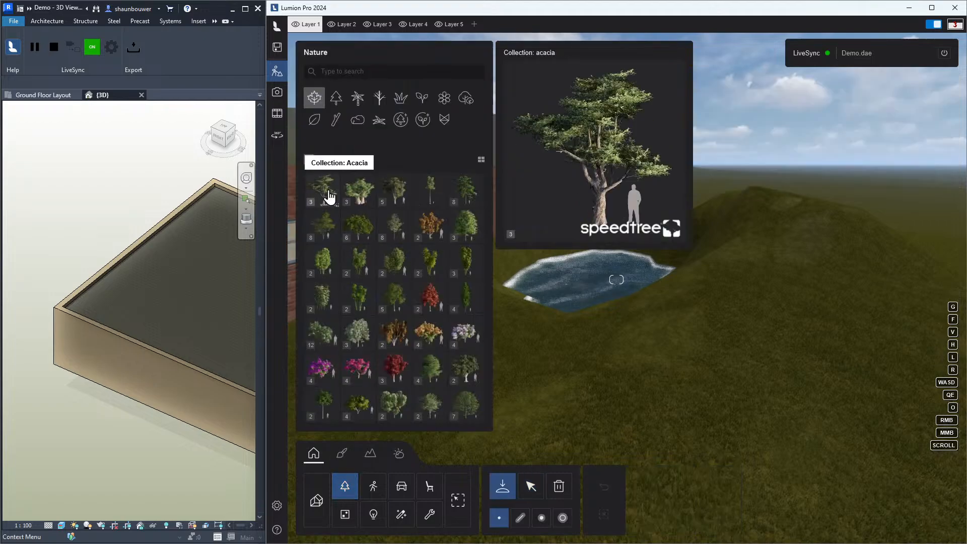
{"action": "left_click", "coordinate": [330, 197]}
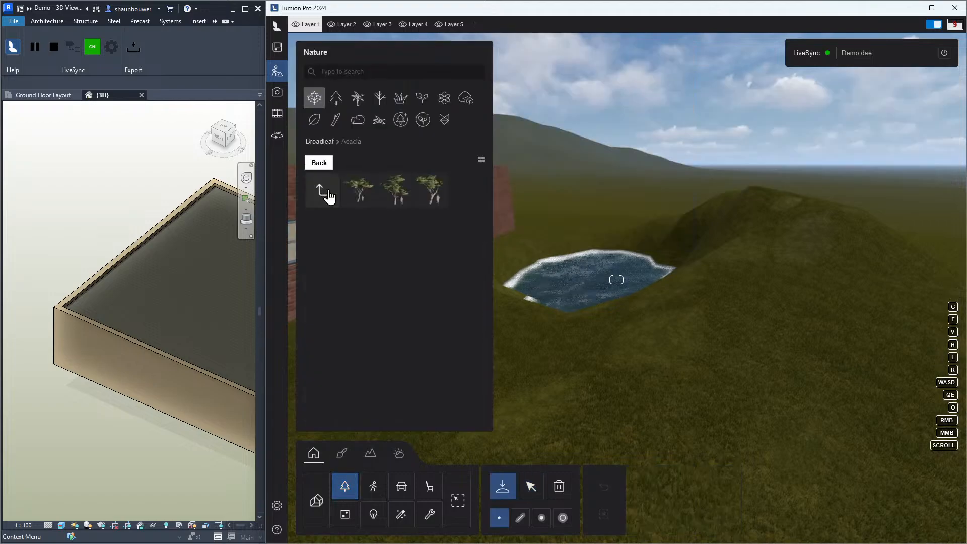
{"action": "left_click", "coordinate": [361, 195]}
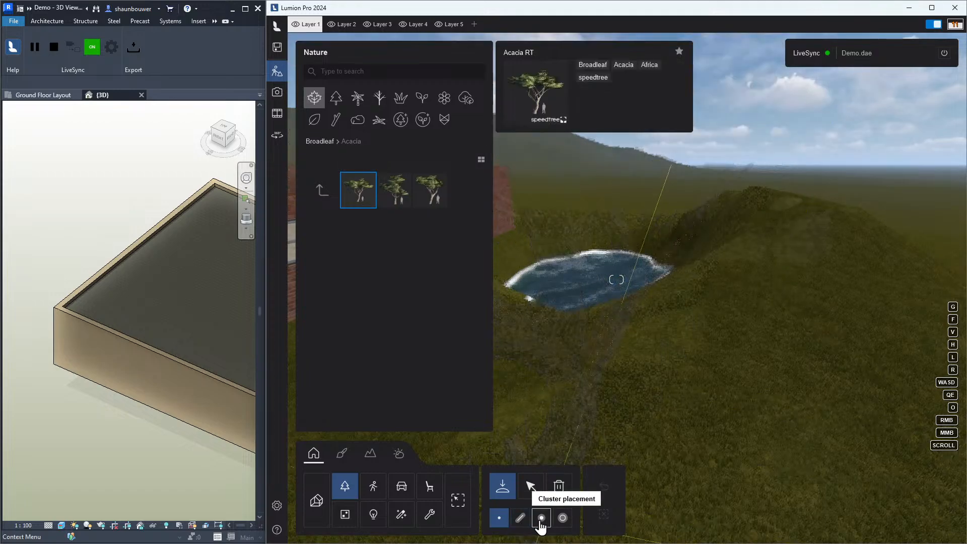
{"action": "left_click", "coordinate": [521, 525]}
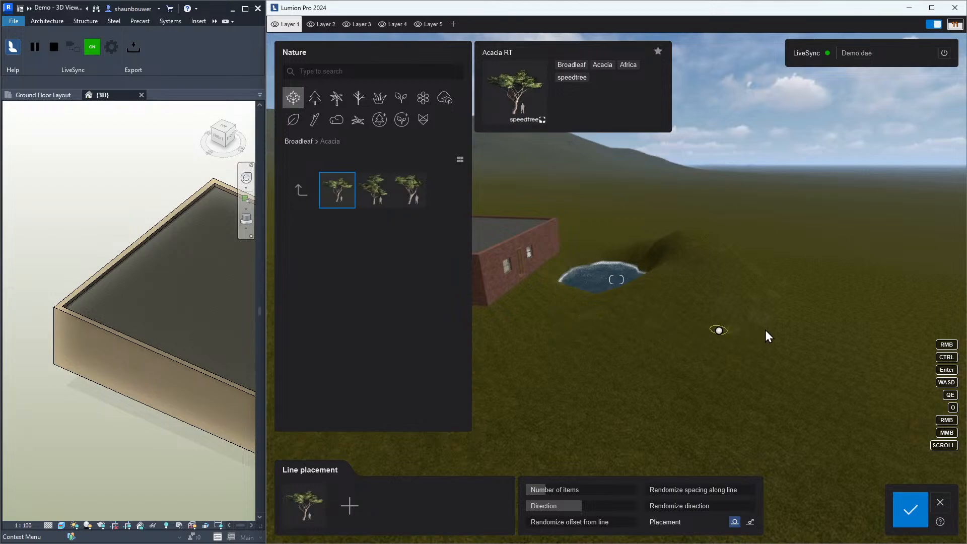
{"action": "left_click", "coordinate": [880, 315]}
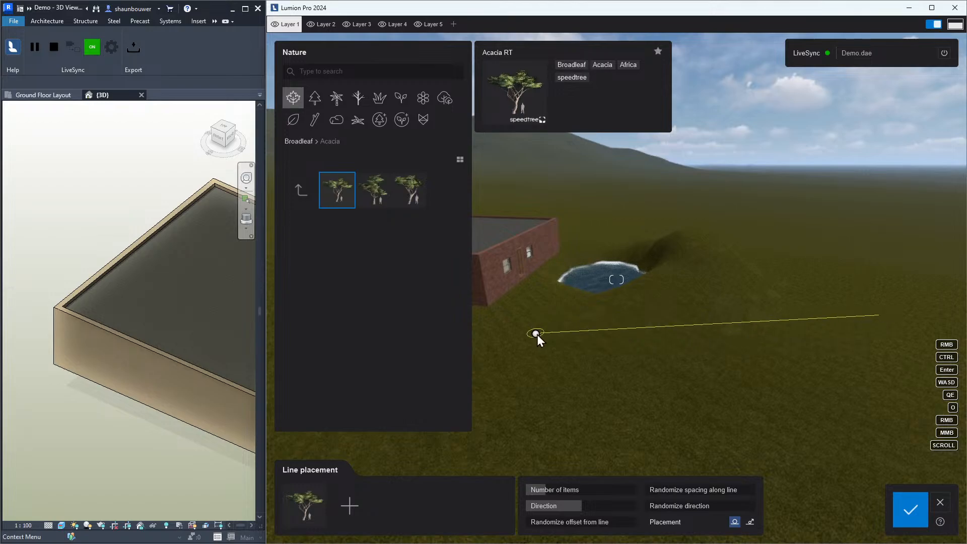
{"action": "left_click", "coordinate": [536, 334]}
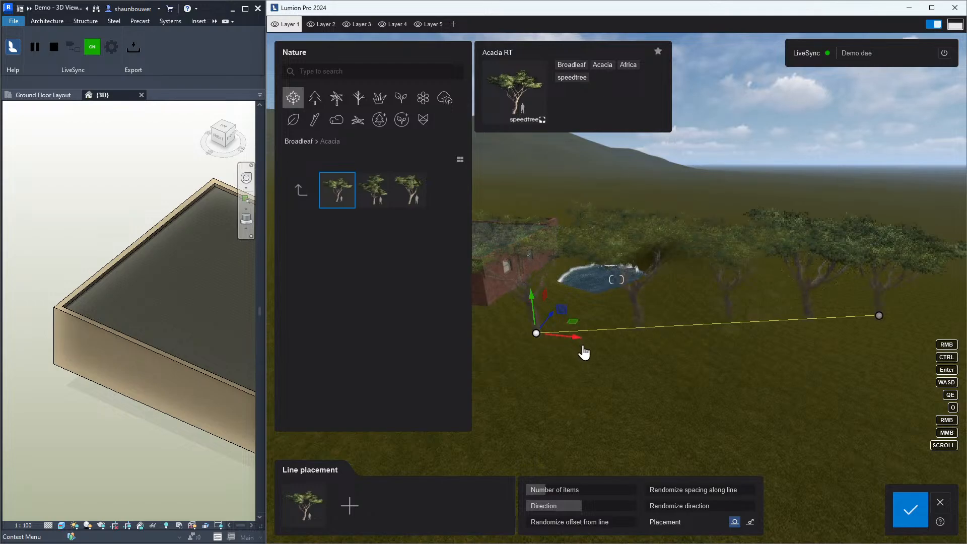
{"action": "left_click", "coordinate": [899, 512]}
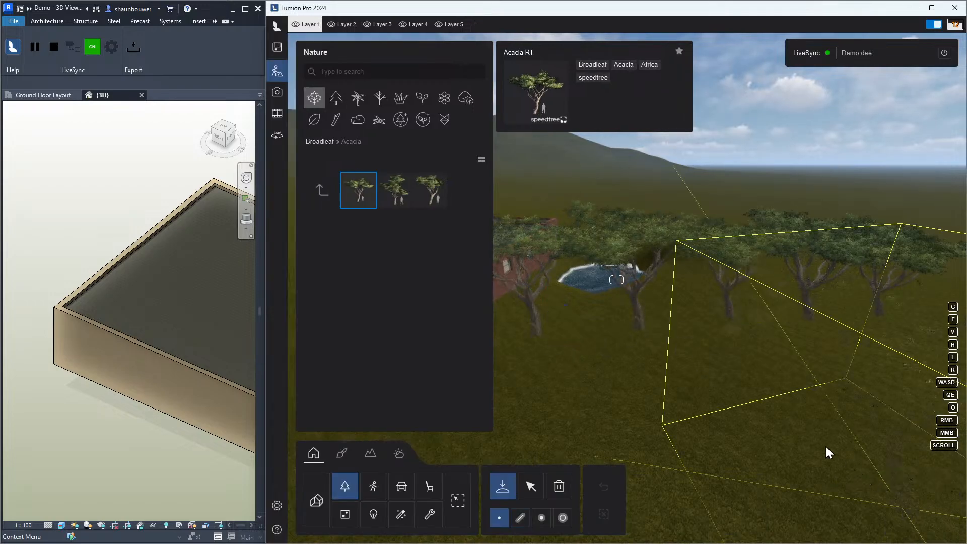
Walk the camera through the trees into the building and open the material editor to inspect the interior walls
{"action": "key", "text": "w"}
{"action": "right_click_drag", "start_coordinate": [704, 387], "coordinate": [745, 338]}
{"action": "key", "text": "w"}
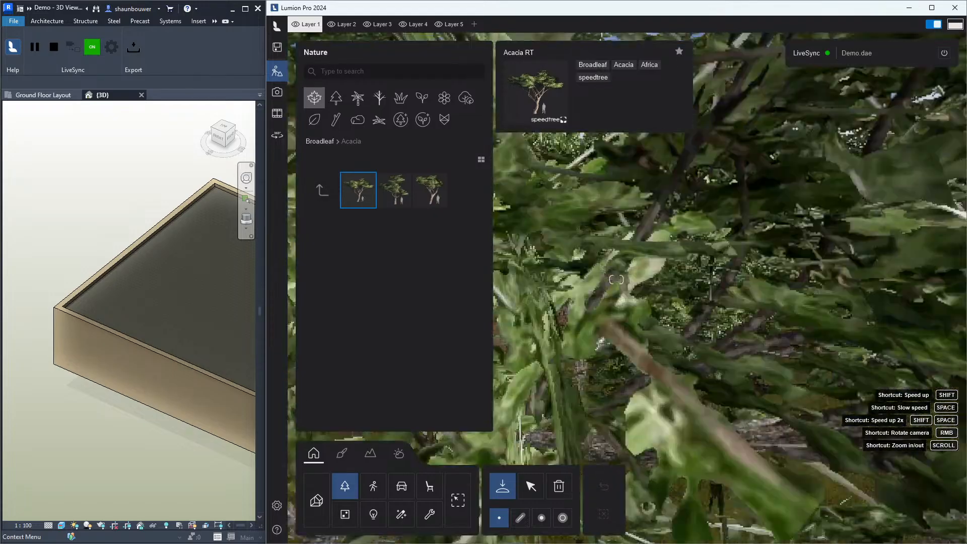
{"action": "key", "text": "s"}
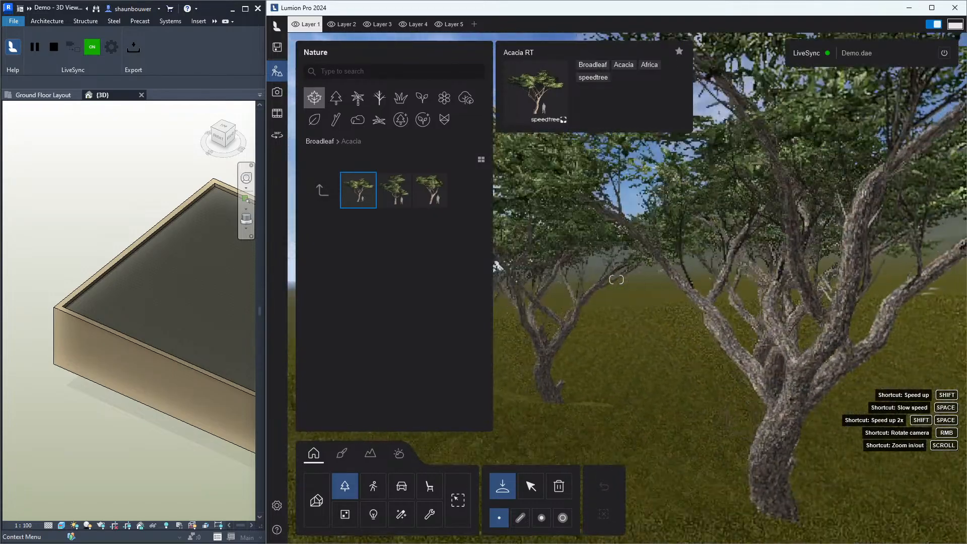
{"action": "key", "text": "s"}
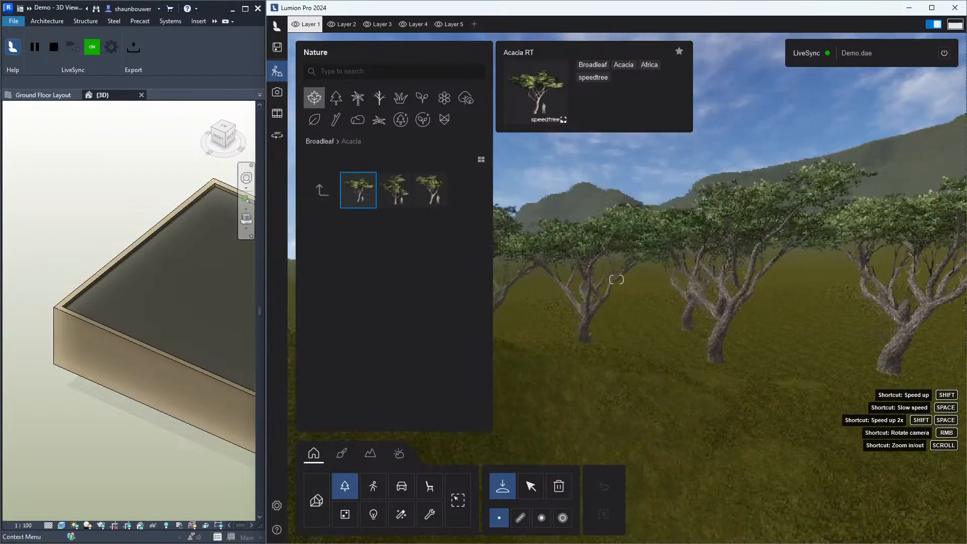
{"action": "right_click_drag", "start_coordinate": [616, 279], "coordinate": [716, 298]}
{"action": "key", "text": "w"}
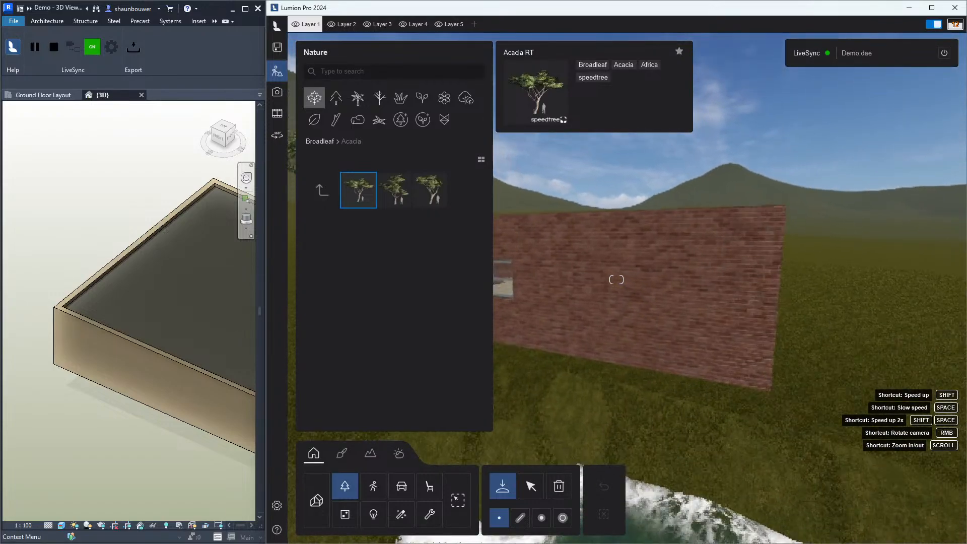
{"action": "key", "text": "w"}
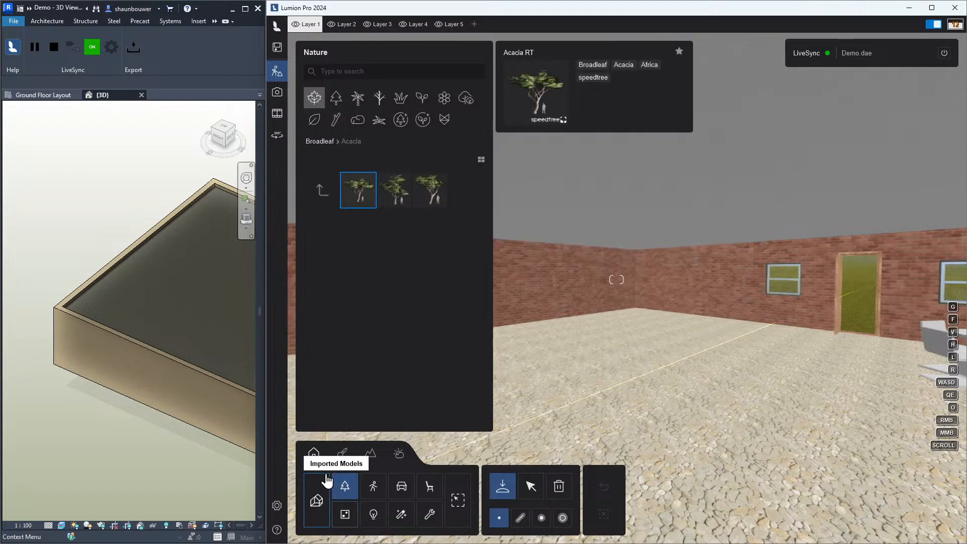
{"action": "left_click", "coordinate": [339, 461]}
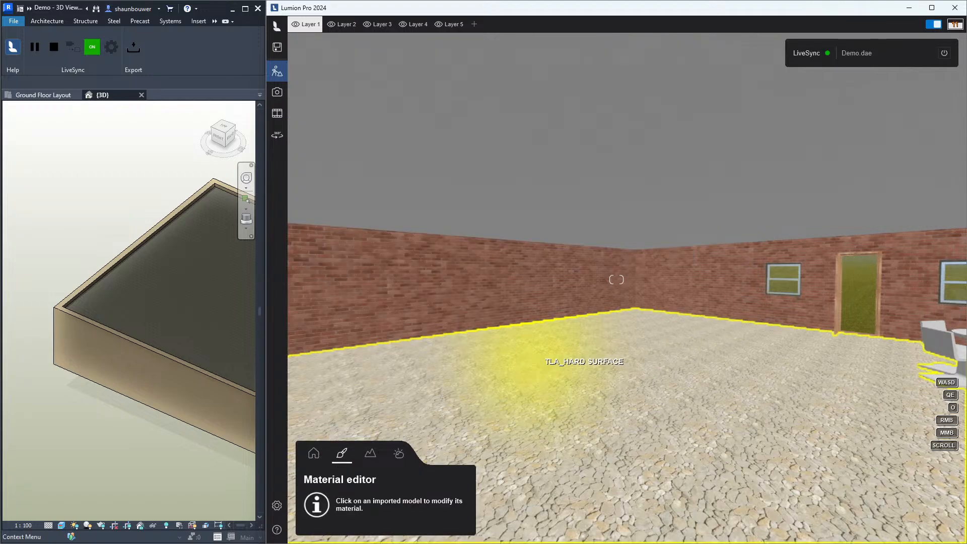
{"action": "right_click_drag", "start_coordinate": [542, 362], "coordinate": [312, 359]}
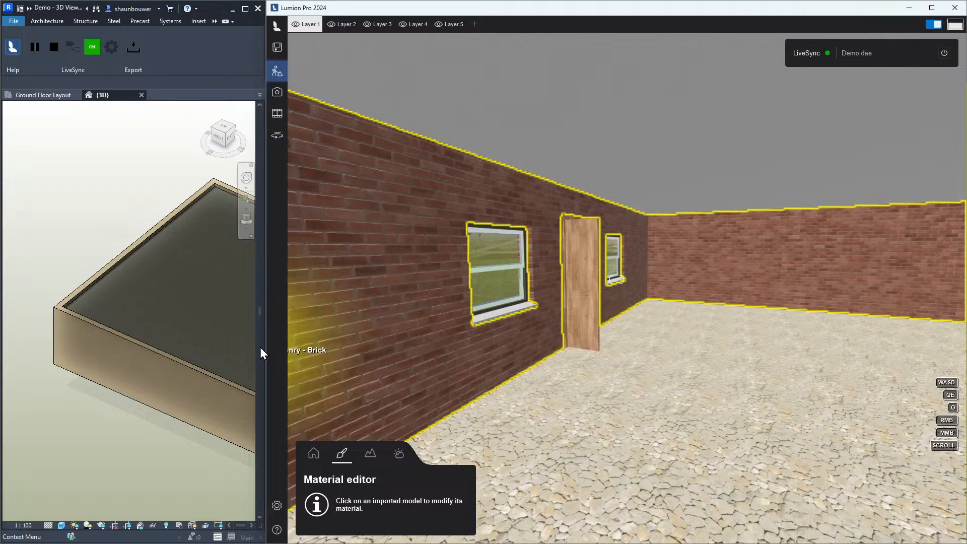
Widen the Revit view, select the exterior wall, edit its type structure and set the outer brick layer's material to KITCHEN TOP
{"action": "left_click_drag", "start_coordinate": [262, 345], "coordinate": [431, 345]}
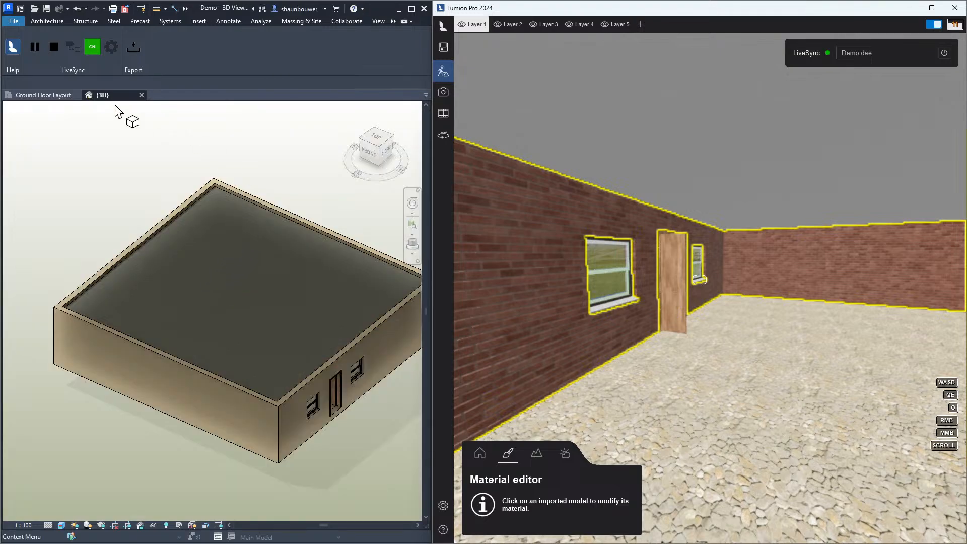
{"action": "left_click", "coordinate": [127, 167]}
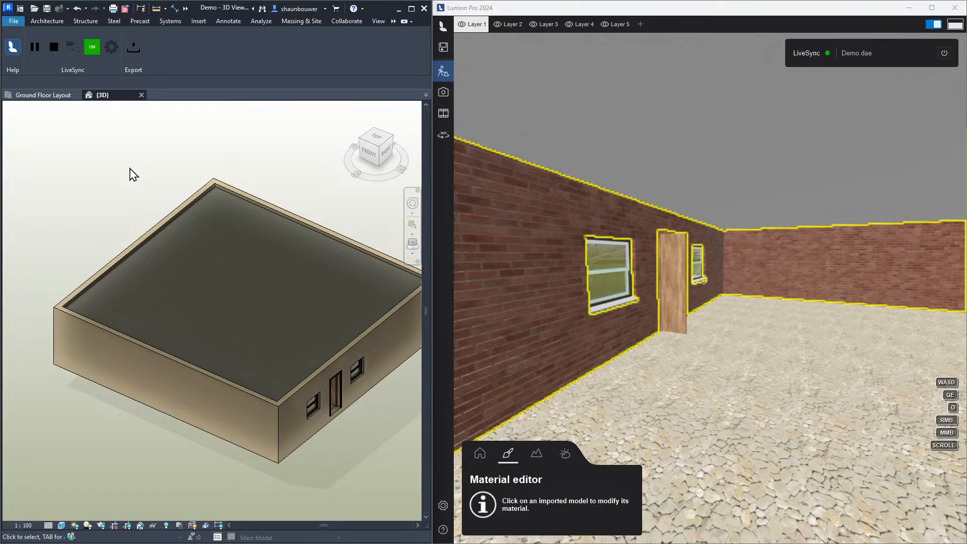
{"action": "key", "text": "p"}
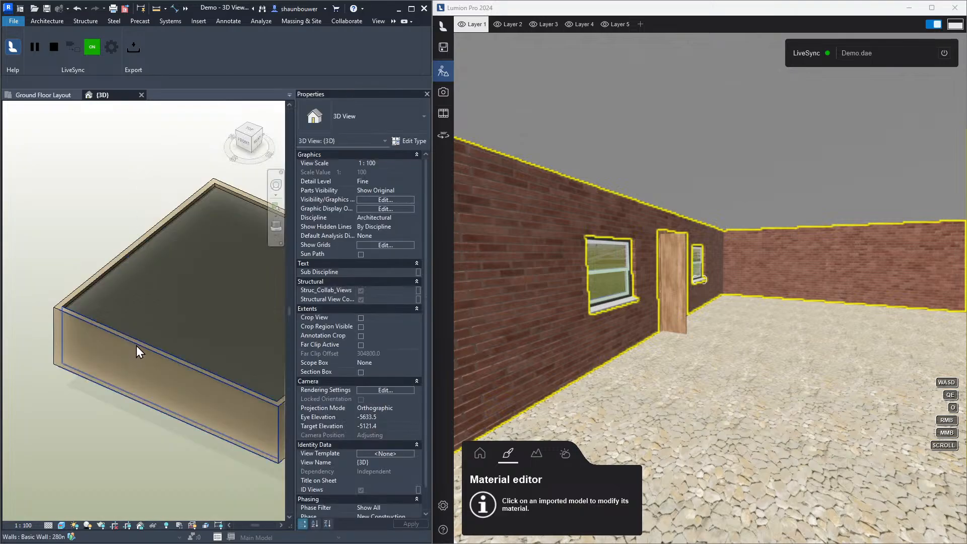
{"action": "left_click", "coordinate": [137, 342]}
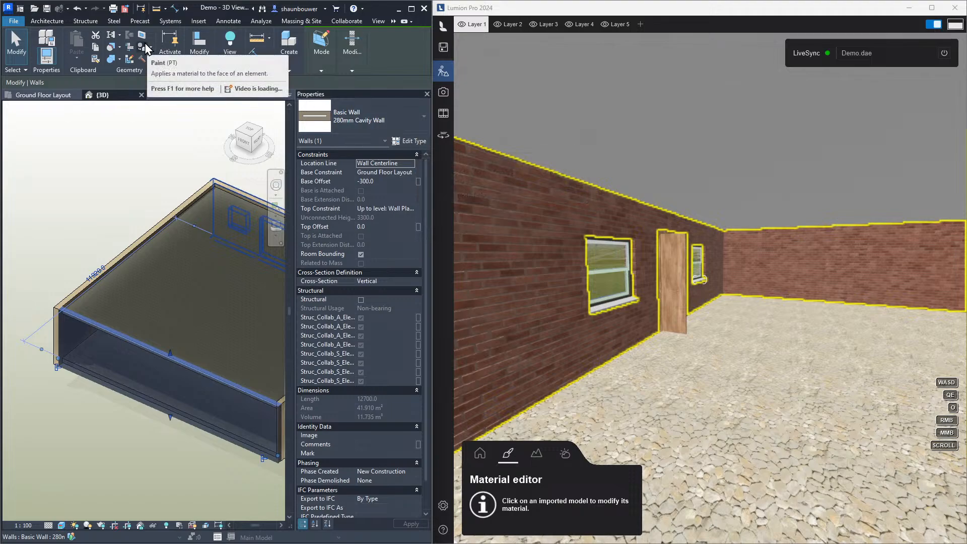
{"action": "left_click", "coordinate": [414, 142]}
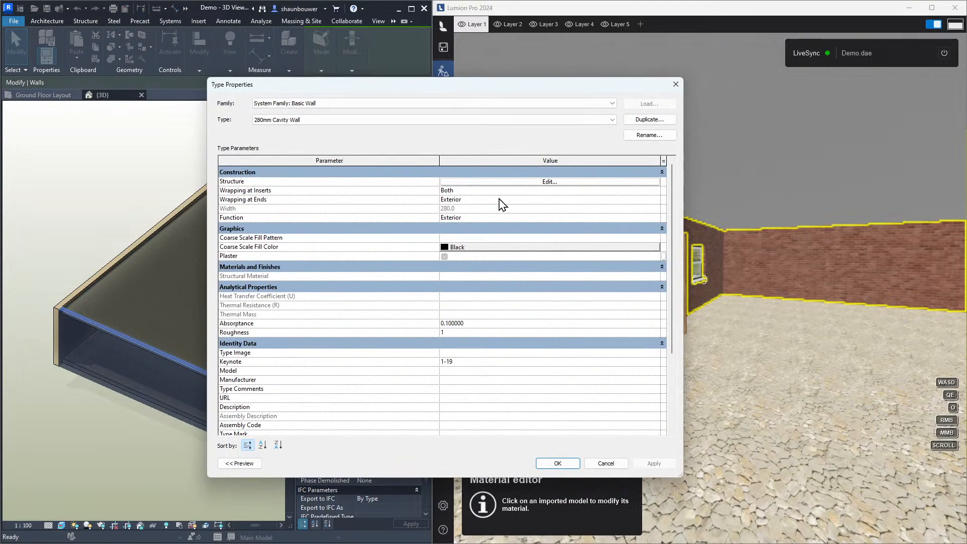
{"action": "left_click", "coordinate": [510, 183]}
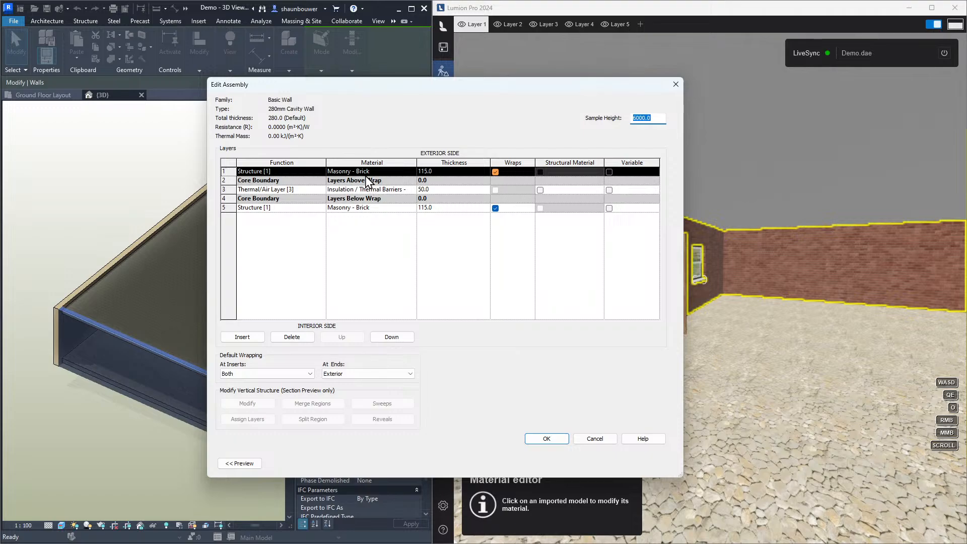
{"action": "left_click", "coordinate": [391, 172]}
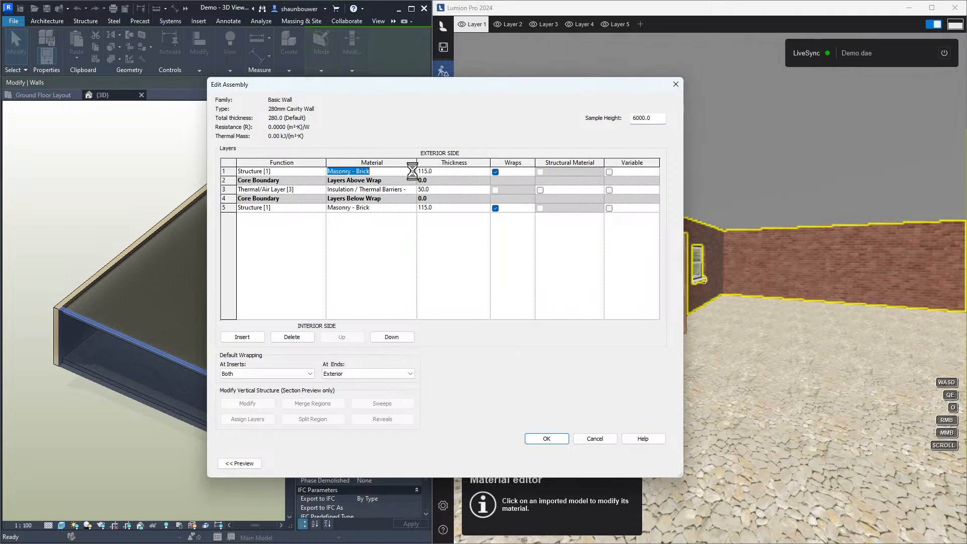
{"action": "left_click", "coordinate": [412, 171]}
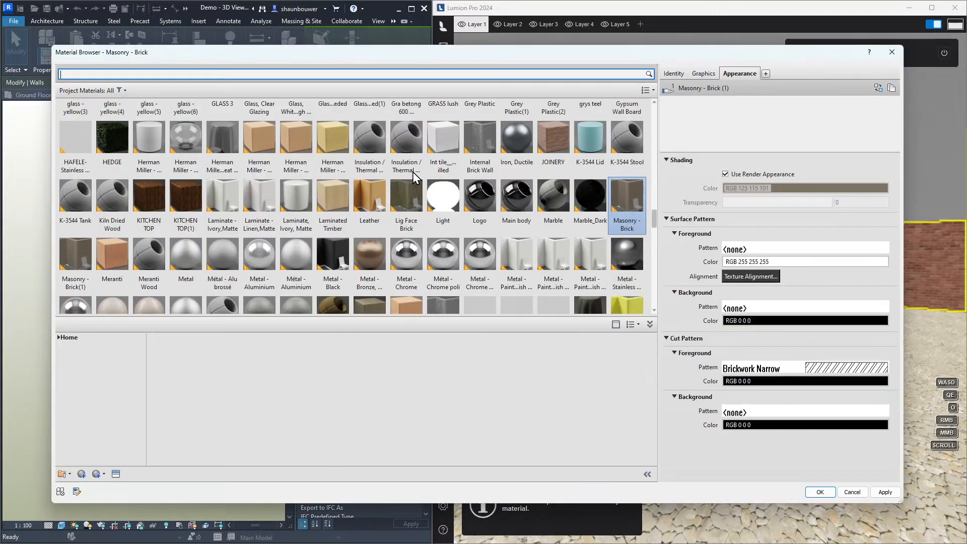
{"action": "left_click", "coordinate": [155, 200]}
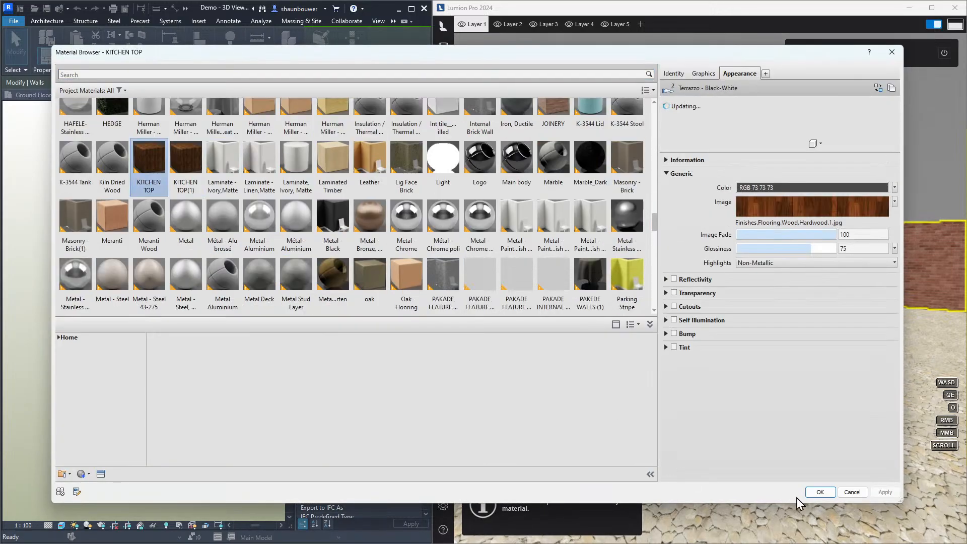
{"action": "left_click", "coordinate": [820, 493]}
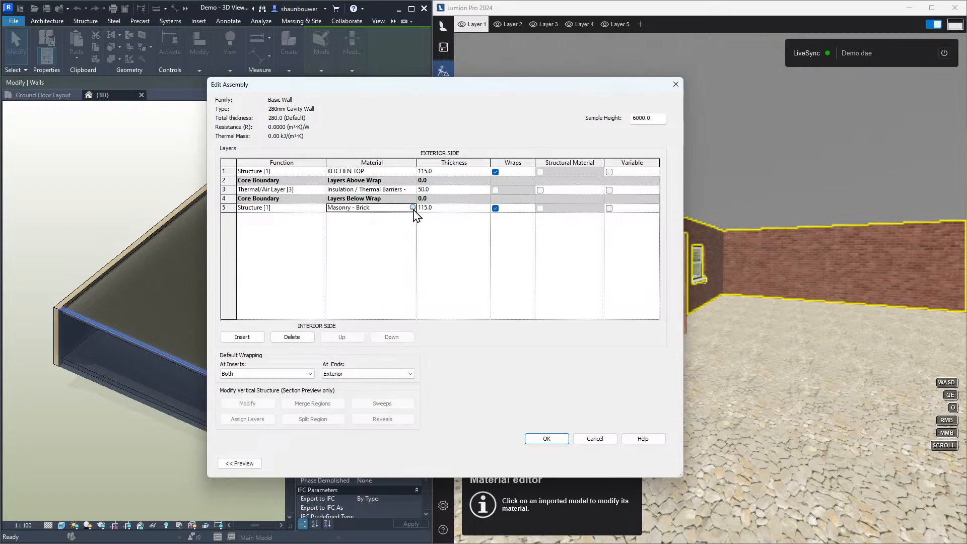
Set the inner brick layer's material to KITCHEN TOP as well and confirm the wall type changes
{"action": "left_click", "coordinate": [412, 207]}
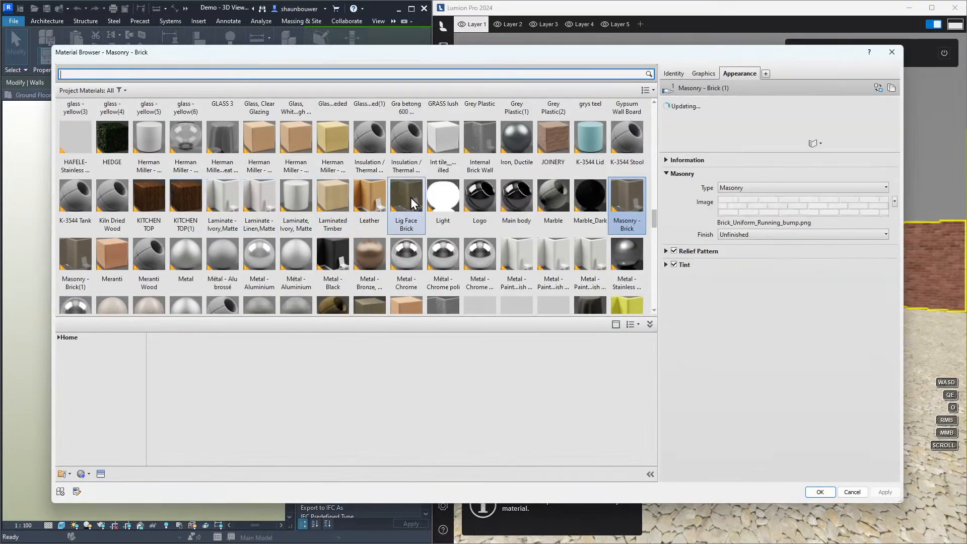
{"action": "left_click", "coordinate": [150, 197]}
{"action": "left_click", "coordinate": [820, 492]}
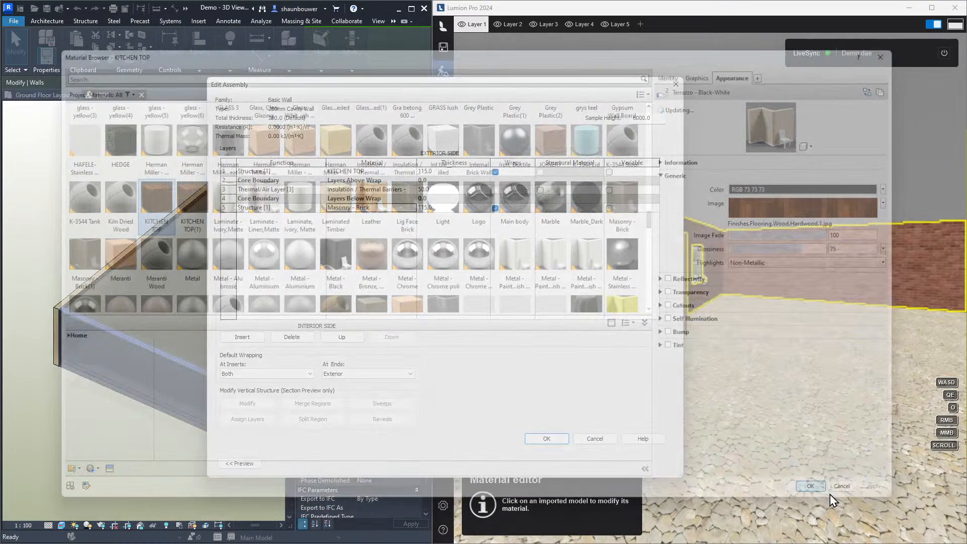
{"action": "left_click", "coordinate": [546, 440]}
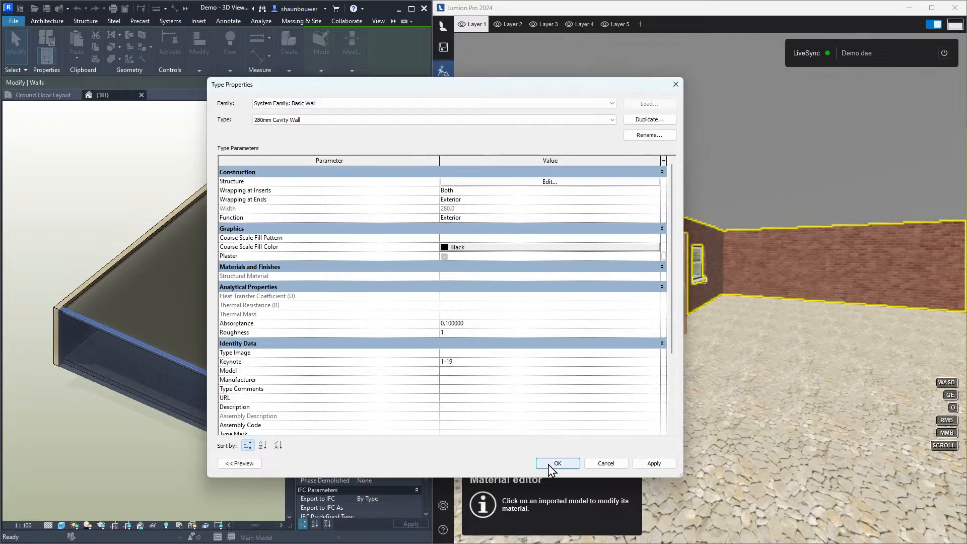
{"action": "left_click", "coordinate": [554, 464]}
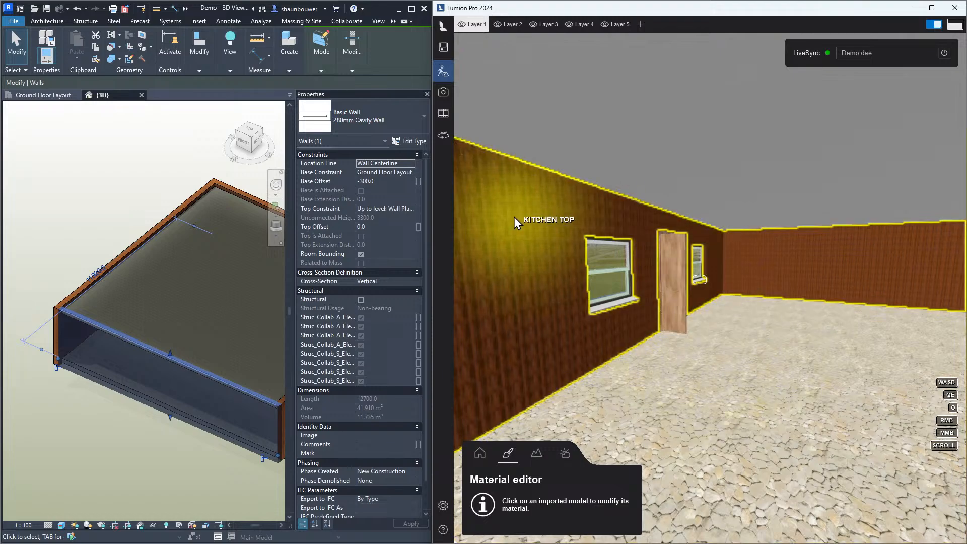
Minimize Revit, maximize Lumion and select the synced wall surface in the material editor
{"action": "left_click", "coordinate": [399, 9]}
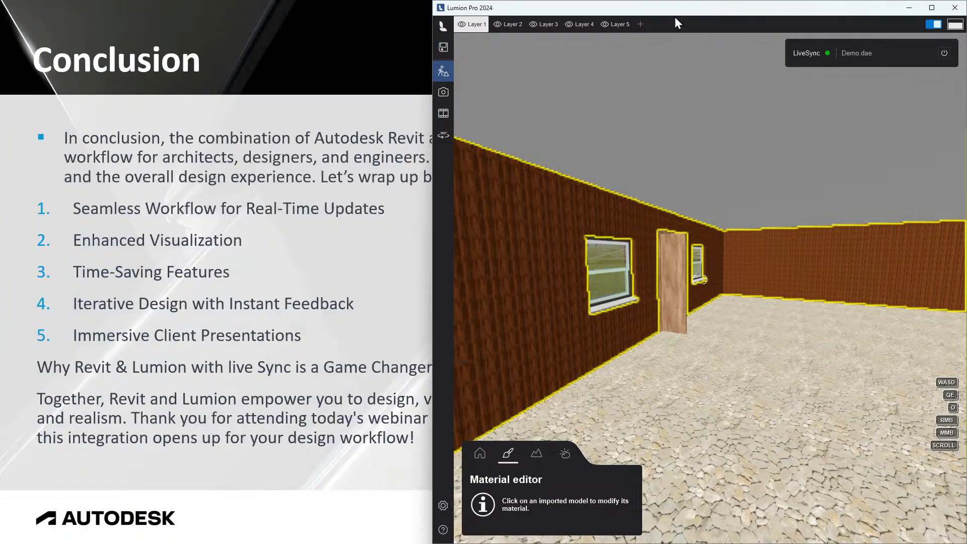
{"action": "left_click", "coordinate": [931, 8]}
{"action": "right_click_drag", "start_coordinate": [421, 347], "coordinate": [369, 292]}
{"action": "left_click", "coordinate": [365, 291]}
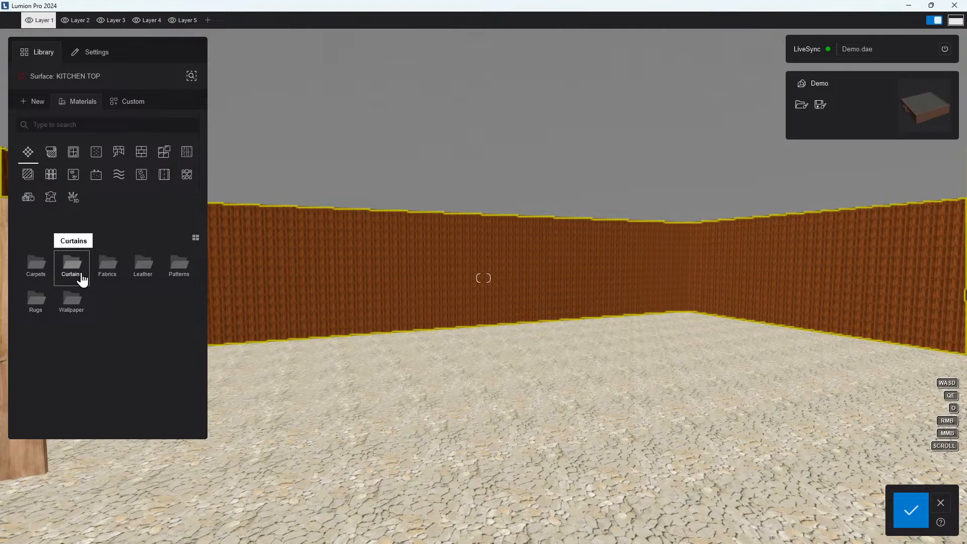
Apply the Plaster 004 material from the plaster category to the wall surface
{"action": "left_click", "coordinate": [121, 162]}
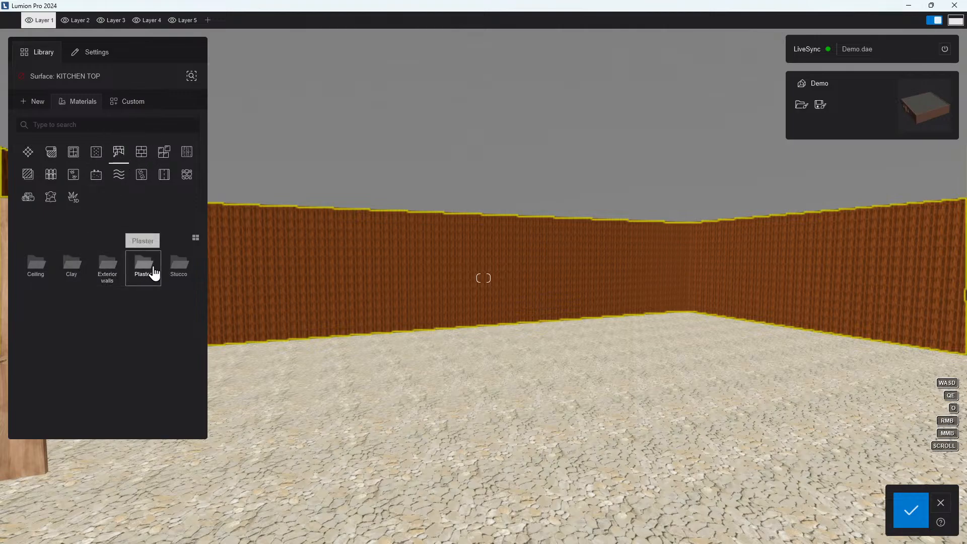
{"action": "left_click", "coordinate": [147, 268]}
{"action": "left_click", "coordinate": [78, 276]}
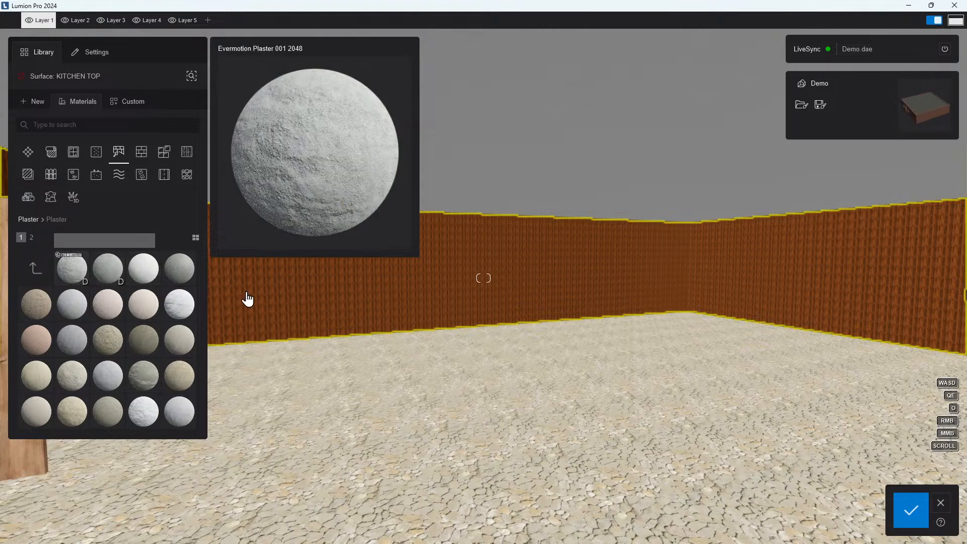
Replace the wall material with Tiles_028 from the tiles category
{"action": "right_click_drag", "start_coordinate": [336, 300], "coordinate": [319, 309]}
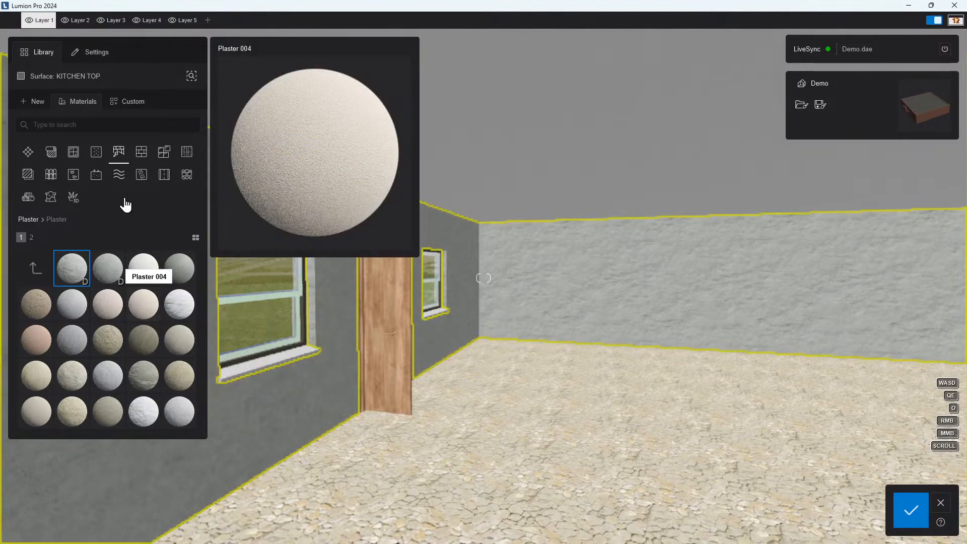
{"action": "left_click", "coordinate": [164, 152]}
{"action": "left_click", "coordinate": [95, 237]}
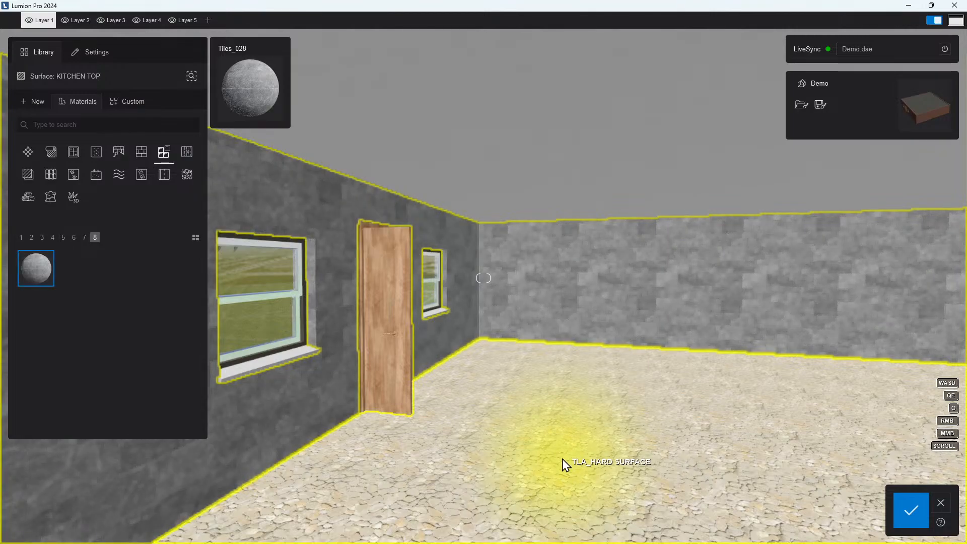
Select the floor surface and apply the Tiles_028 material to it
{"action": "left_click", "coordinate": [564, 460]}
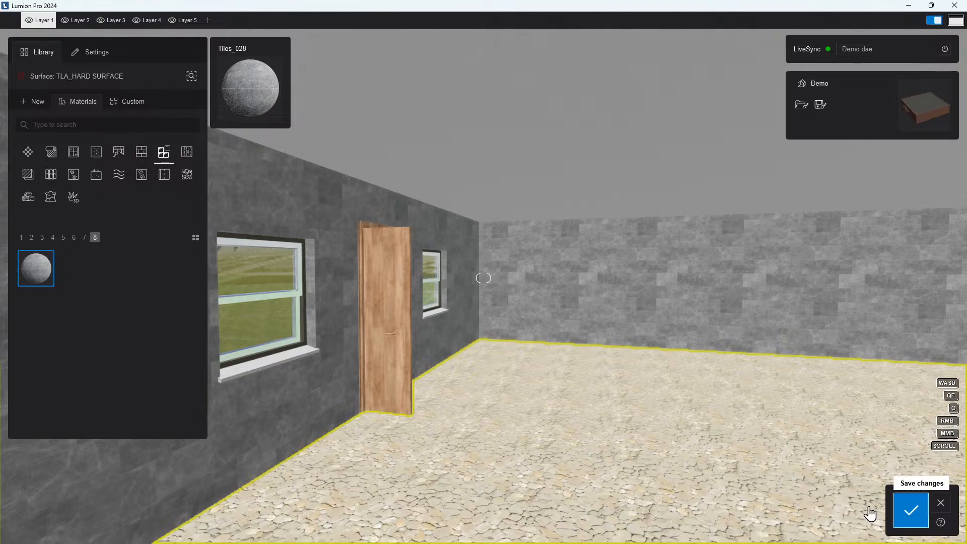
{"action": "left_click", "coordinate": [51, 271]}
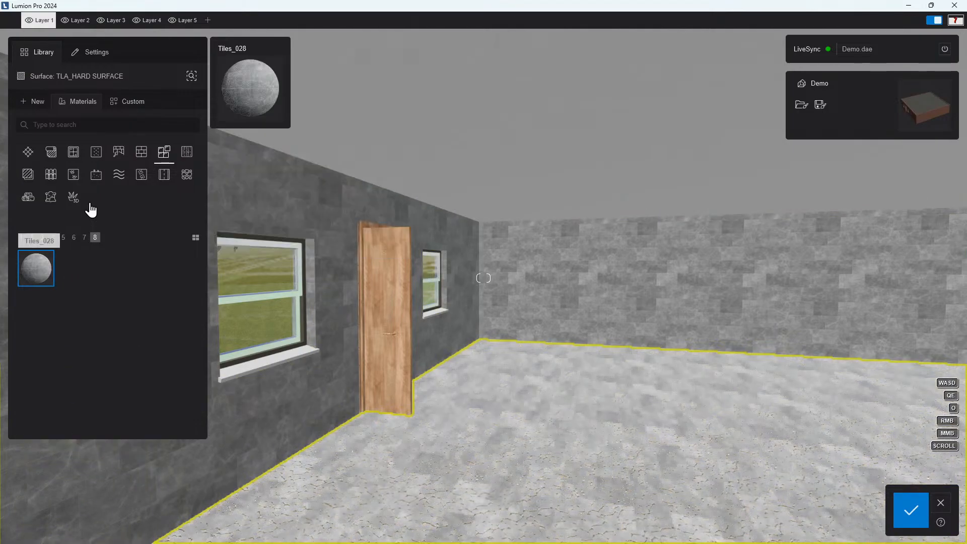
Replace the floor material with Evermotion Stone from the stone category and save the material changes
{"action": "left_click", "coordinate": [144, 158]}
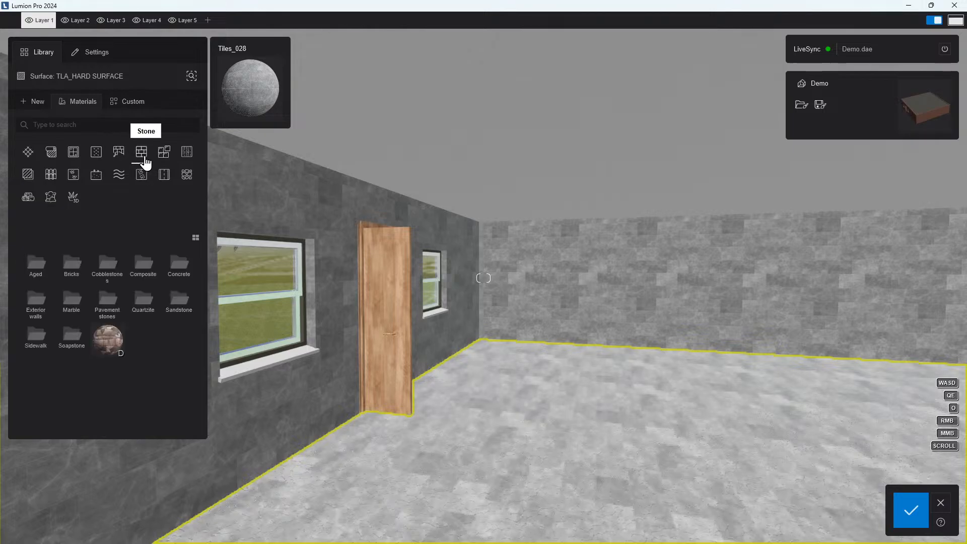
{"action": "mouse_move", "coordinate": [107, 338]}
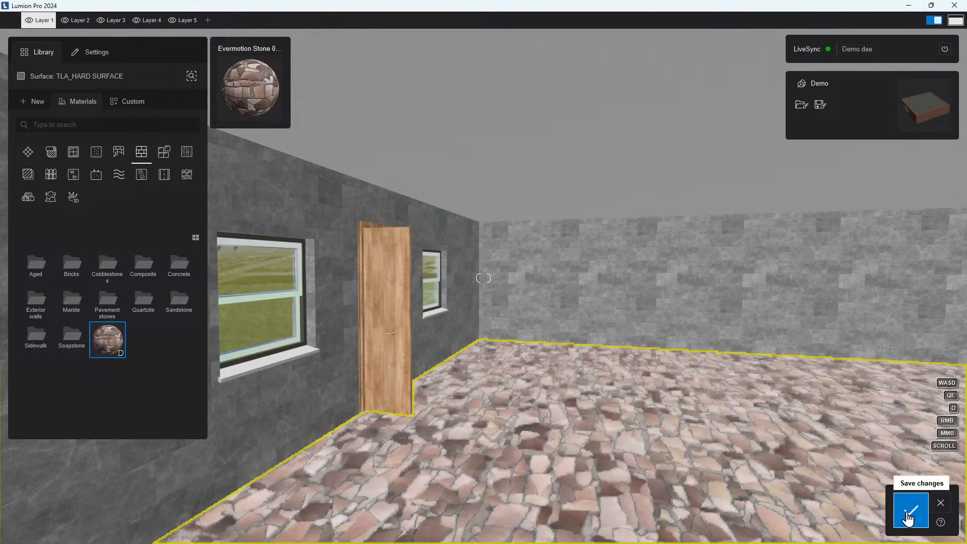
{"action": "left_click", "coordinate": [911, 510]}
Snap Revit beside Lumion and delete a window from the room's wall in the Revit 3D view
{"action": "right_click_drag", "start_coordinate": [567, 416], "coordinate": [737, 462]}
{"action": "right_click_drag", "start_coordinate": [353, 428], "coordinate": [524, 434]}
{"action": "key", "text": "w"}
{"action": "key", "text": "a"}
{"action": "key", "text": "a"}
{"action": "right_click_drag", "start_coordinate": [428, 448], "coordinate": [459, 431]}
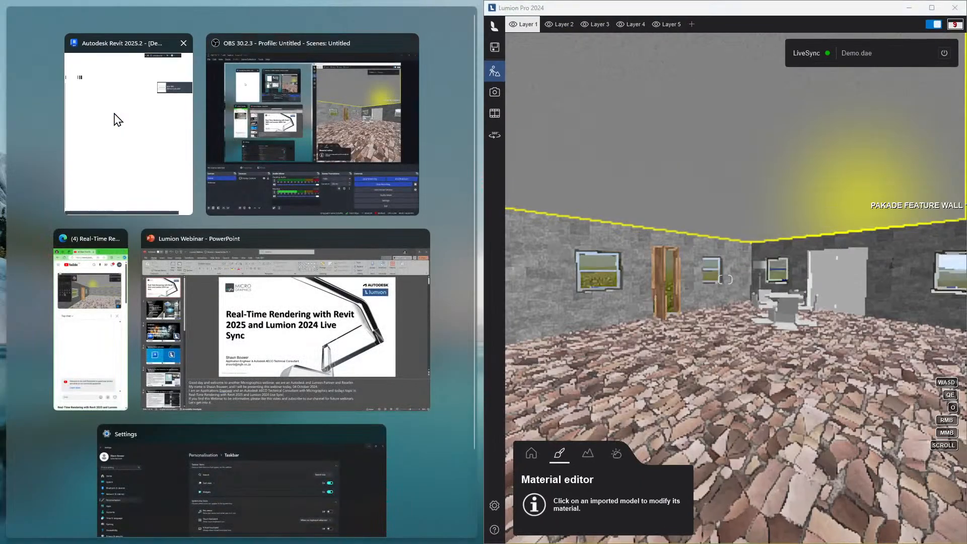
{"action": "left_click", "coordinate": [114, 117]}
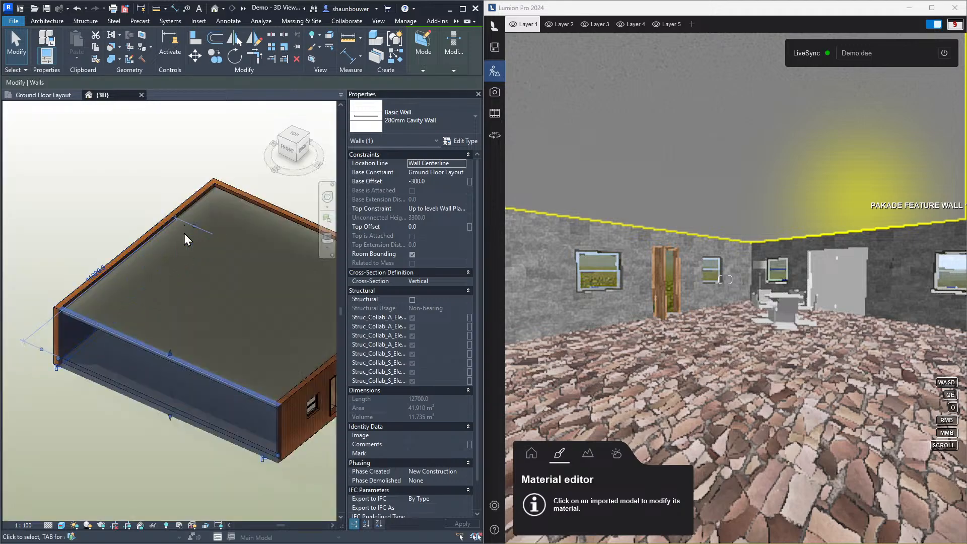
{"action": "left_click", "coordinate": [310, 410]}
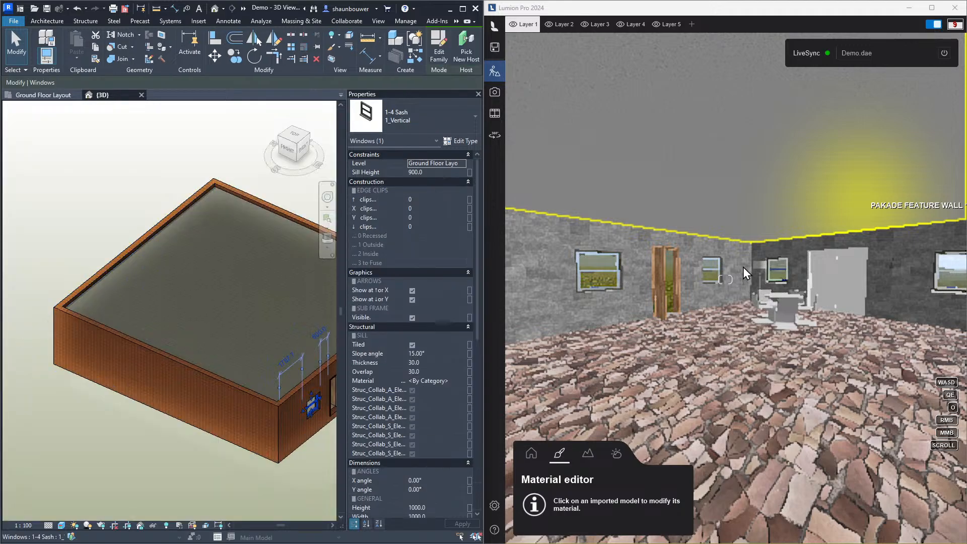
{"action": "key", "text": "Delete"}
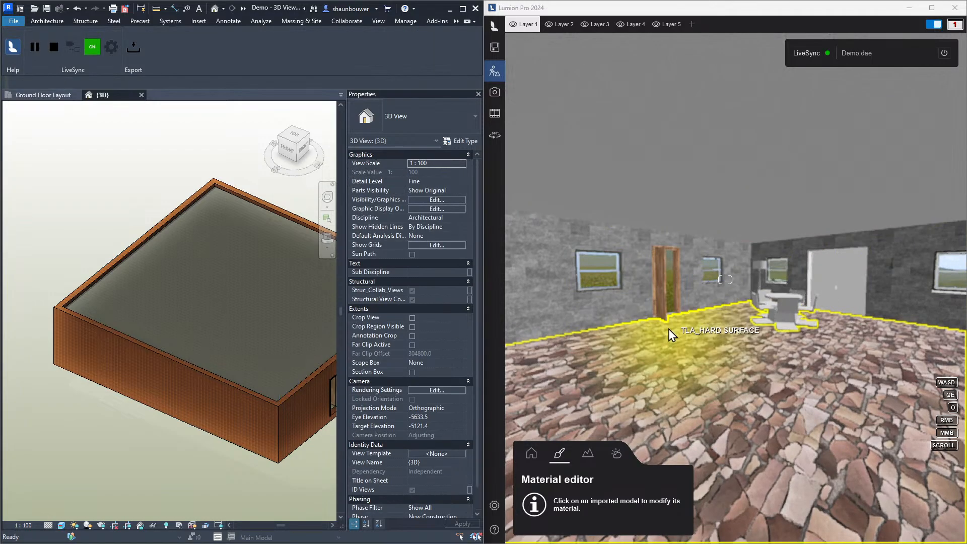
Delete the interior door from the room in the Revit model
{"action": "left_click", "coordinate": [614, 402]}
{"action": "mouse_move", "coordinate": [684, 379]}
{"action": "right_mouse_down"}
{"action": "mouse_move", "coordinate": [650, 378]}
{"action": "mouse_move", "coordinate": [700, 378]}
{"action": "right_mouse_up"}
{"action": "left_click", "coordinate": [271, 478]}
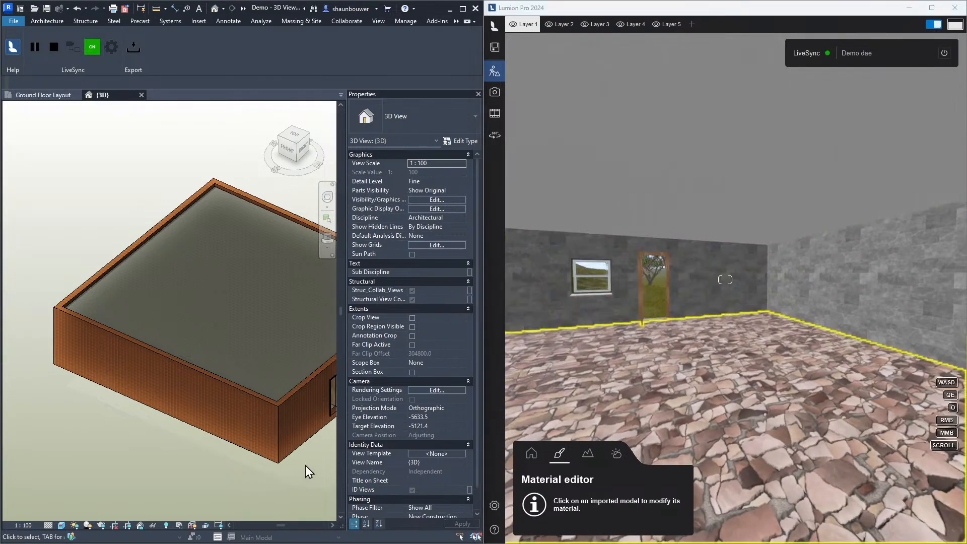
{"action": "right_click", "coordinate": [305, 465]}
{"action": "left_click", "coordinate": [265, 463]}
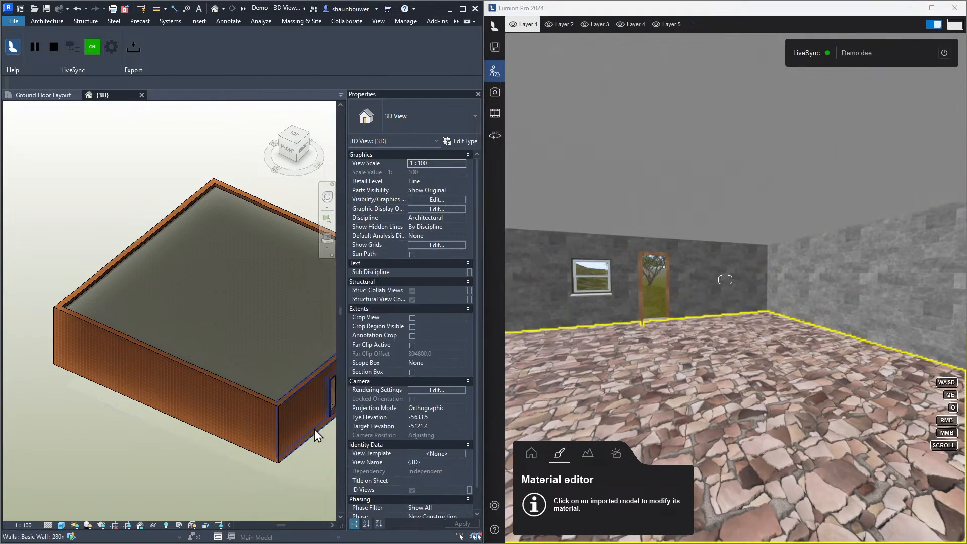
{"action": "left_click", "coordinate": [334, 395]}
{"action": "key", "text": "Delete"}
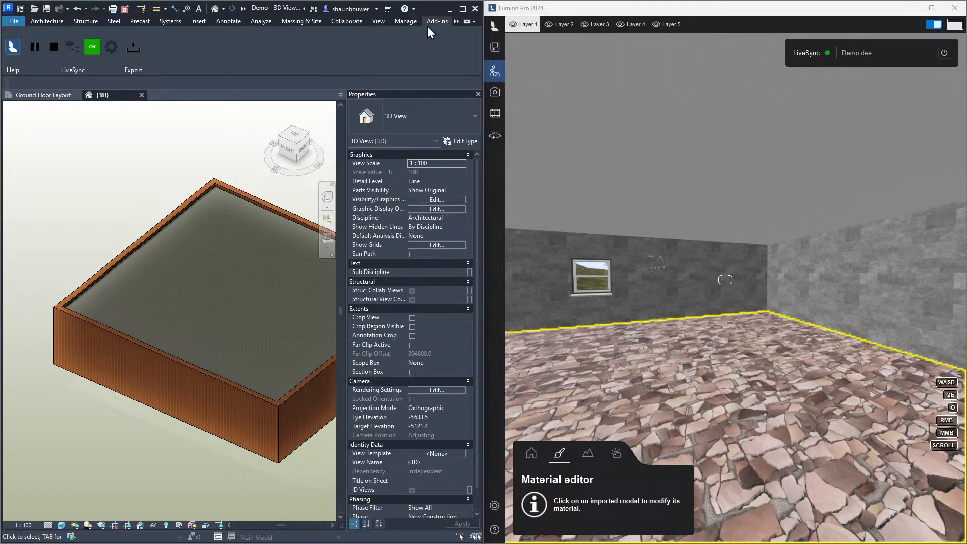
Minimize Revit, maximize Lumion and load the Kitchen Scullery Laundry Demo project from the recent projects
{"action": "left_click", "coordinate": [452, 9]}
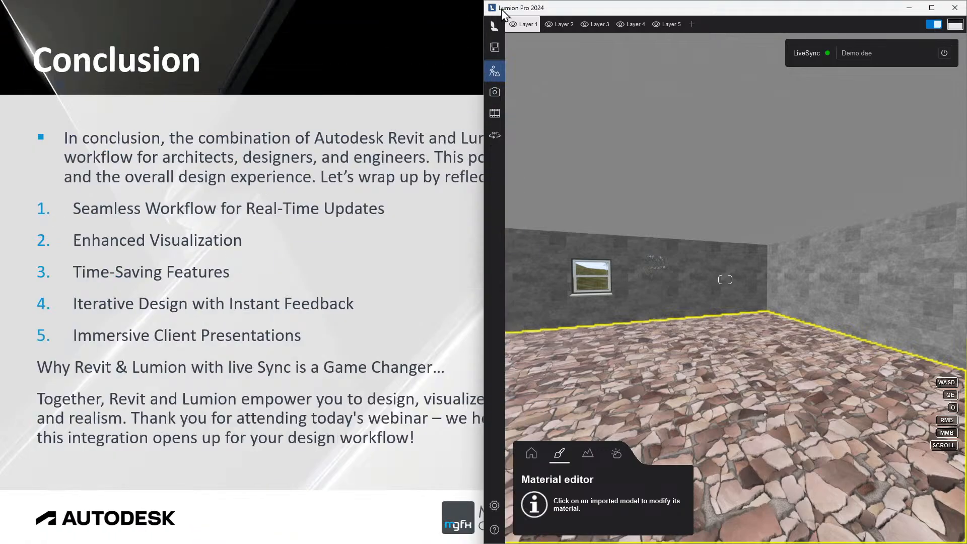
{"action": "left_click", "coordinate": [933, 8]}
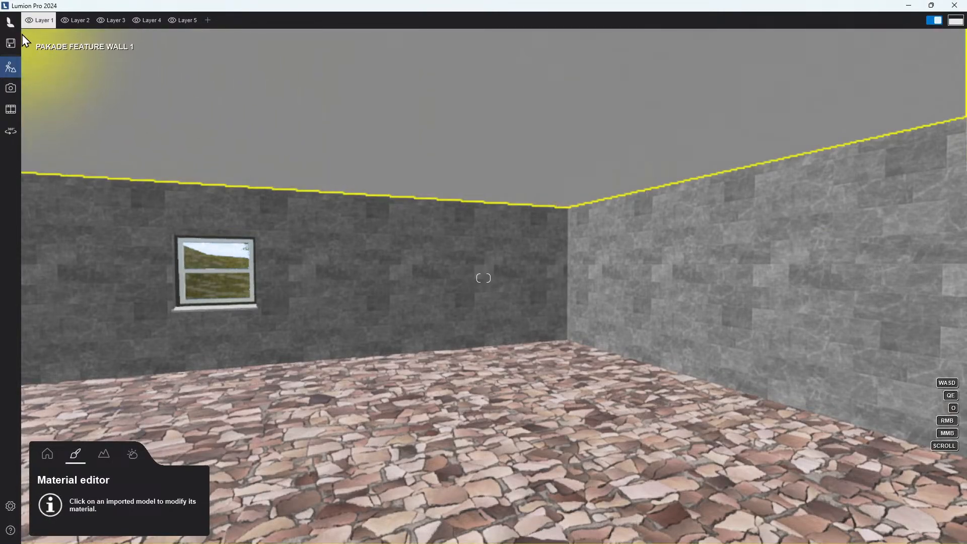
{"action": "left_click", "coordinate": [11, 22]}
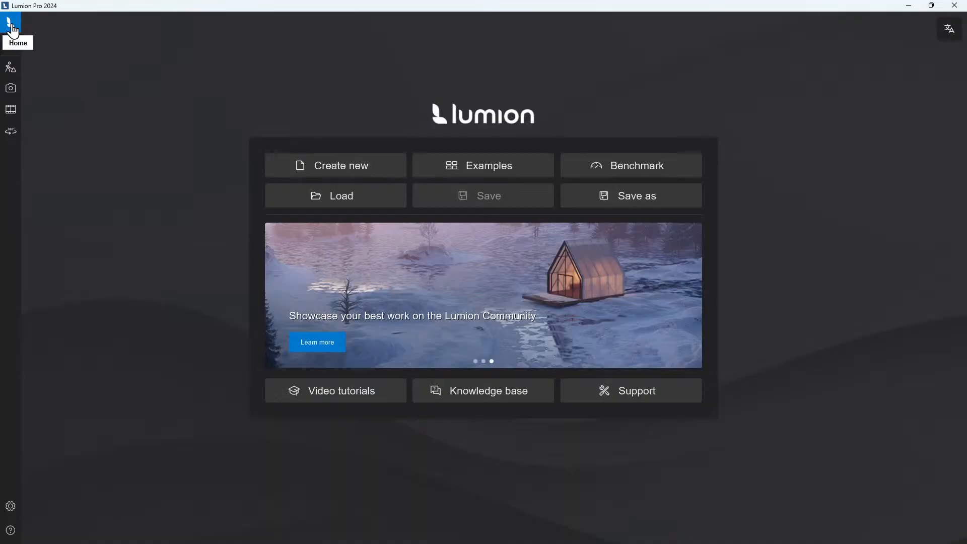
{"action": "left_click", "coordinate": [333, 197]}
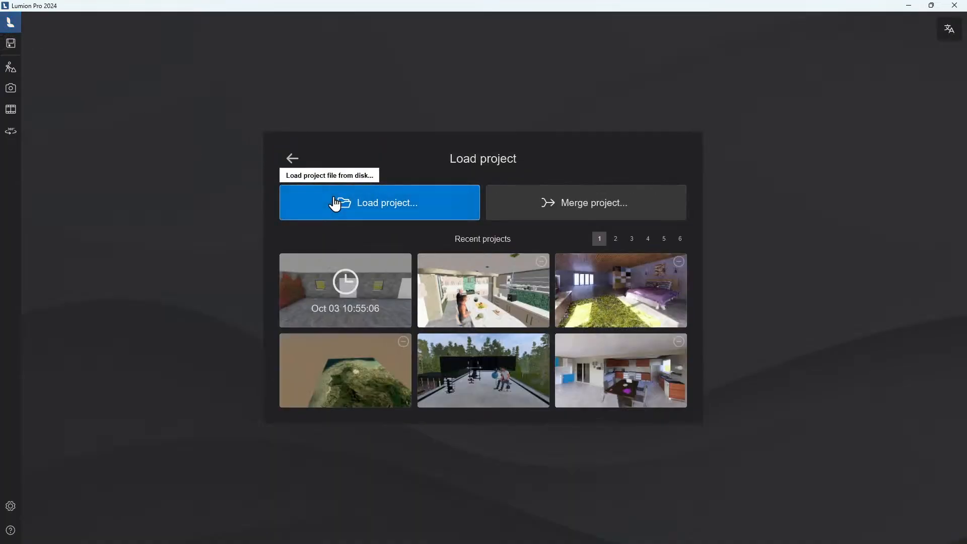
{"action": "left_click", "coordinate": [499, 297]}
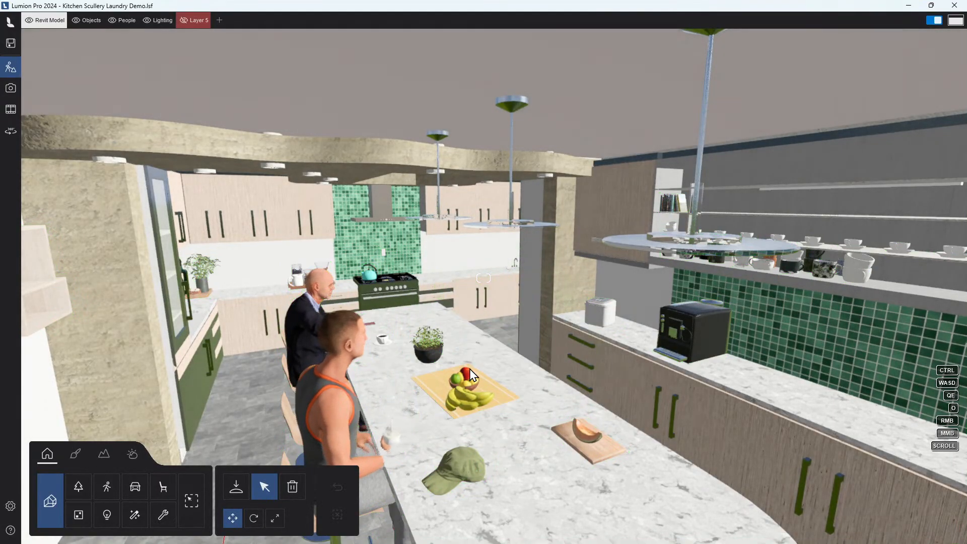
Fly around the kitchen project to examine the house exterior, landscape and kitchen interior
{"action": "key", "text": "q"}
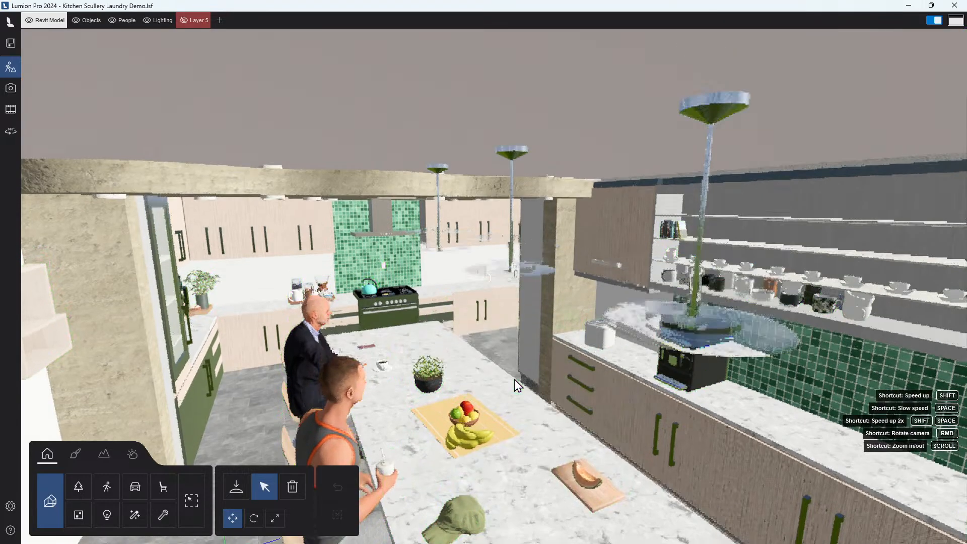
{"action": "key", "text": "s"}
{"action": "mouse_move", "coordinate": [515, 381]}
{"action": "right_mouse_down"}
{"action": "mouse_move", "coordinate": [362, 389]}
{"action": "mouse_move", "coordinate": [524, 390]}
{"action": "right_mouse_up"}
{"action": "key", "text": "q"}
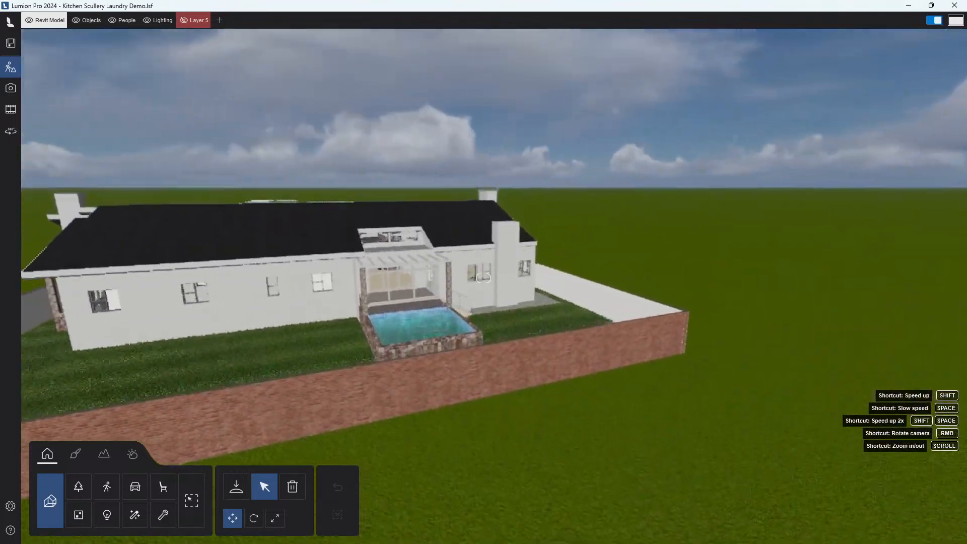
{"action": "key", "text": "d"}
{"action": "key", "text": "q"}
{"action": "right_click_drag", "start_coordinate": [483, 278], "coordinate": [559, 323]}
{"action": "key", "text": "s"}
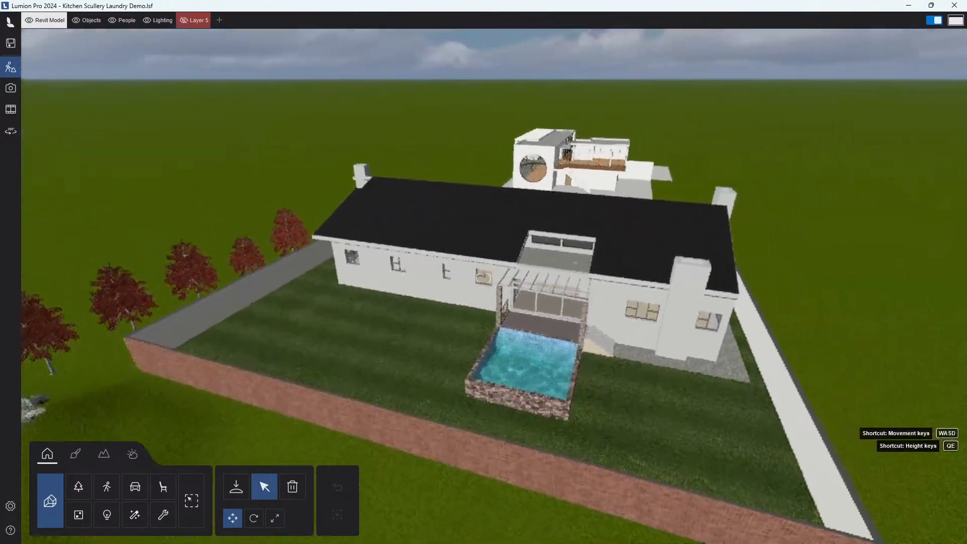
{"action": "right_click_drag", "start_coordinate": [535, 389], "coordinate": [287, 390]}
{"action": "key", "text": "w"}
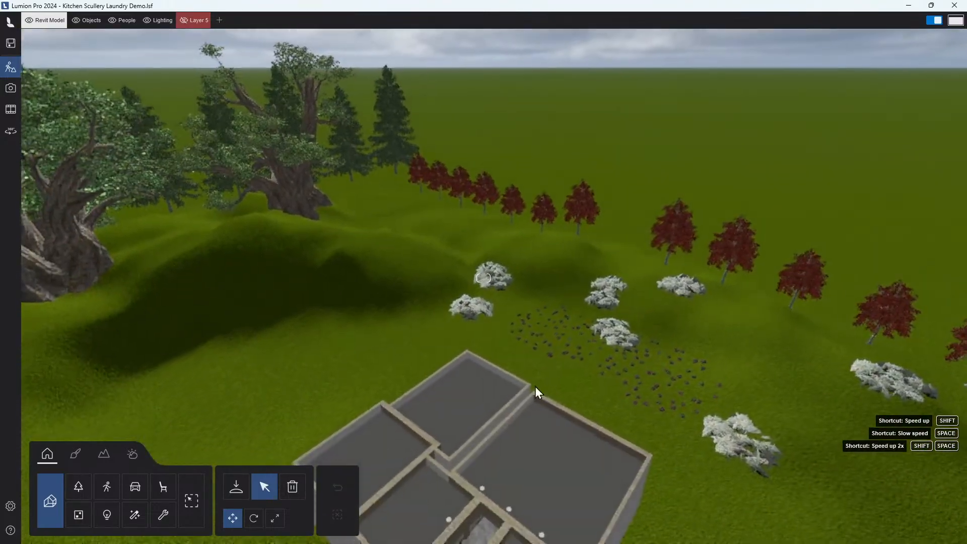
{"action": "right_click_drag", "start_coordinate": [600, 389], "coordinate": [574, 471]}
{"action": "key", "text": "q"}
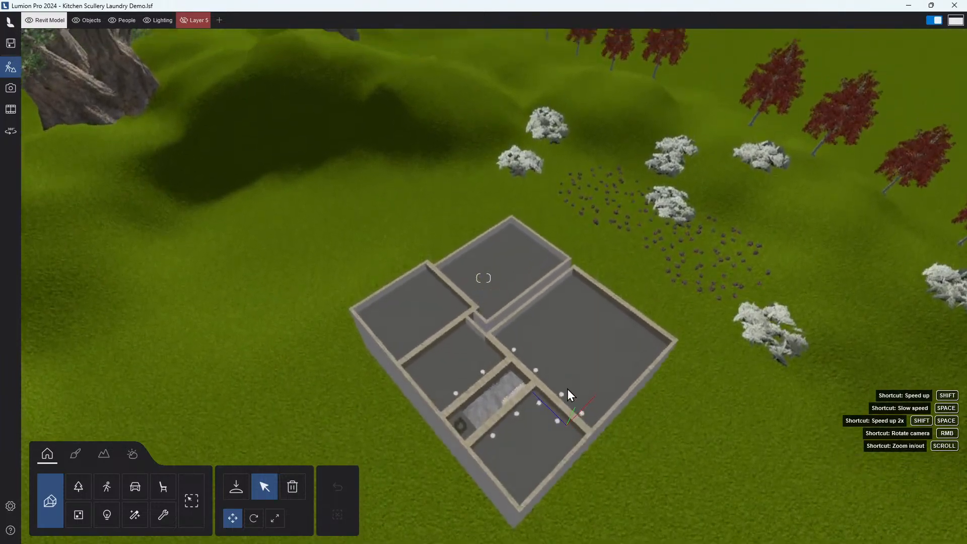
{"action": "key", "text": "e"}
{"action": "right_click_drag", "start_coordinate": [568, 390], "coordinate": [660, 386]}
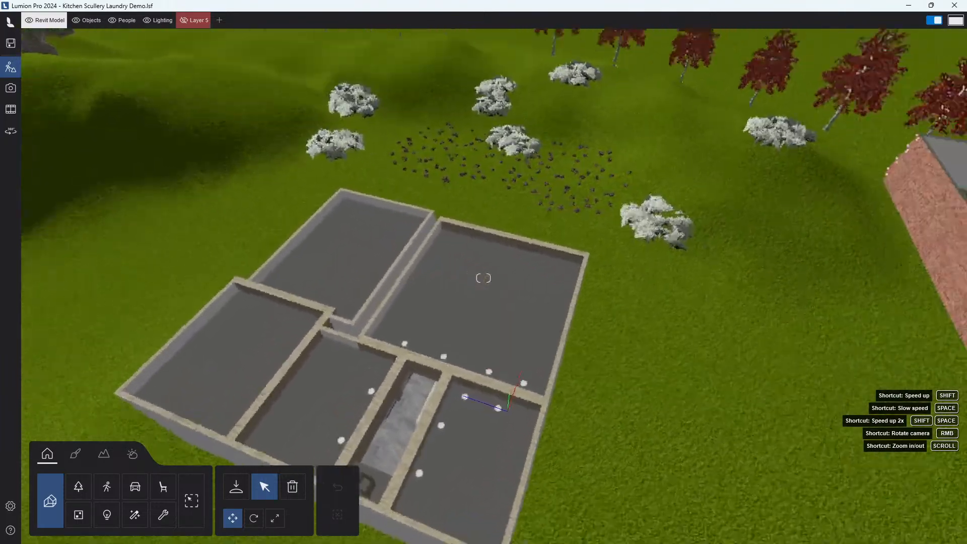
{"action": "key", "text": "w"}
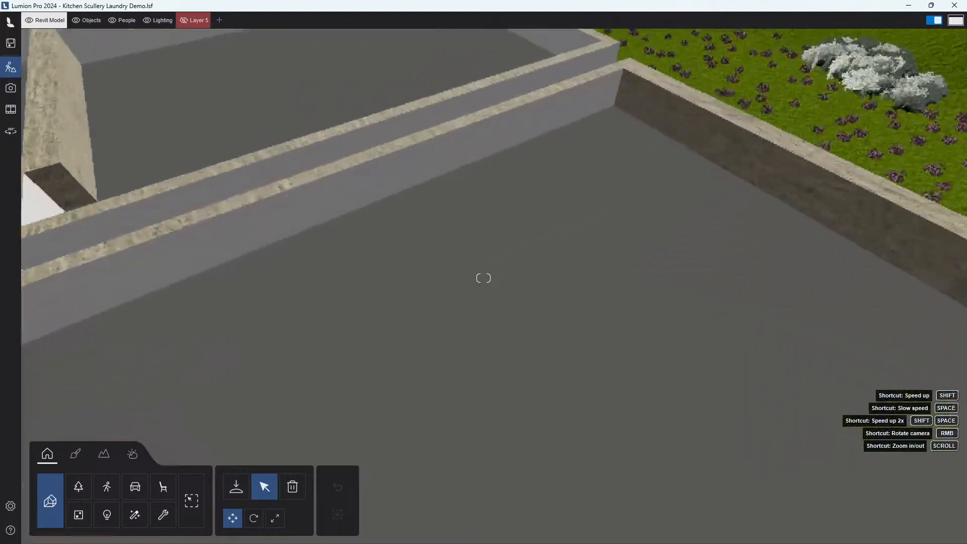
{"action": "key", "text": "w"}
{"action": "key", "text": "a"}
{"action": "right_click_drag", "start_coordinate": [404, 324], "coordinate": [282, 257]}
{"action": "key", "text": "a"}
{"action": "right_click_drag", "start_coordinate": [484, 337], "coordinate": [503, 314]}
{"action": "key", "text": "s"}
{"action": "key", "text": "s"}
{"action": "key", "text": "d"}
{"action": "key", "text": "e"}
{"action": "key", "text": "q"}
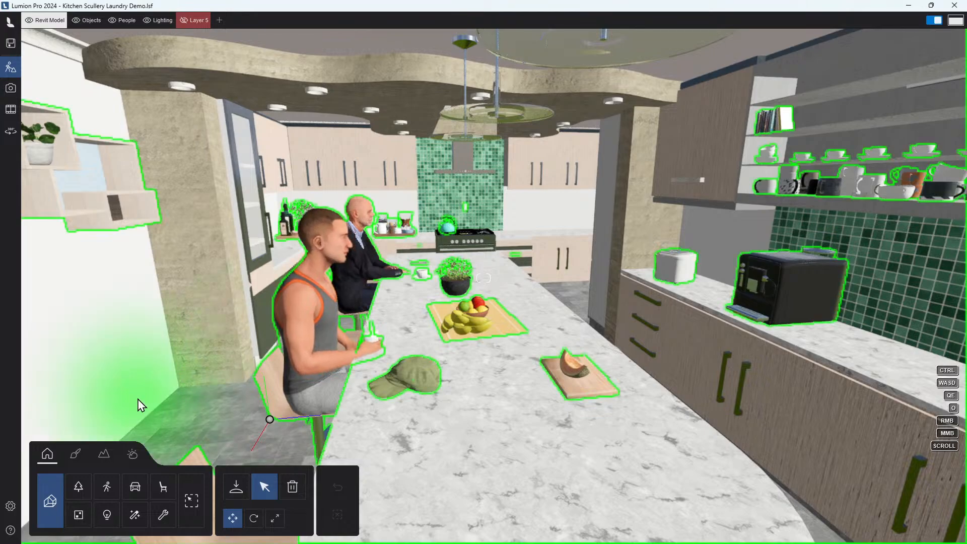
Open the settings to review the editor image quality options and return to the scene
{"action": "left_click", "coordinate": [11, 507]}
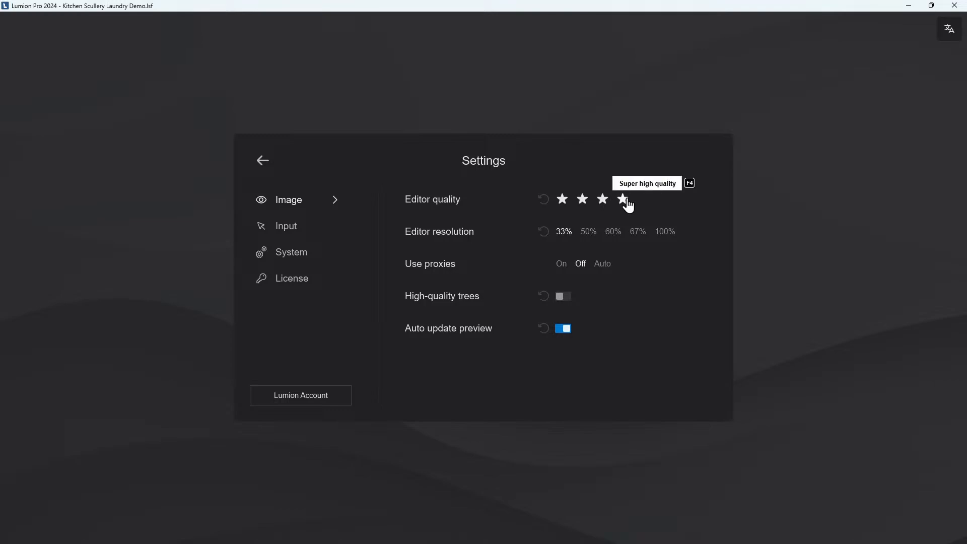
{"action": "left_click", "coordinate": [263, 161]}
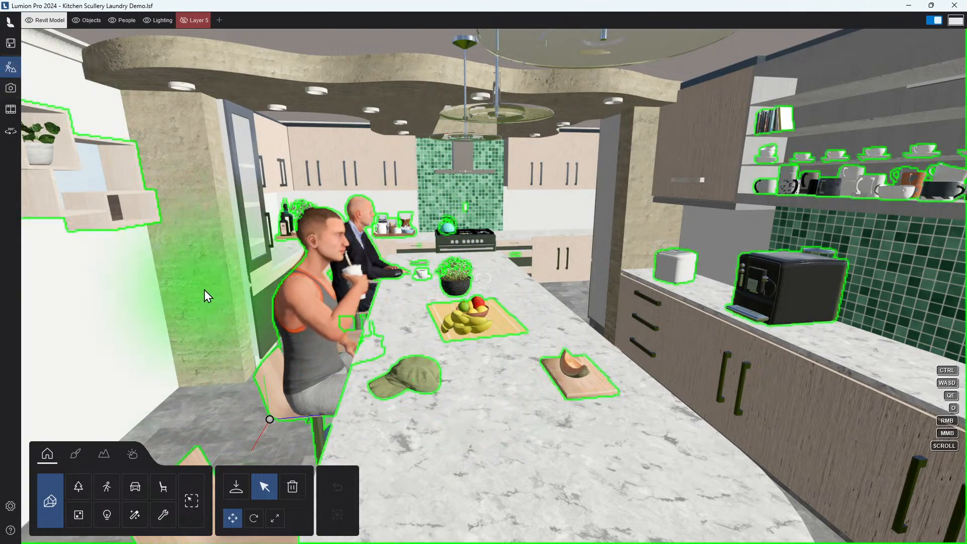
{"action": "right_click_drag", "start_coordinate": [455, 340], "coordinate": [458, 346]}
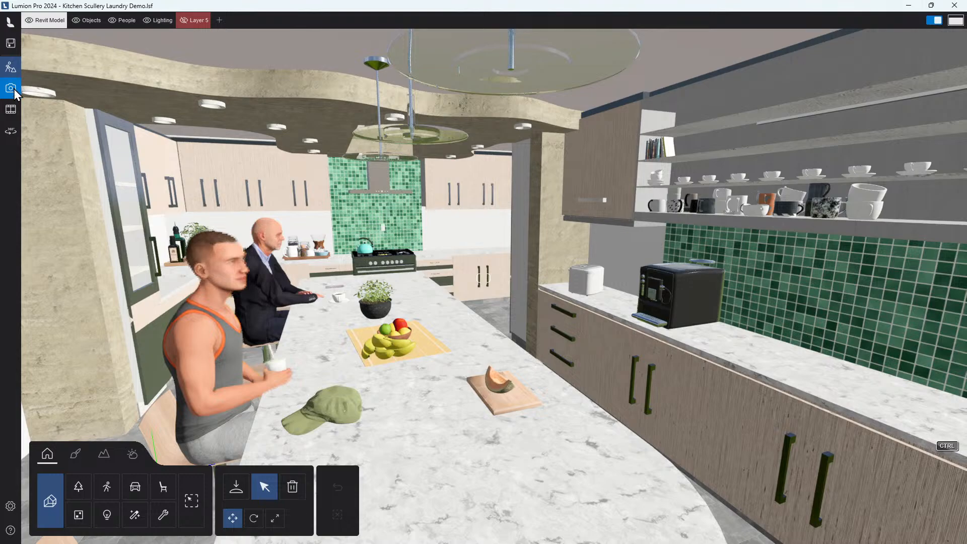
Open Photo mode and view the available style presets without changing the style
{"action": "left_click", "coordinate": [14, 91]}
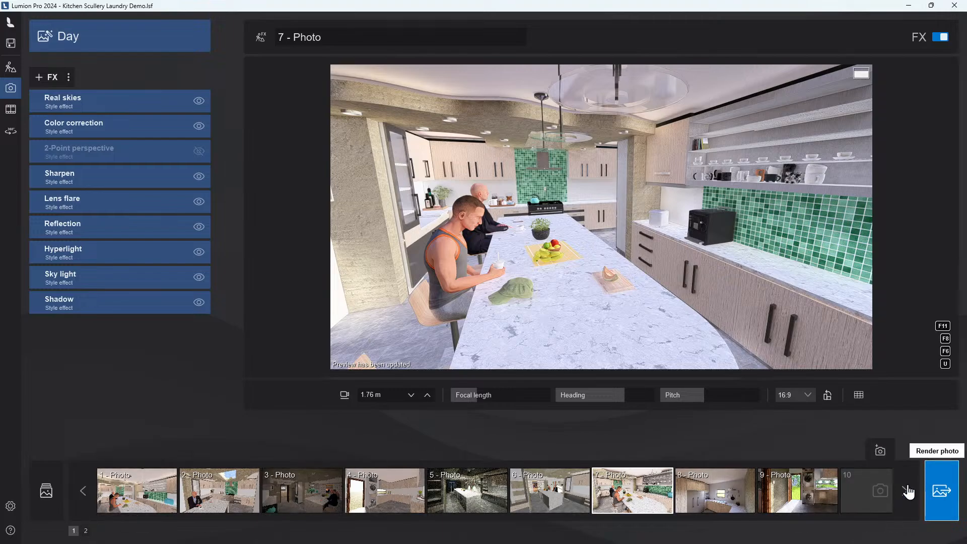
{"action": "left_click", "coordinate": [87, 44]}
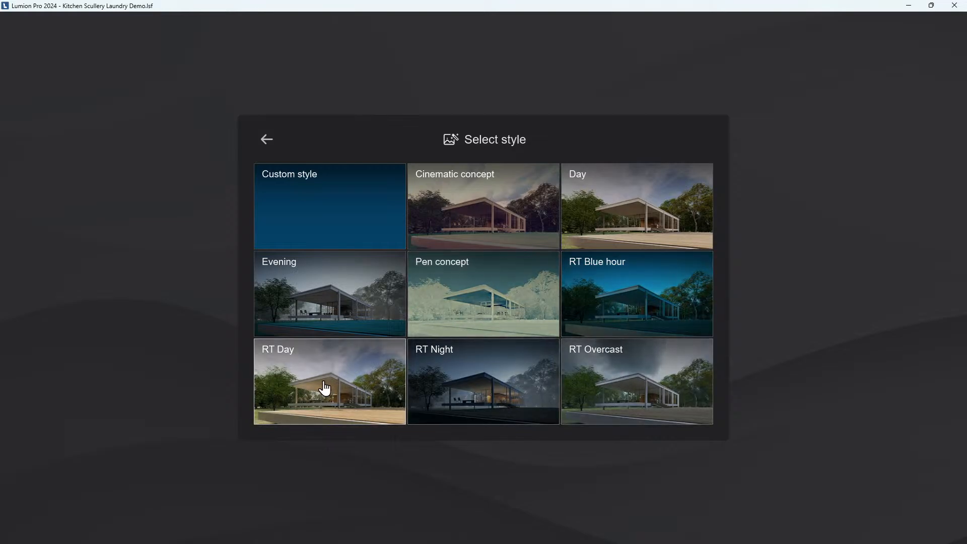
{"action": "left_click", "coordinate": [266, 140]}
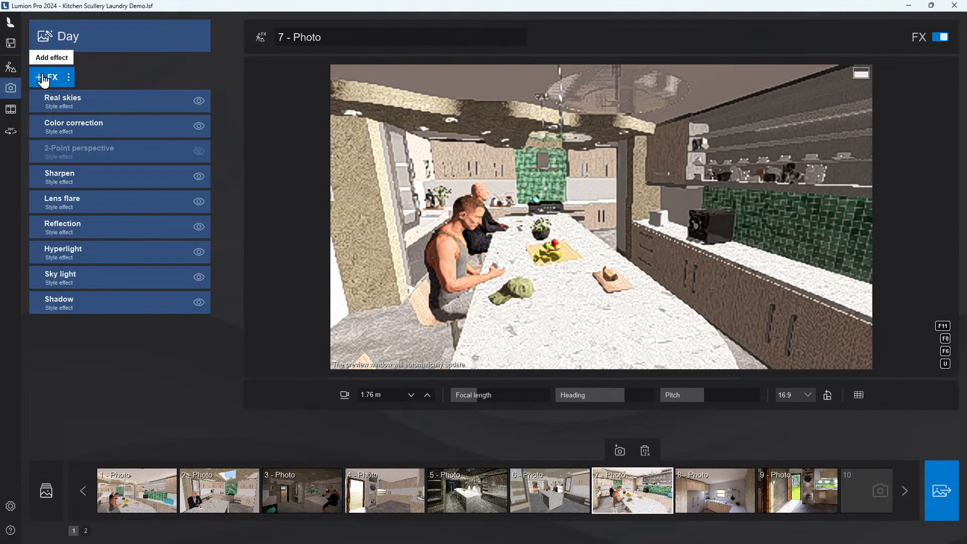
Browse the photo effect categories available for adding effects to the photo
{"action": "left_click", "coordinate": [44, 77]}
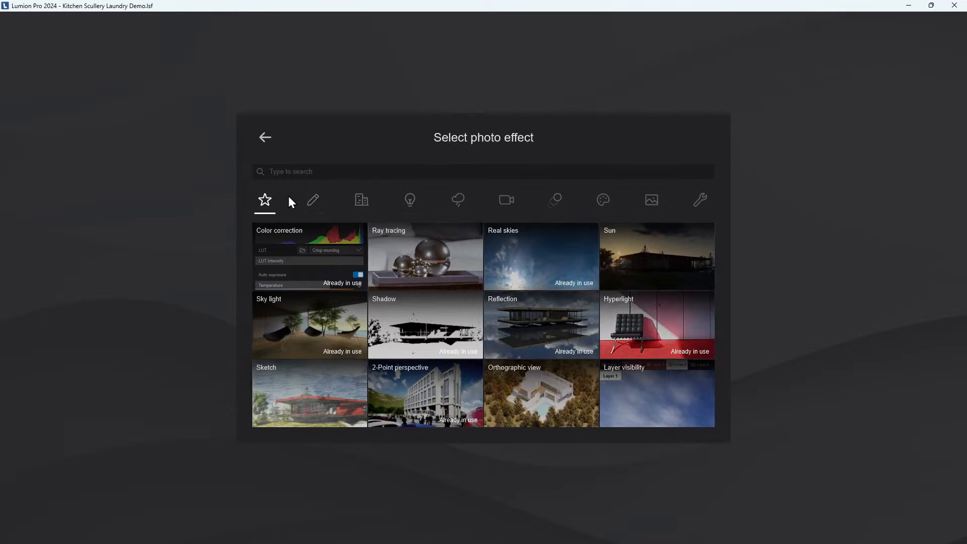
{"action": "left_click", "coordinate": [313, 206]}
{"action": "left_click", "coordinate": [365, 207]}
{"action": "left_click", "coordinate": [311, 214]}
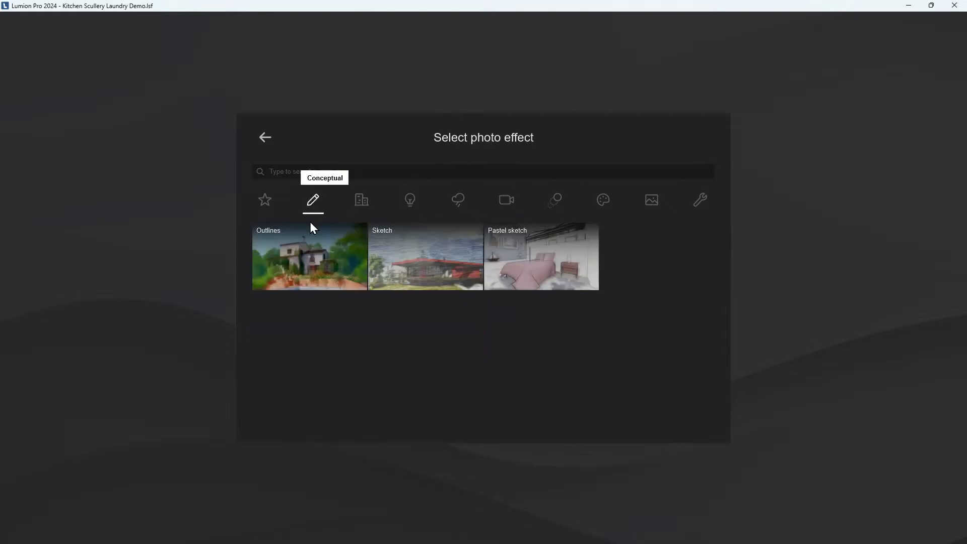
{"action": "left_click", "coordinate": [362, 204]}
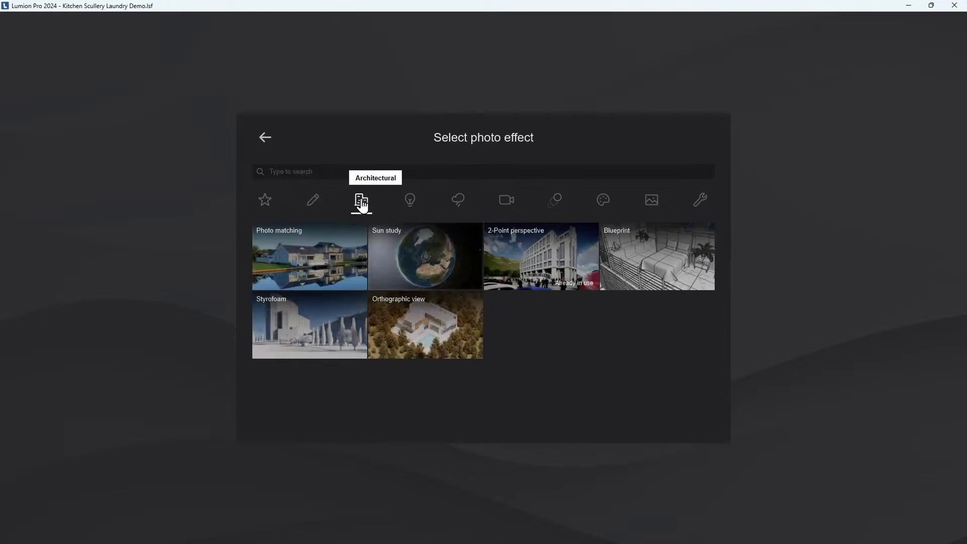
{"action": "left_click", "coordinate": [556, 202]}
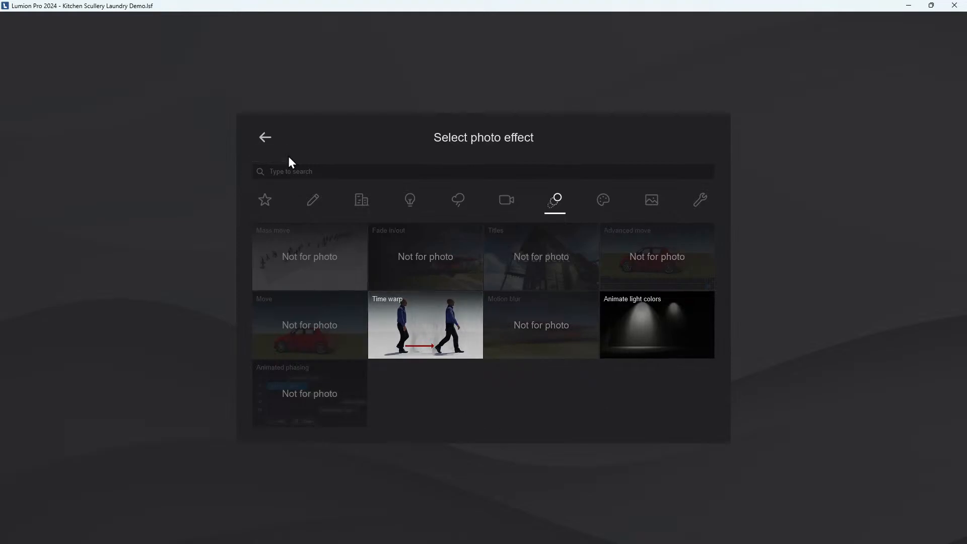
{"action": "left_click", "coordinate": [266, 139]}
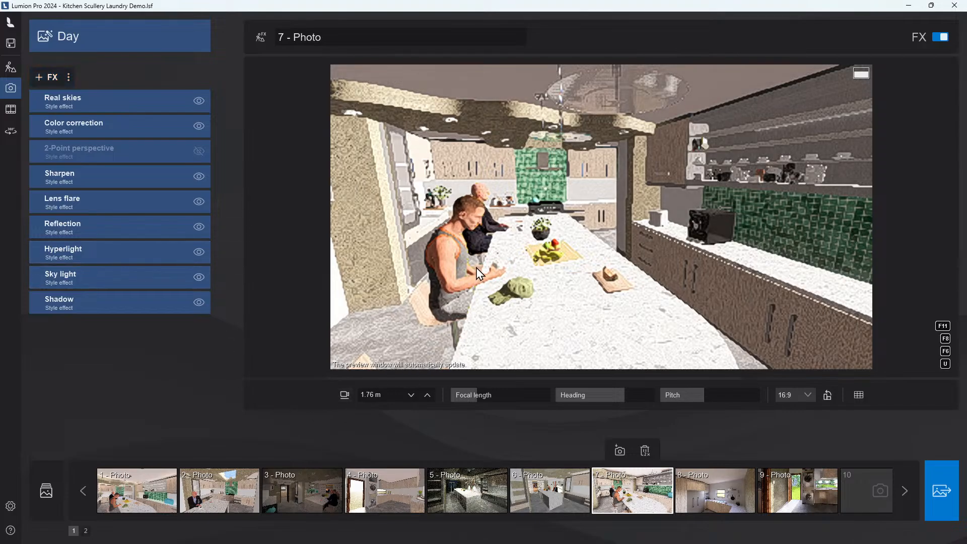
Switch to Movie mode and play the first and second clips to preview their animation and effects
{"action": "left_click", "coordinate": [16, 118]}
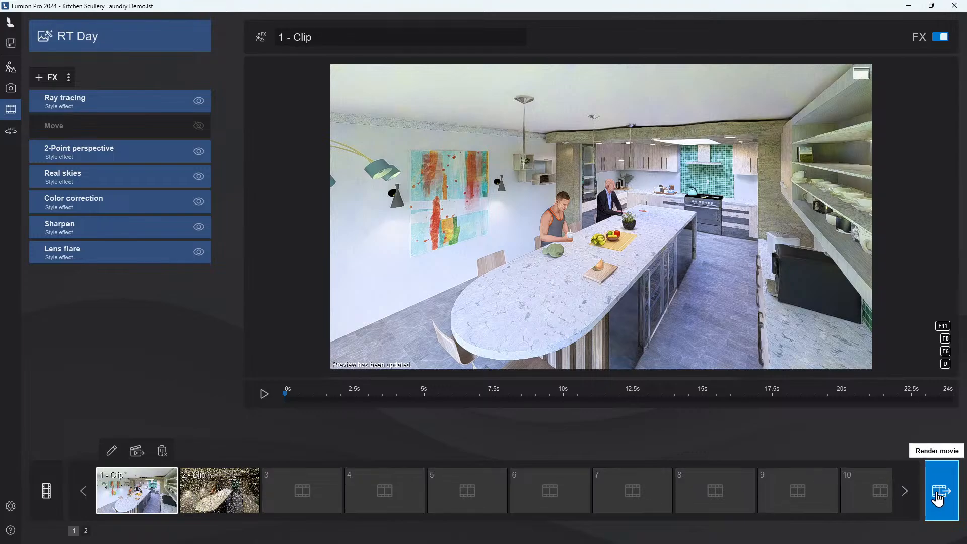
{"action": "left_click", "coordinate": [262, 403]}
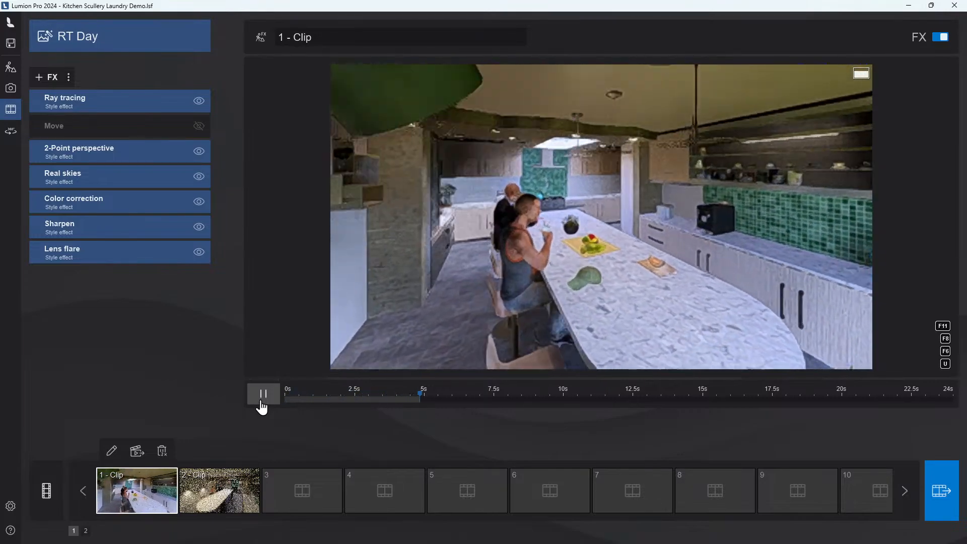
{"action": "left_click", "coordinate": [262, 405]}
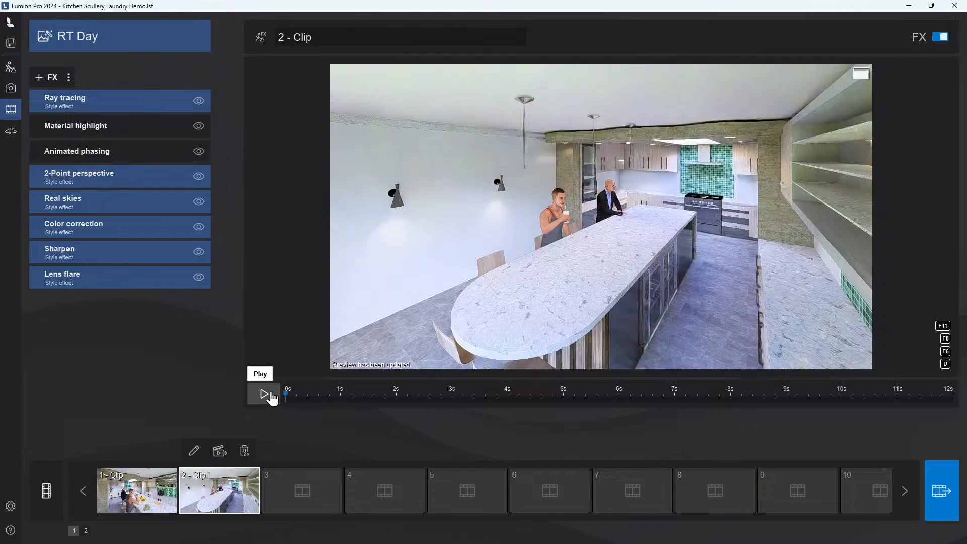
{"action": "left_click", "coordinate": [264, 394]}
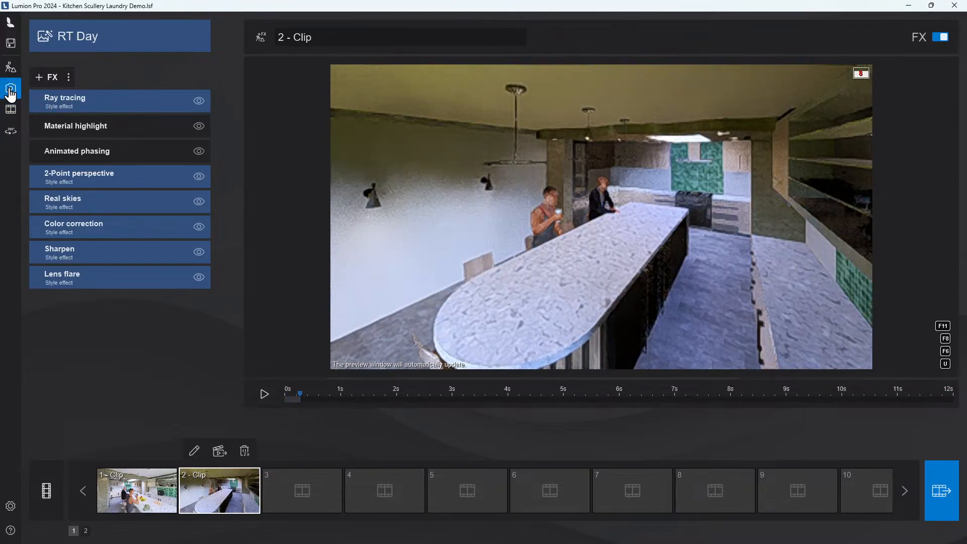
Return to Photo mode, select photo 7 and render it as a 1280x720 JPG image
{"action": "left_click", "coordinate": [10, 90]}
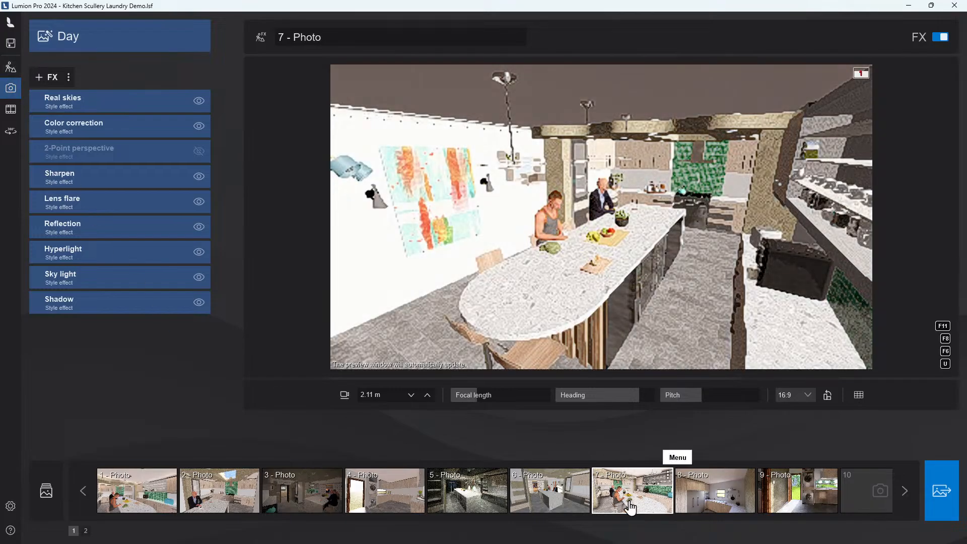
{"action": "mouse_move", "coordinate": [631, 508]}
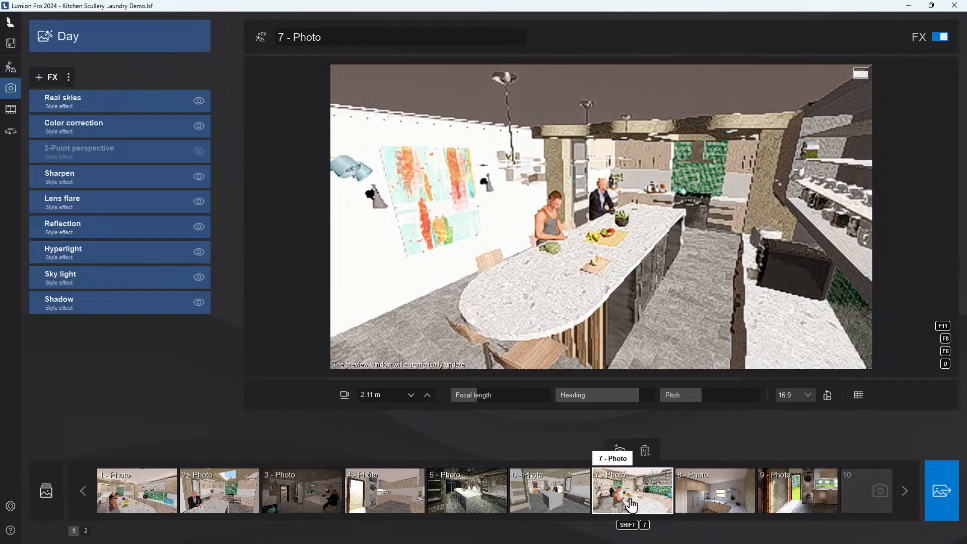
{"action": "left_click", "coordinate": [631, 504]}
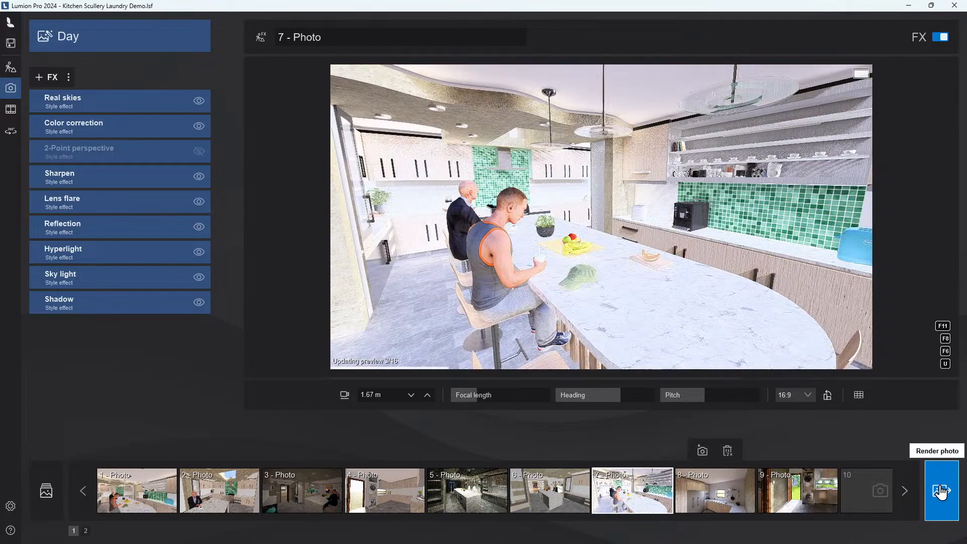
{"action": "left_click", "coordinate": [941, 493]}
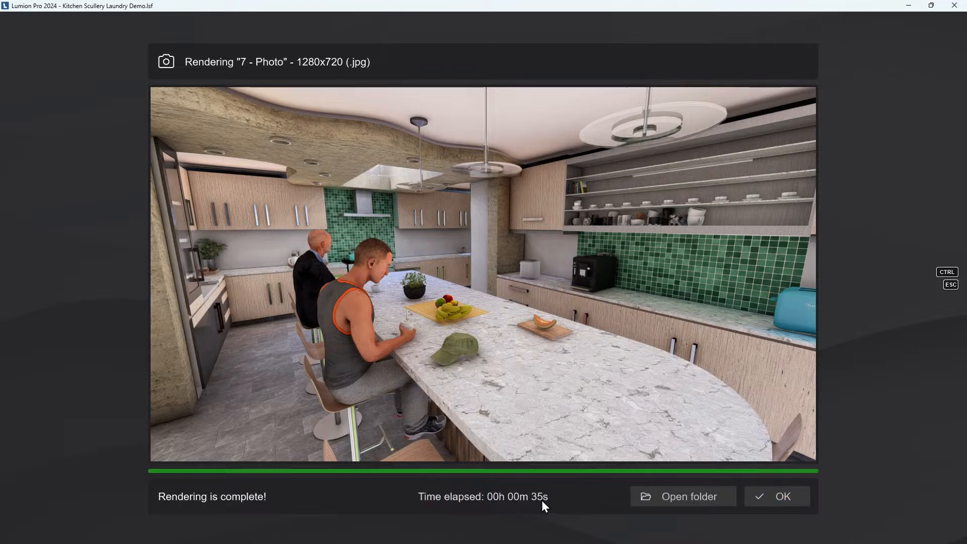
Open the render output folder and view the rendered image 123.jpg zoomed in
{"action": "left_click", "coordinate": [651, 497]}
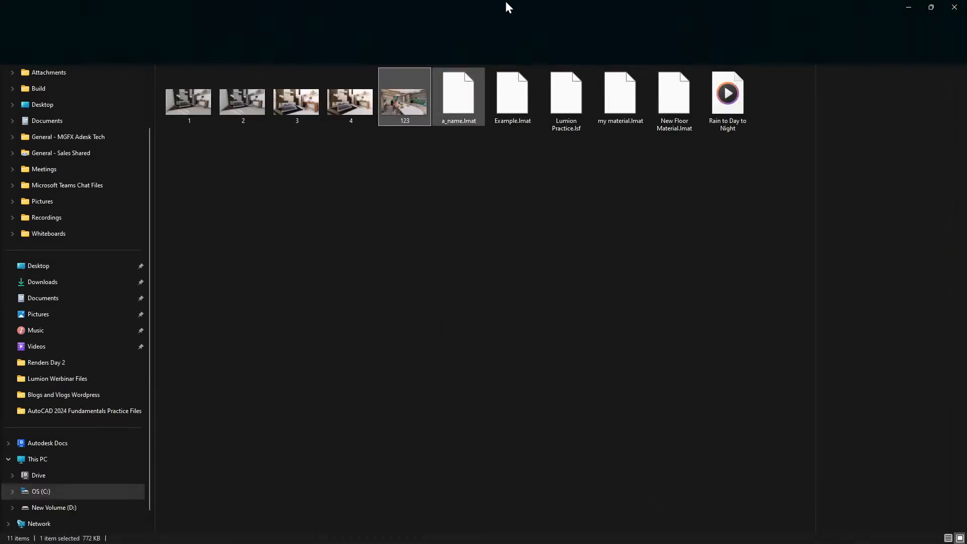
{"action": "left_click_drag", "start_coordinate": [506, 6], "coordinate": [0, 204]}
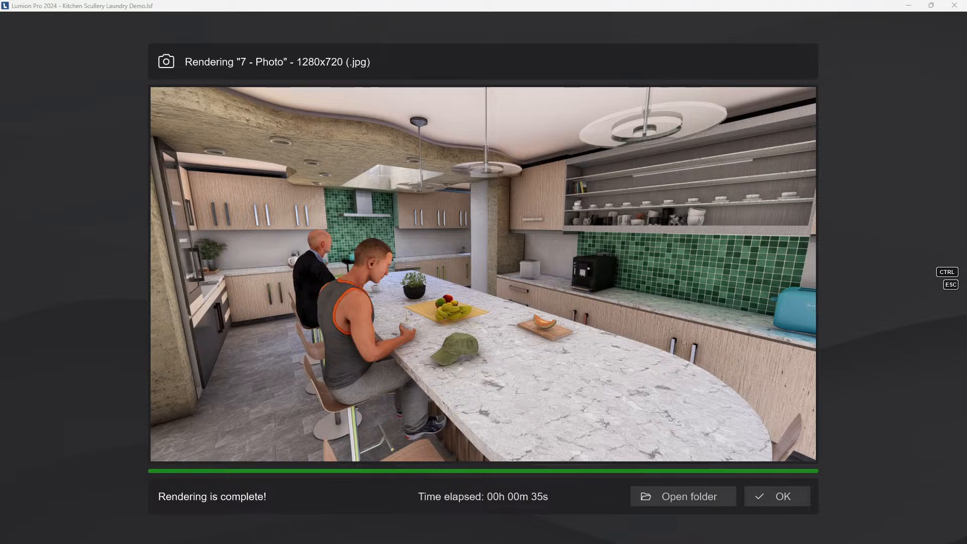
{"action": "left_click_drag", "start_coordinate": [0, 252], "coordinate": [509, 1]}
{"action": "scroll", "coordinate": [425, 325], "scroll_direction": "up", "scroll_amount": 2}
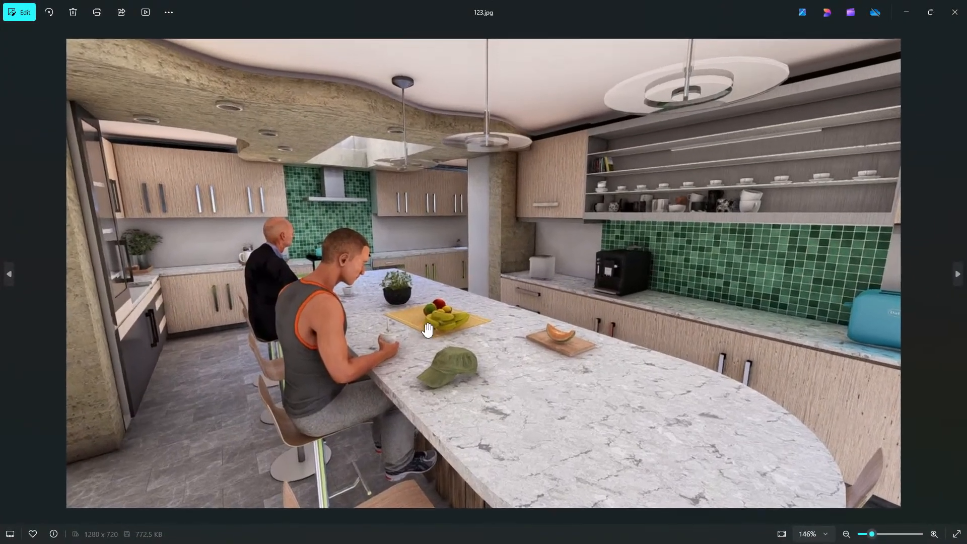